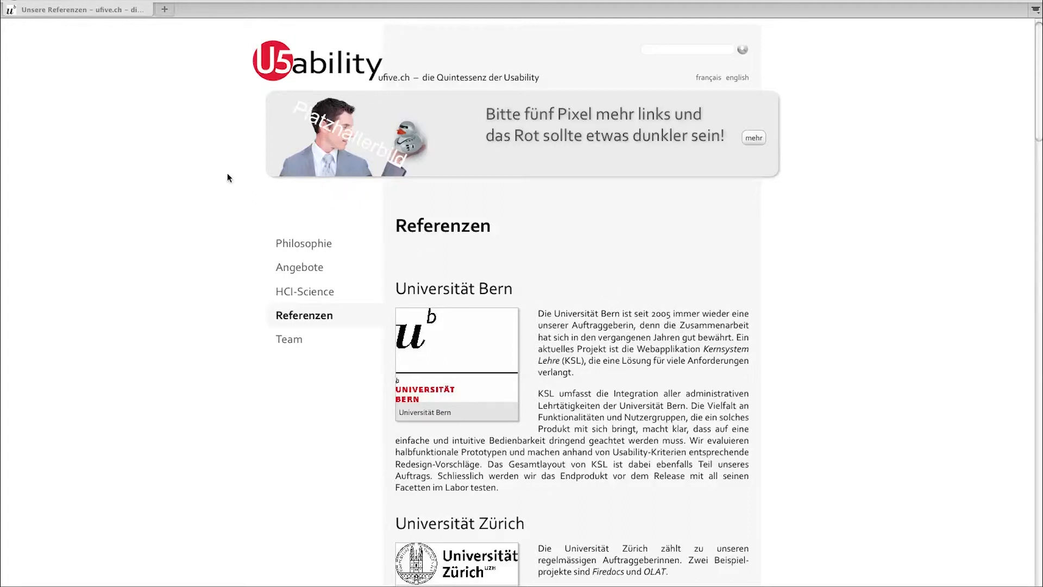
- Open the u5 CMS editor for the Referenzen page from the hidden access spot on ufive.ch
double_click(14, 27)
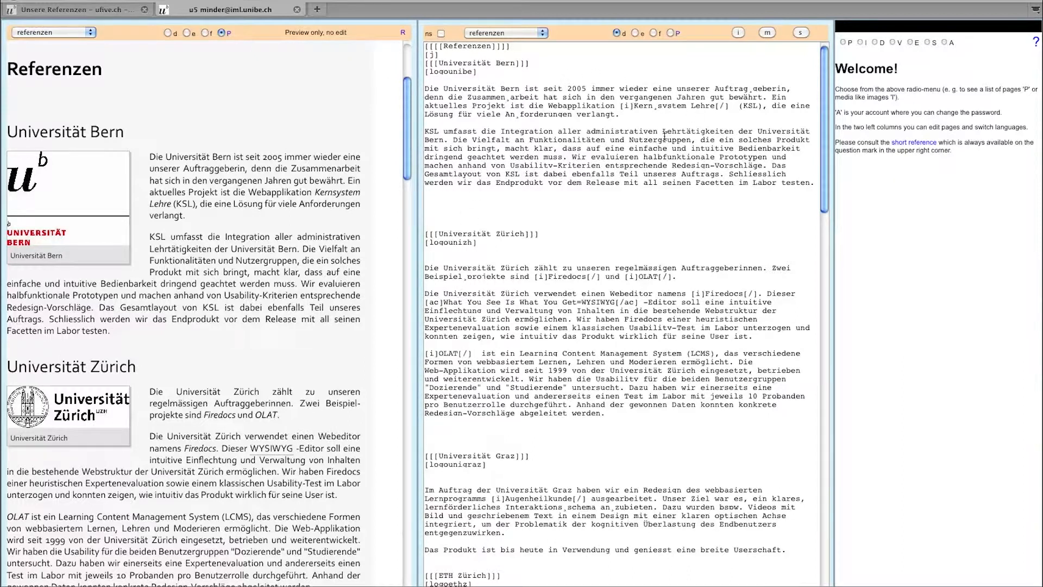
- Change the Universität Bern year from 2005 to 2004, save, and view the live Referenzen page
click(585, 88)
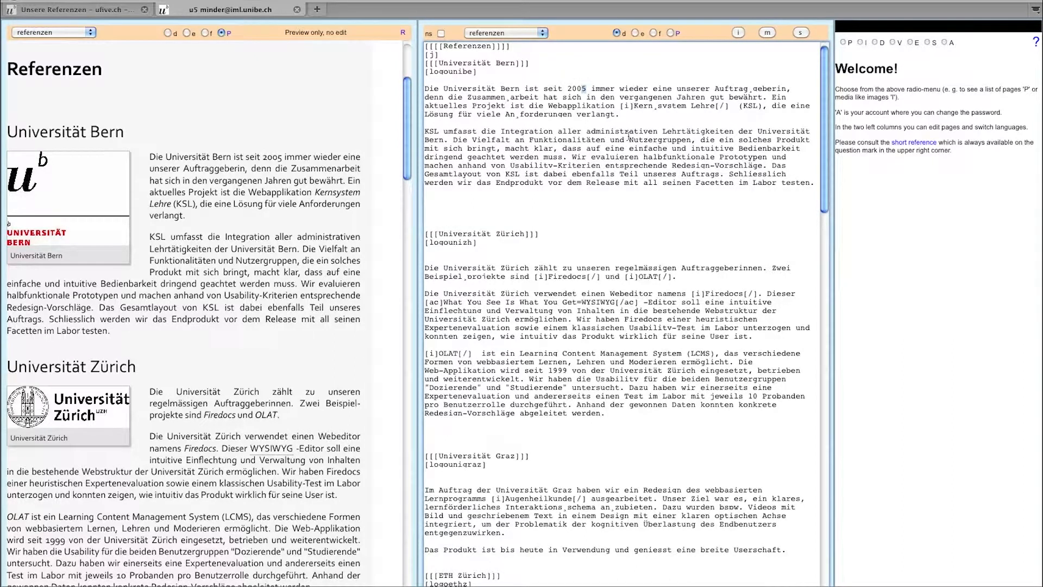
text(4)
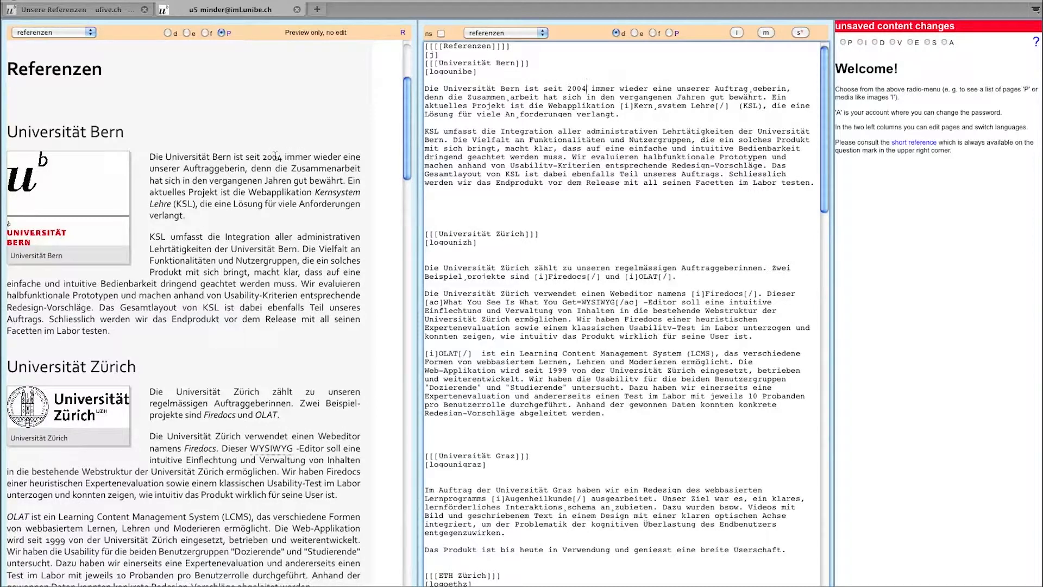
click(799, 33)
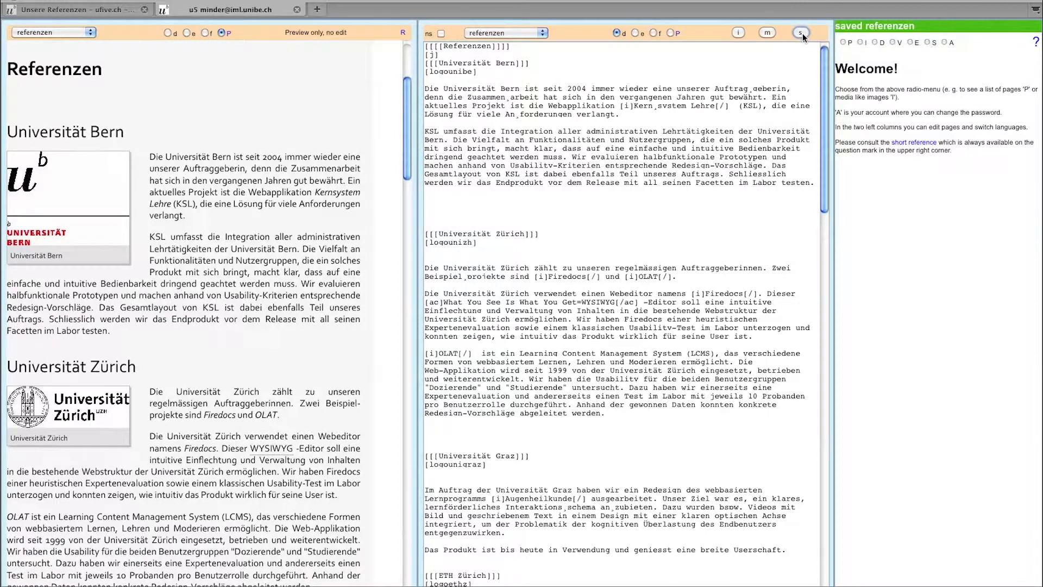
click(678, 37)
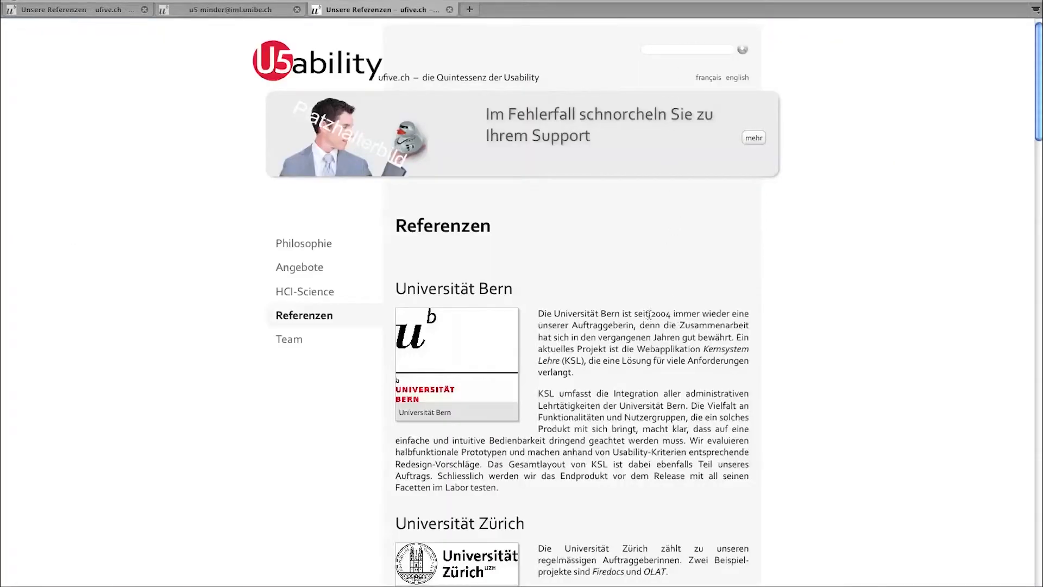
- Close the live-site tab and compare the English, French and German versions, ending on German
click(449, 10)
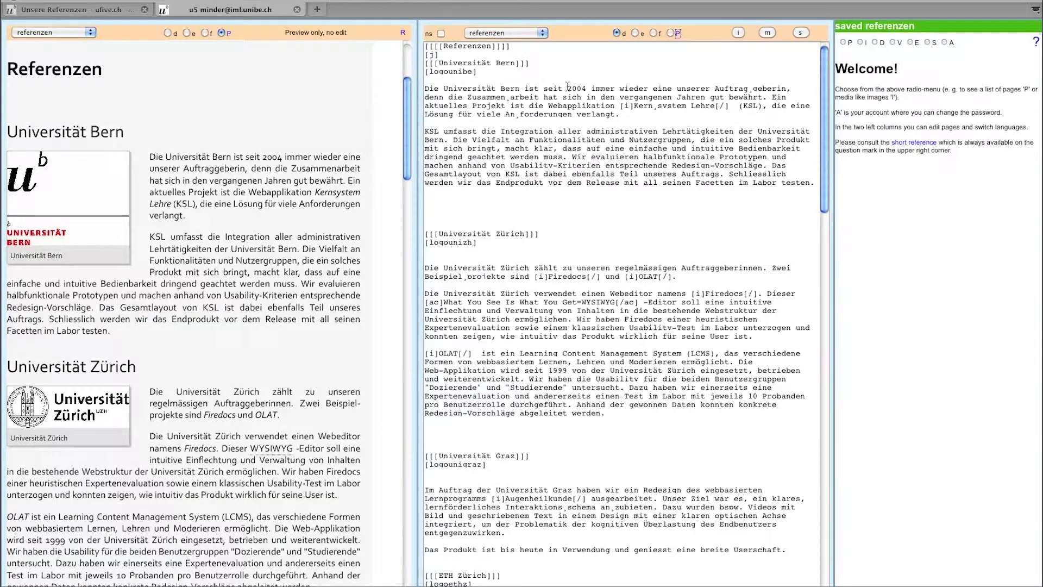
click(634, 34)
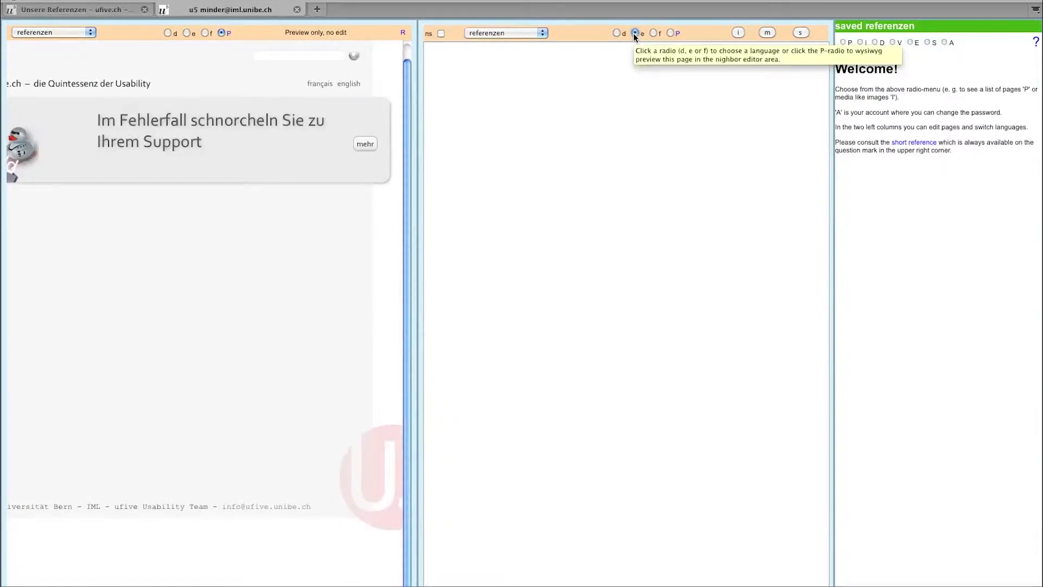
click(653, 33)
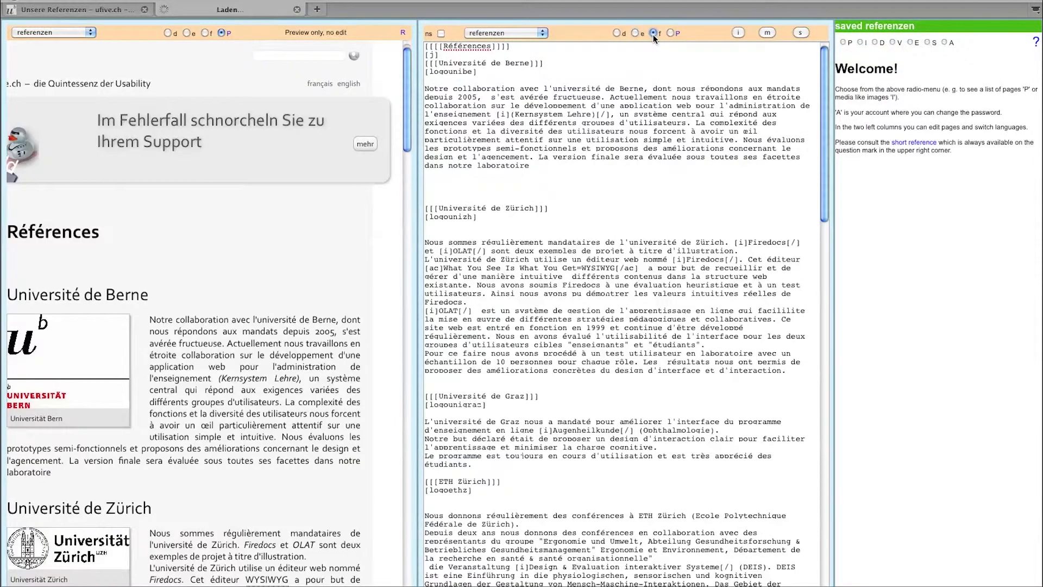
click(618, 33)
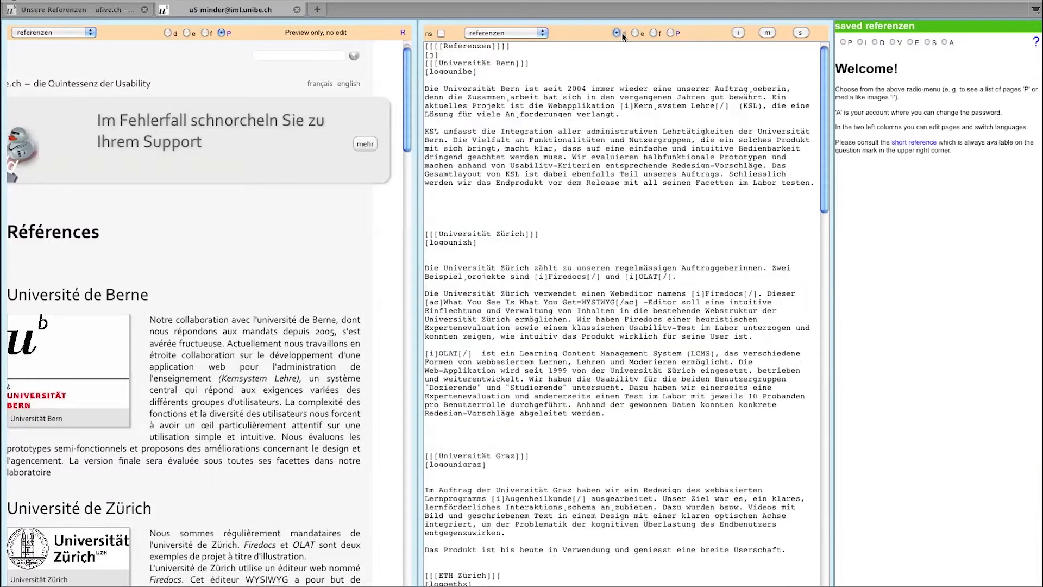
click(634, 33)
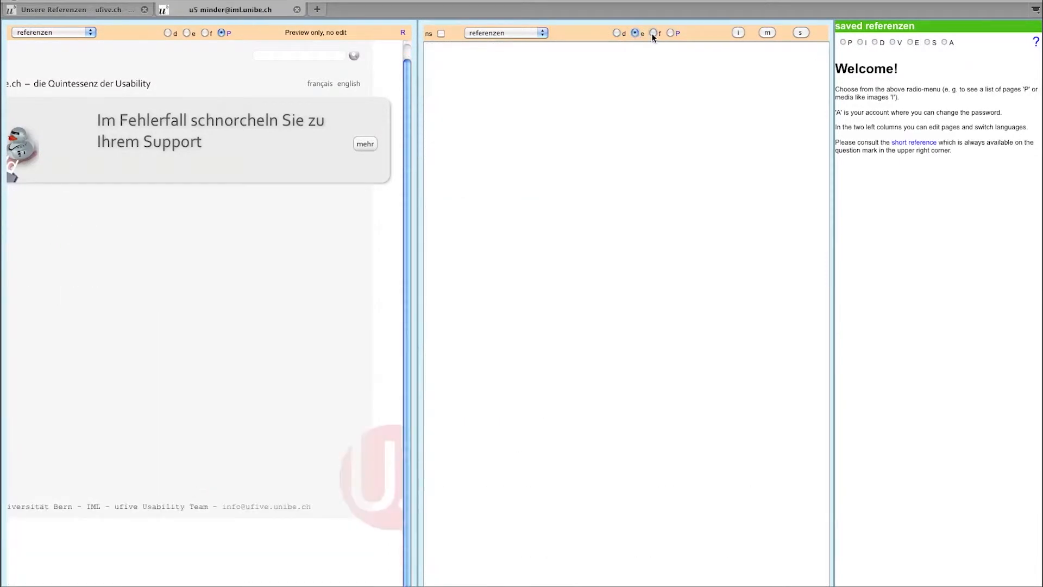
click(651, 33)
click(634, 33)
click(617, 32)
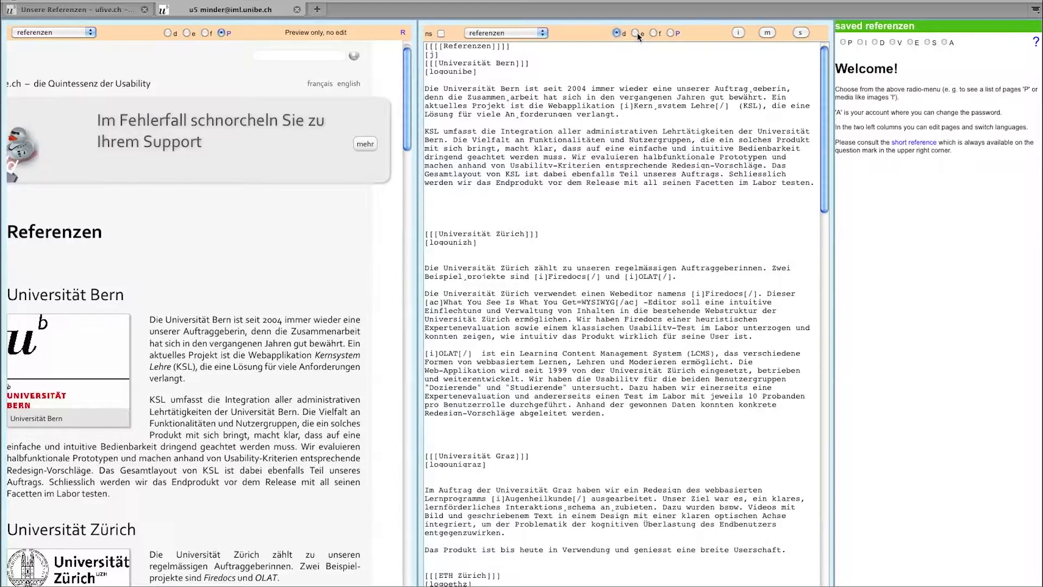
click(634, 34)
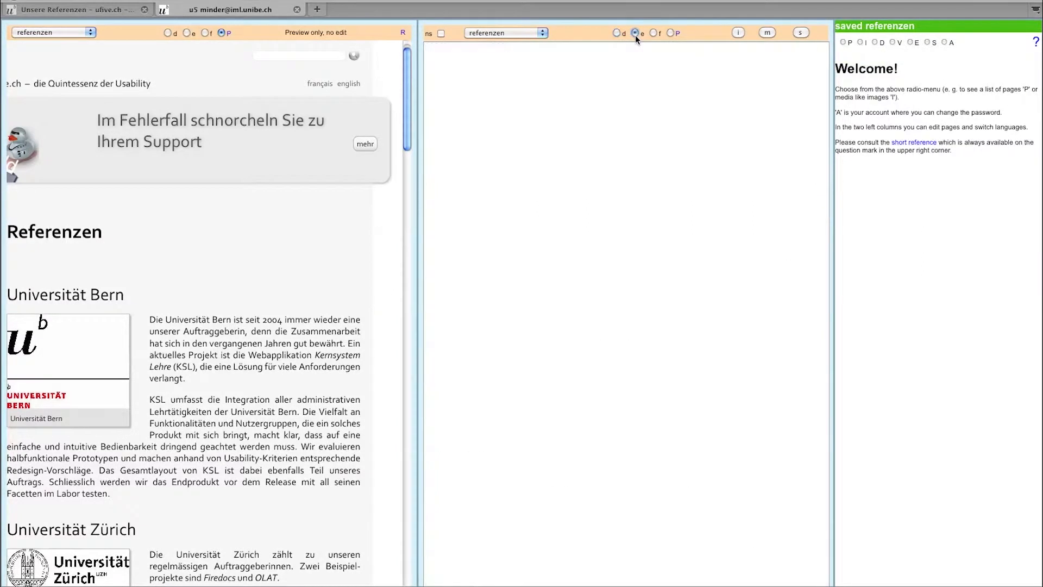
click(618, 33)
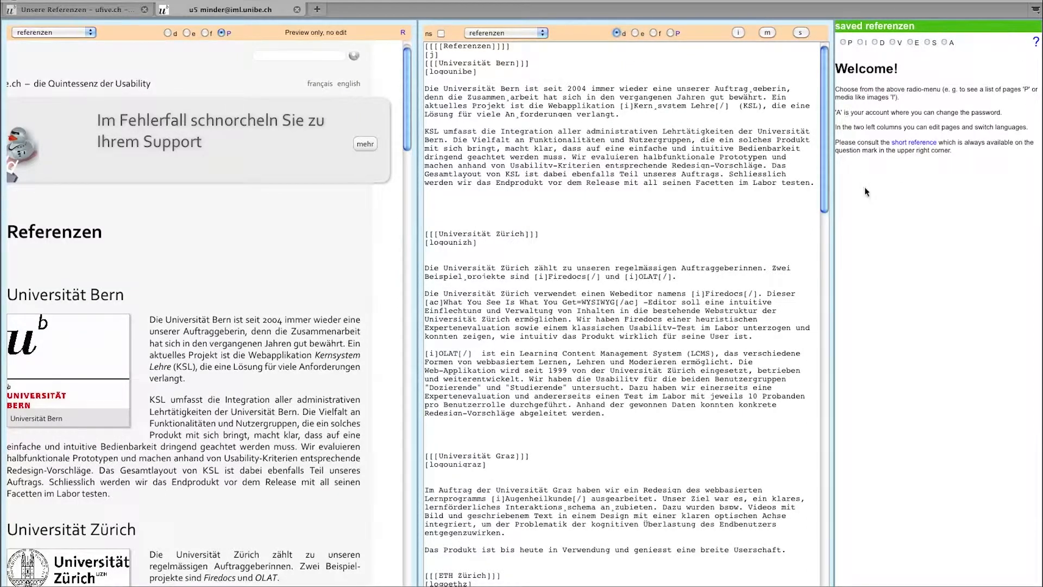
- Browse the Images, Documents, Videos, External links, Special functions and Account lists, returning to Pages
click(842, 42)
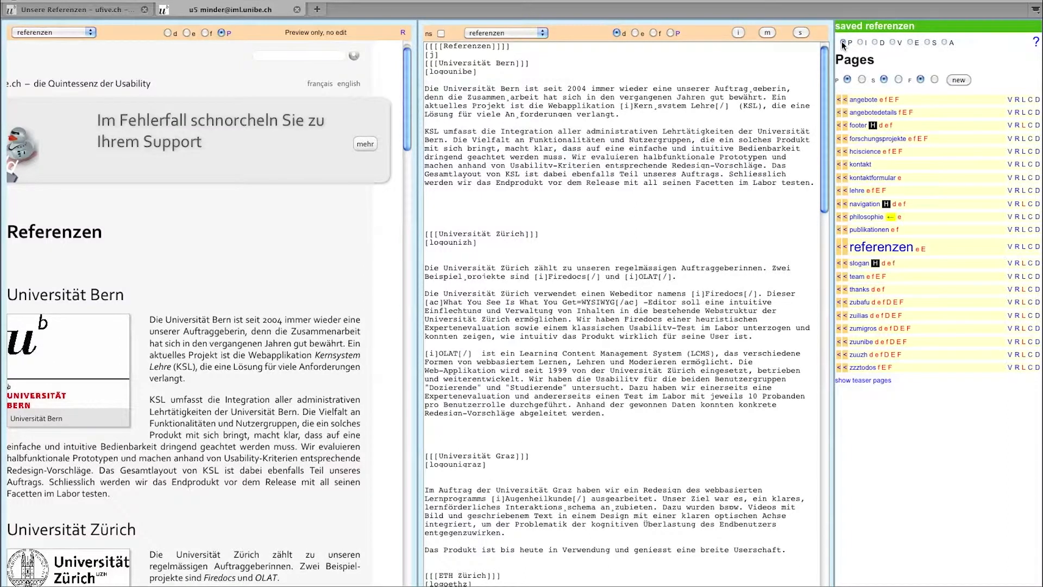
click(860, 42)
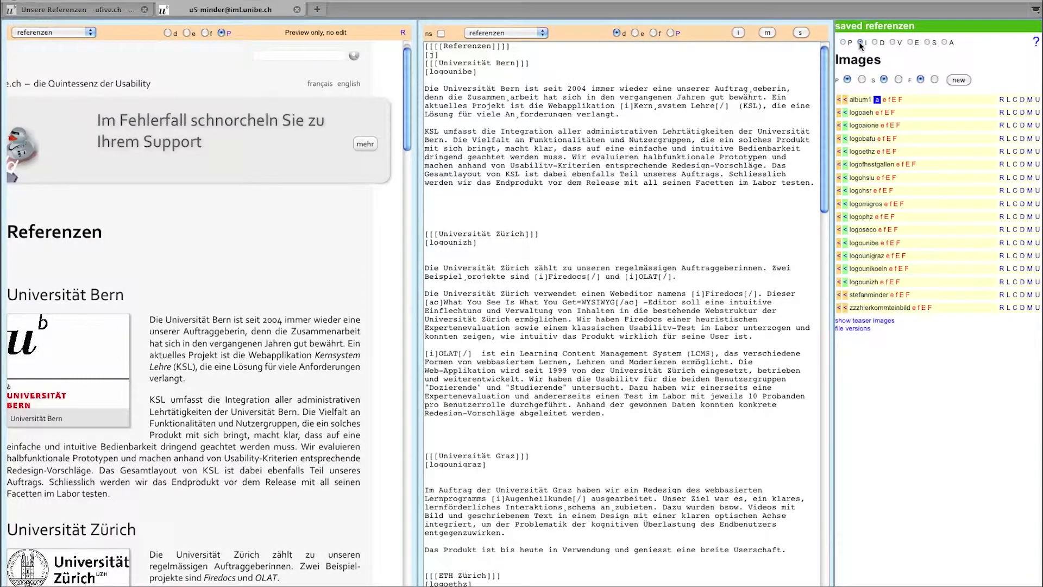
click(873, 42)
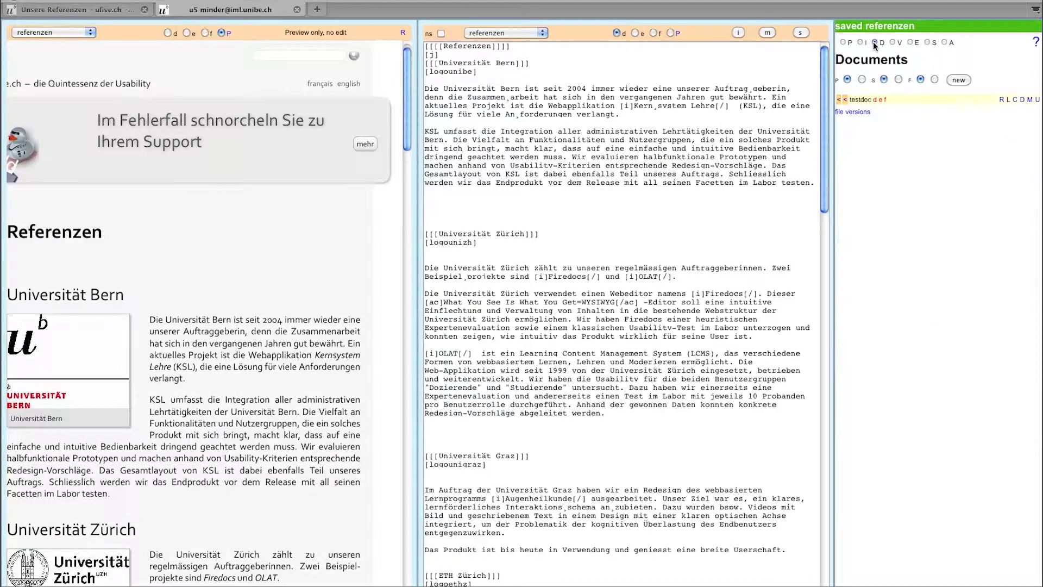
click(891, 42)
click(909, 42)
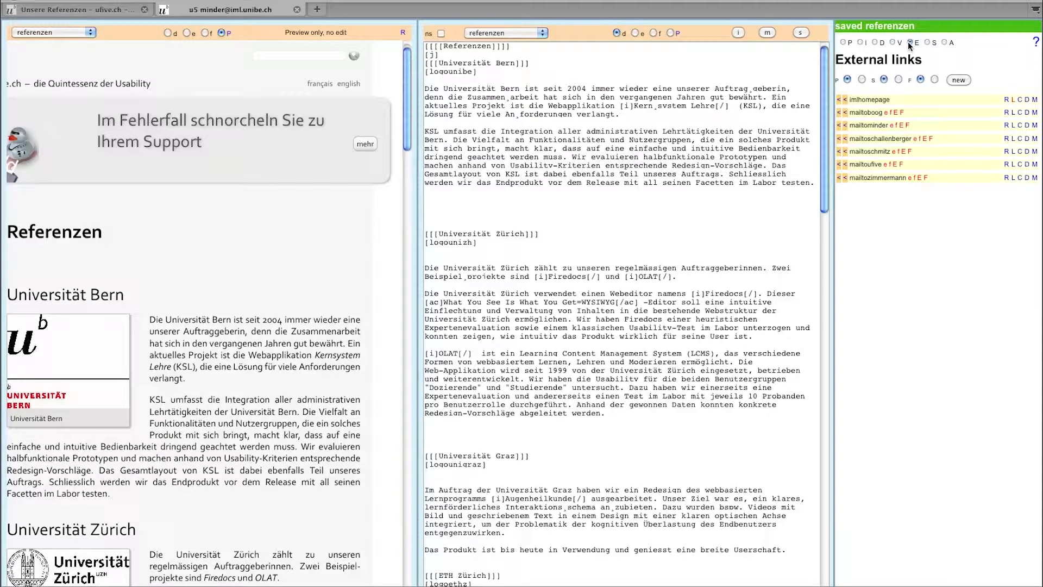
click(926, 43)
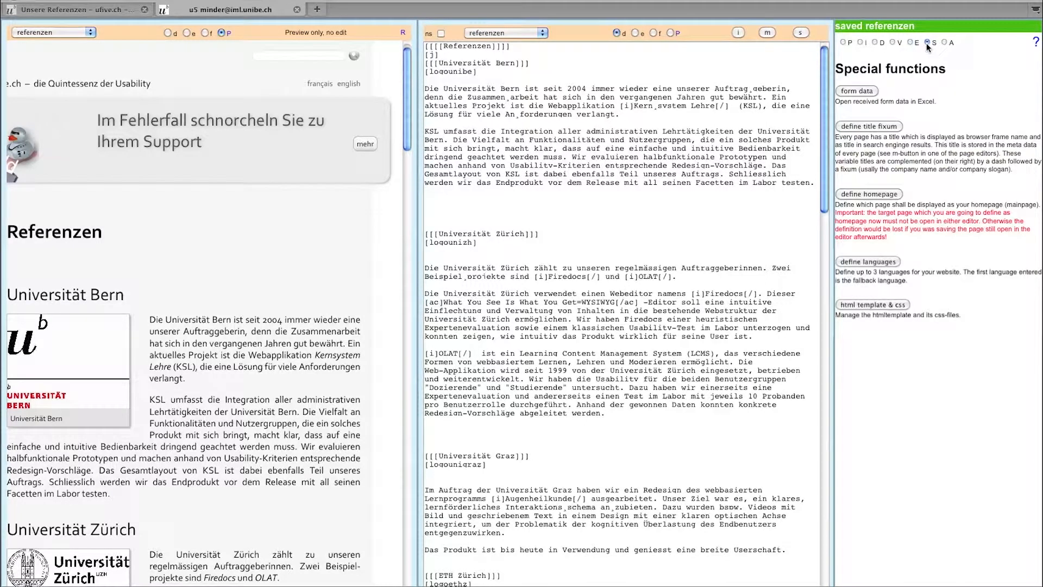
click(944, 43)
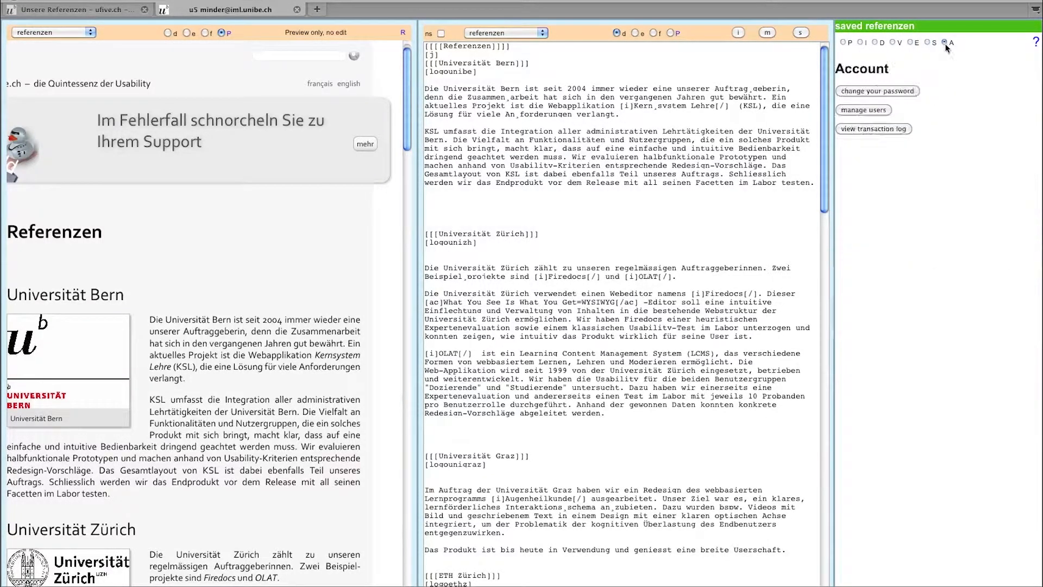
click(843, 42)
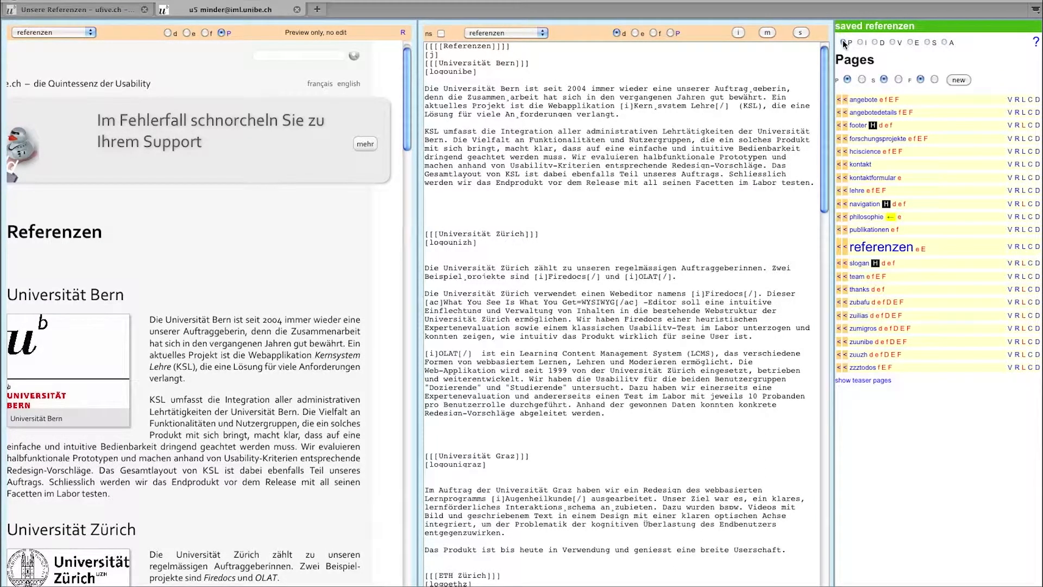
- Create a new page named 'anewtestpage' from the Pages panel
click(956, 79)
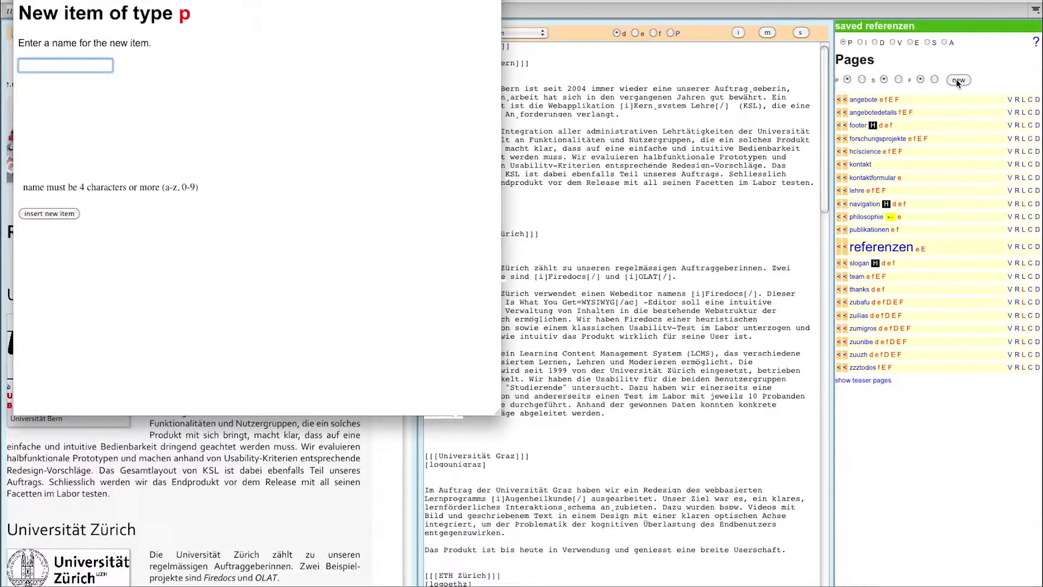
text(anewtestpage)
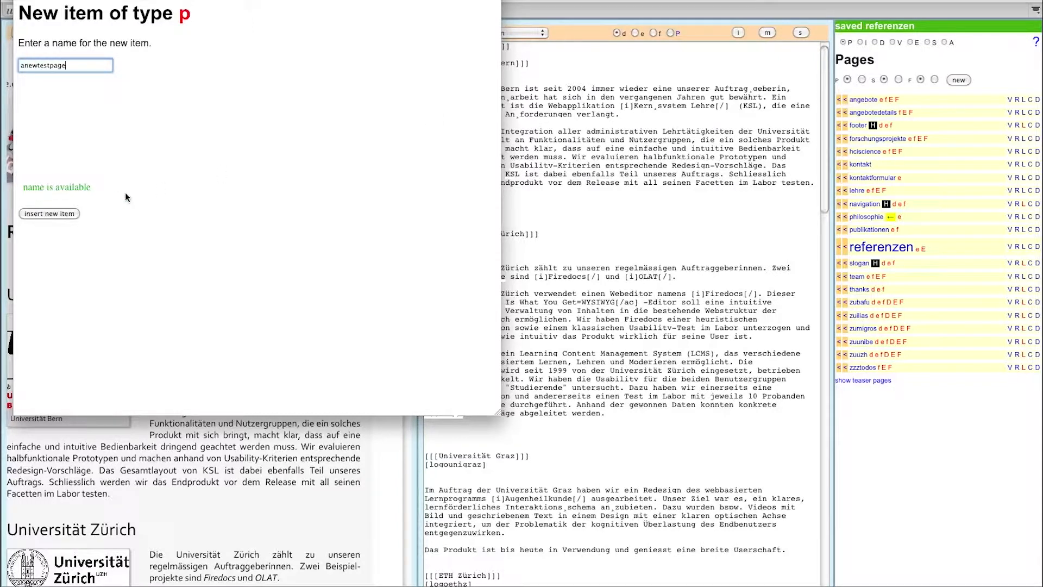
click(70, 214)
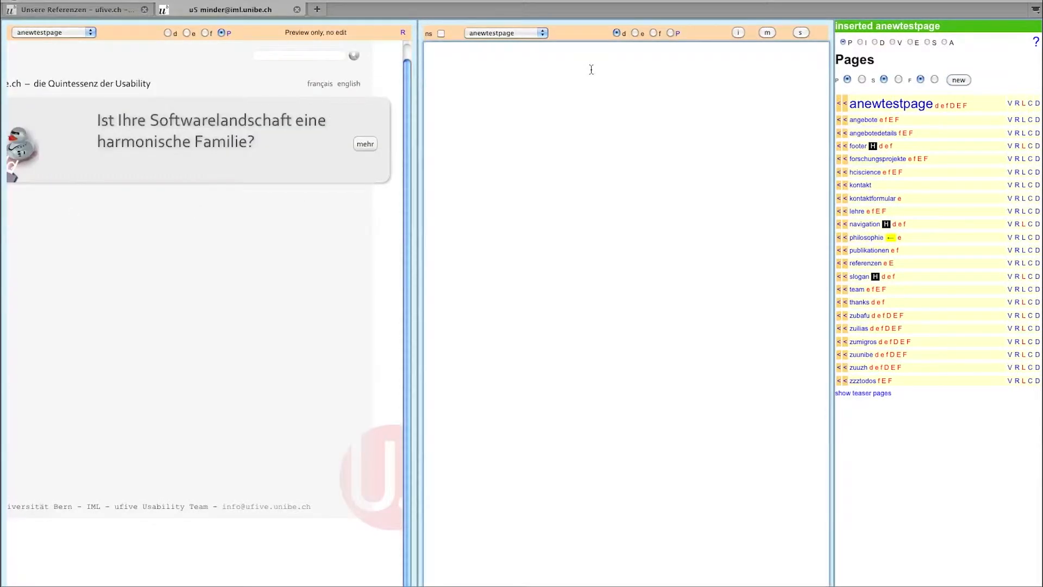
- Type 'Mein Text.' and add a main title reading 'Mein Haupttitel'
text(Mein )
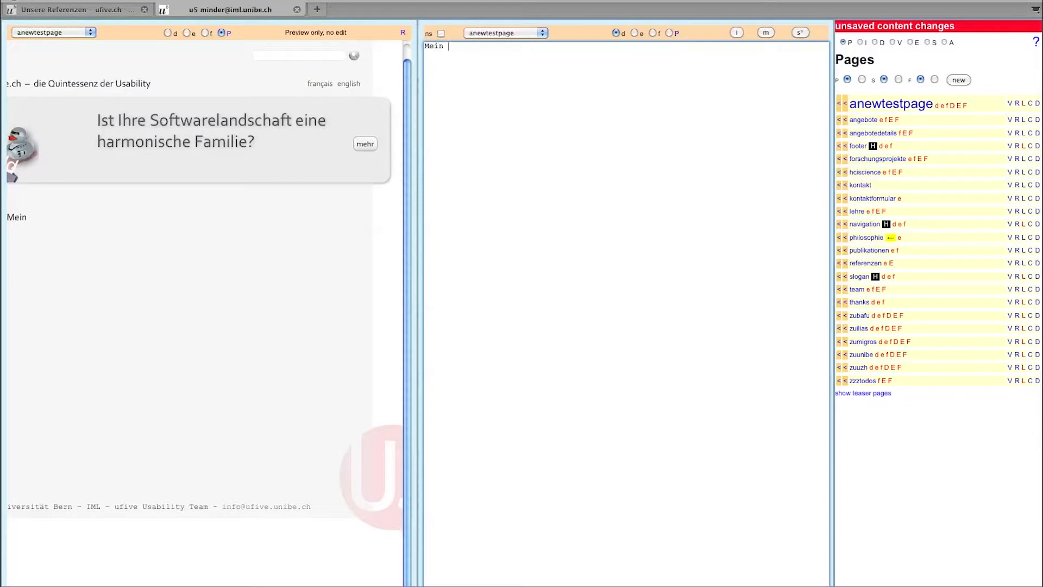
text(Text.)
click(735, 33)
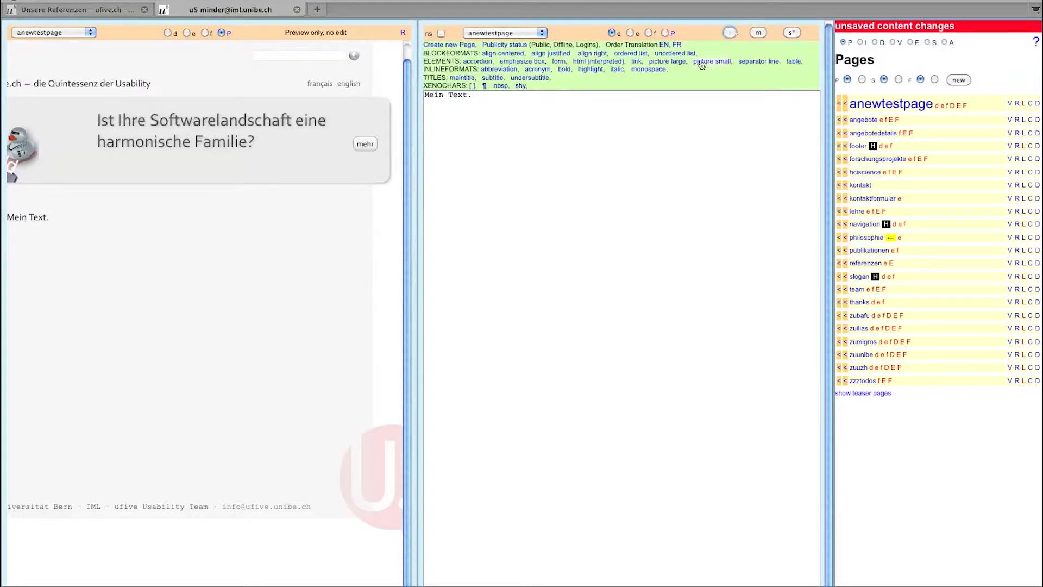
click(471, 78)
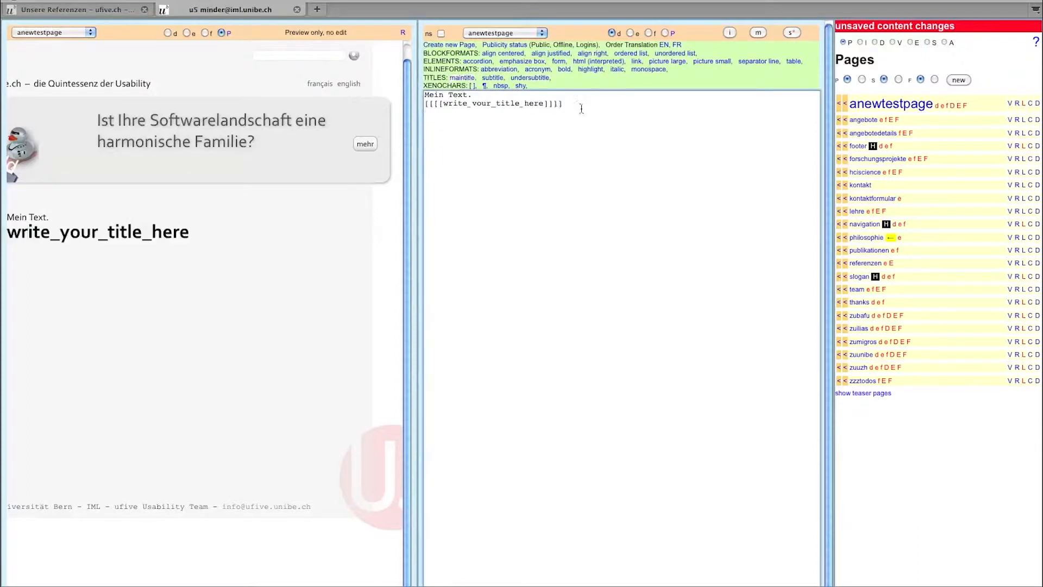
drag(543, 104, 443, 104)
text(Mein Hauptti)
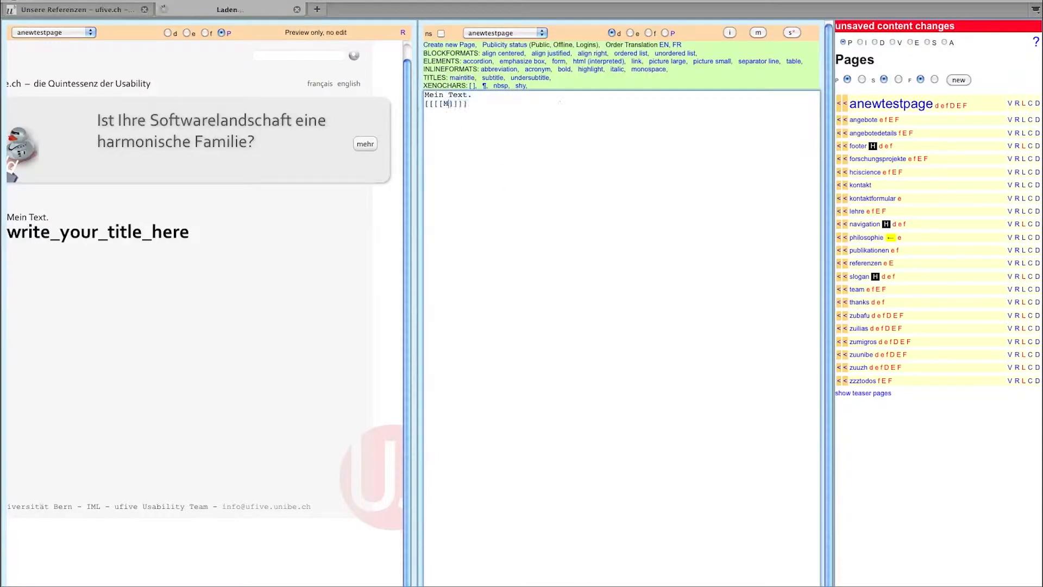
text(tel)
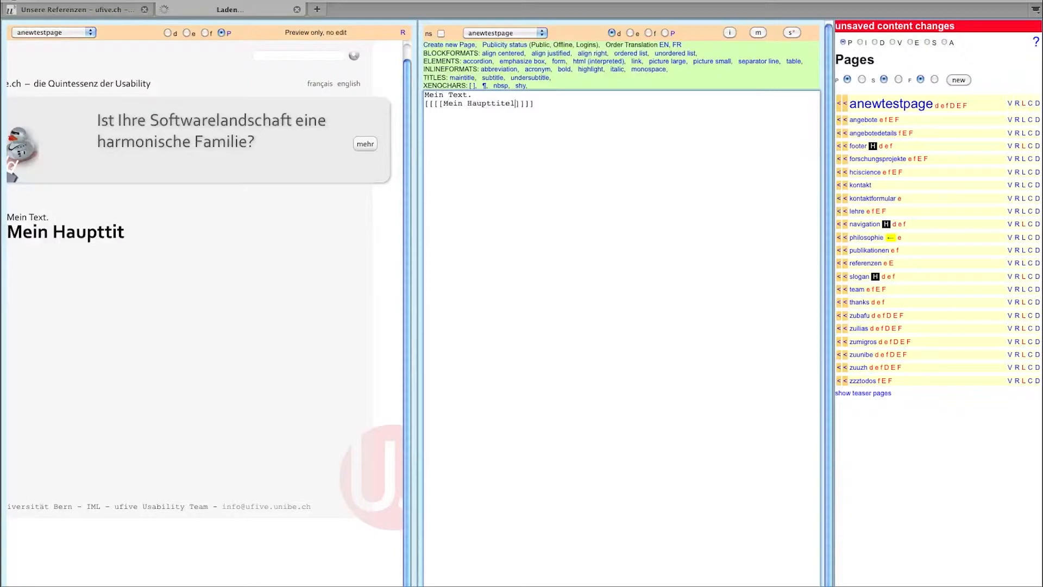
- Add the line 'Text unter dem Haupttitel.' below the main title, followed by a blank line
key(Up)
key(Return)
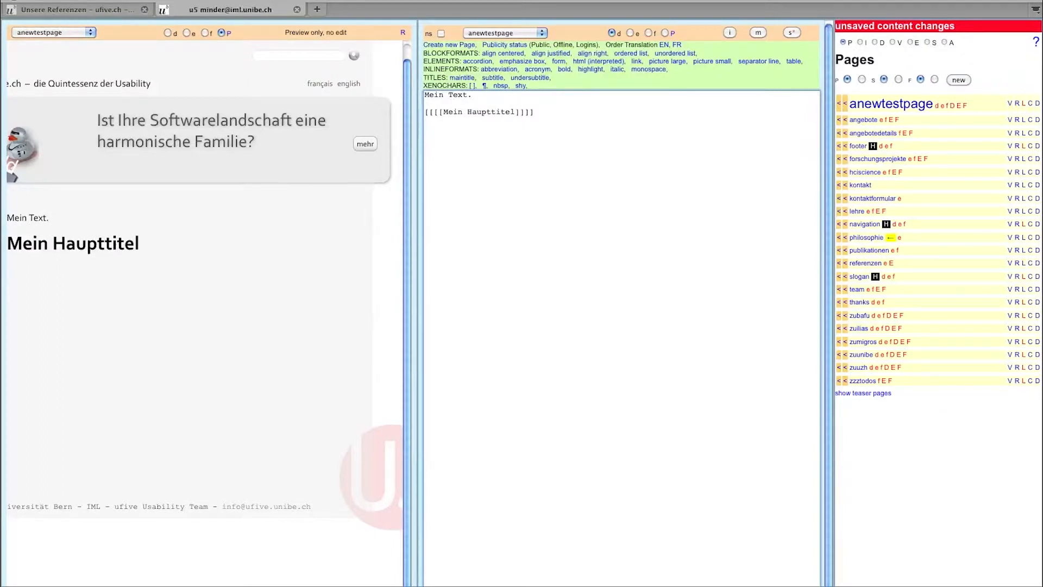
text(Text unter)
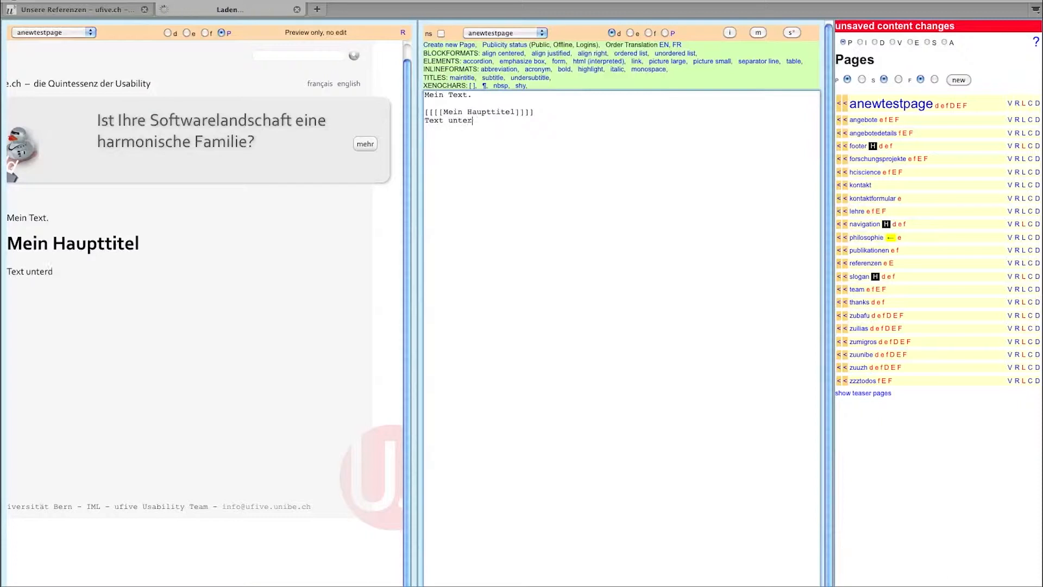
text( dem Haupttitel.)
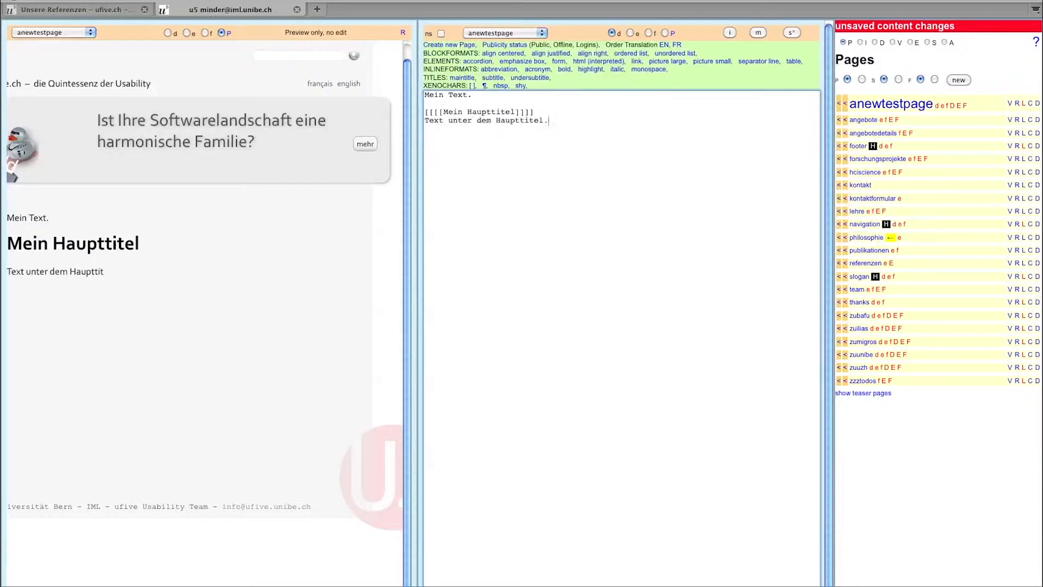
key(Return)
key(Return)
- Insert the existing portrait image from the Images list below the page text
click(860, 43)
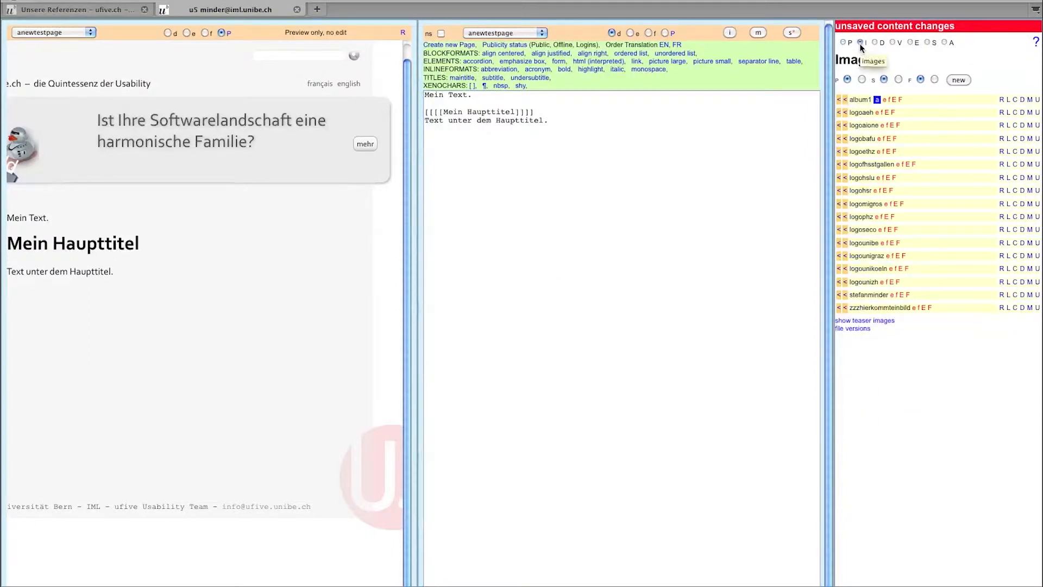
click(685, 152)
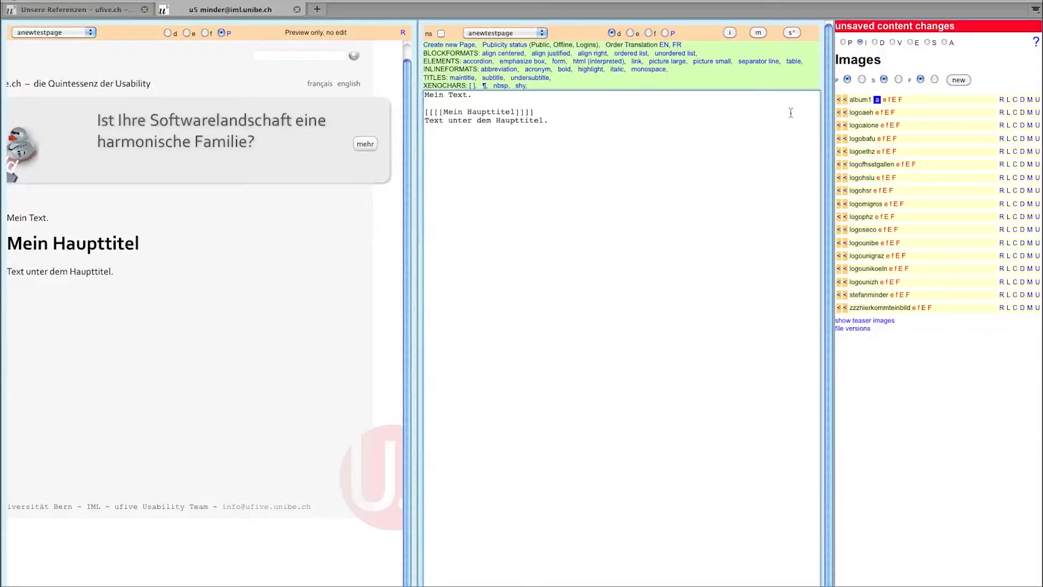
click(846, 296)
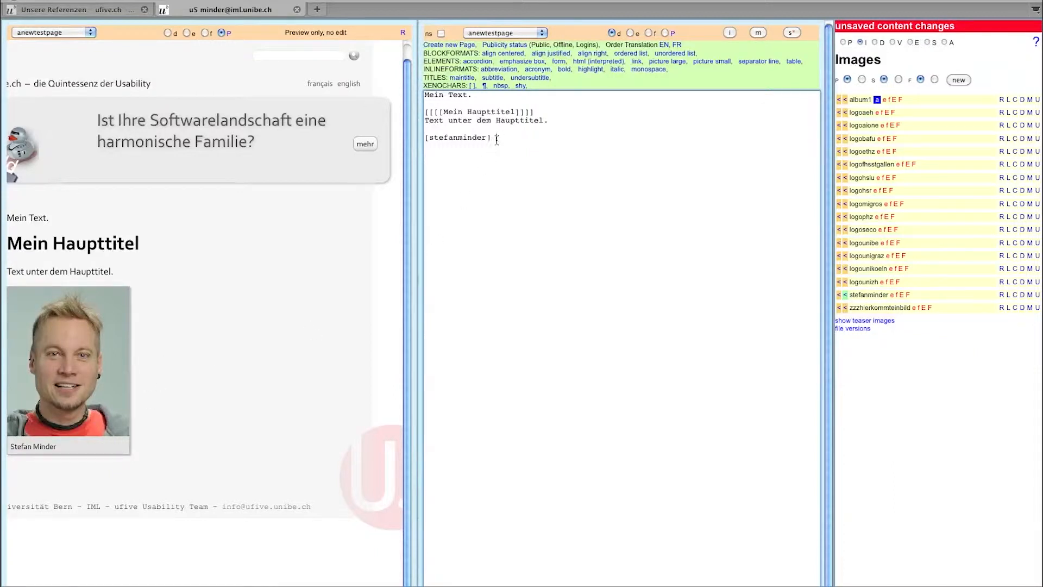
click(469, 138)
click(499, 142)
click(961, 80)
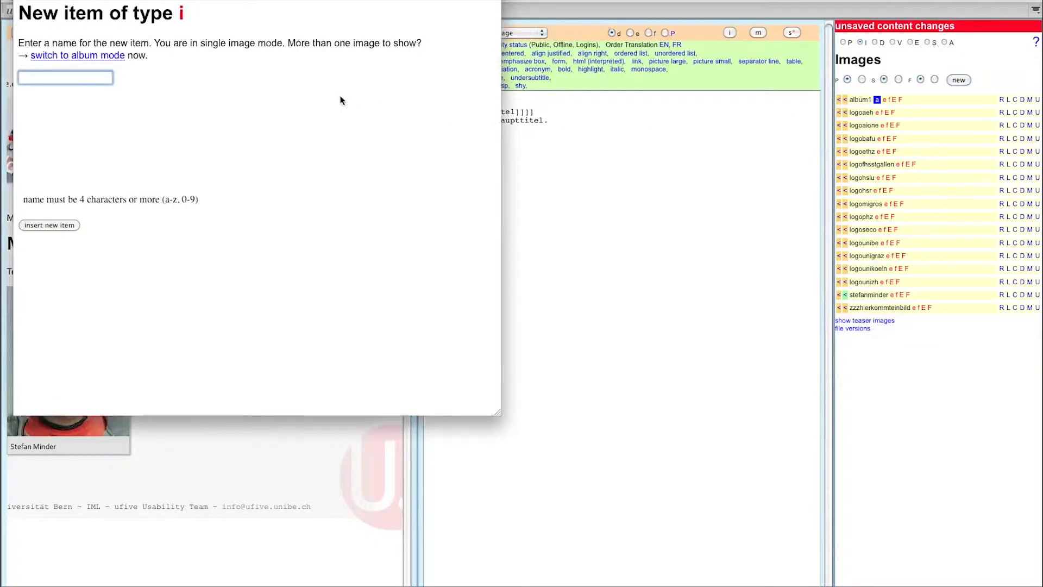
- Create a new image item named 'anewtestimage' in the image library
text(anewtest)
text(image)
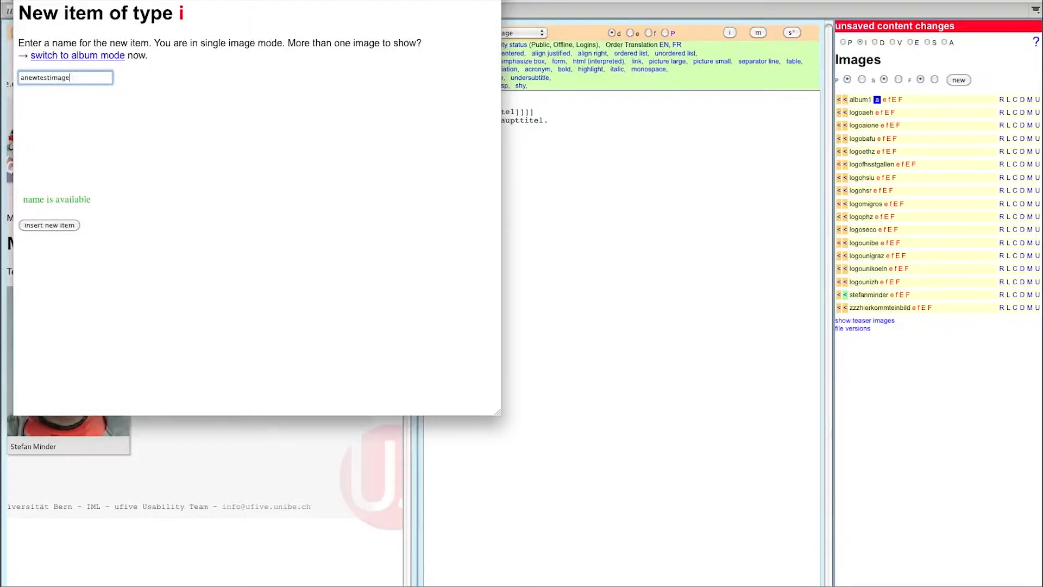
click(67, 225)
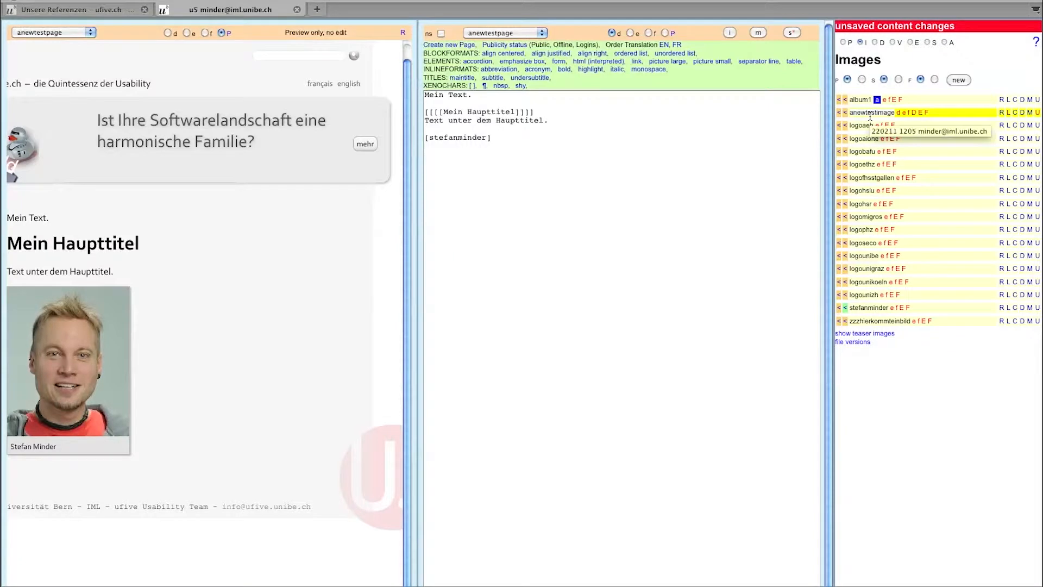
- Upload a JPG file as anewtestimage's main image, then add a blank line below the portrait tag
click(1037, 114)
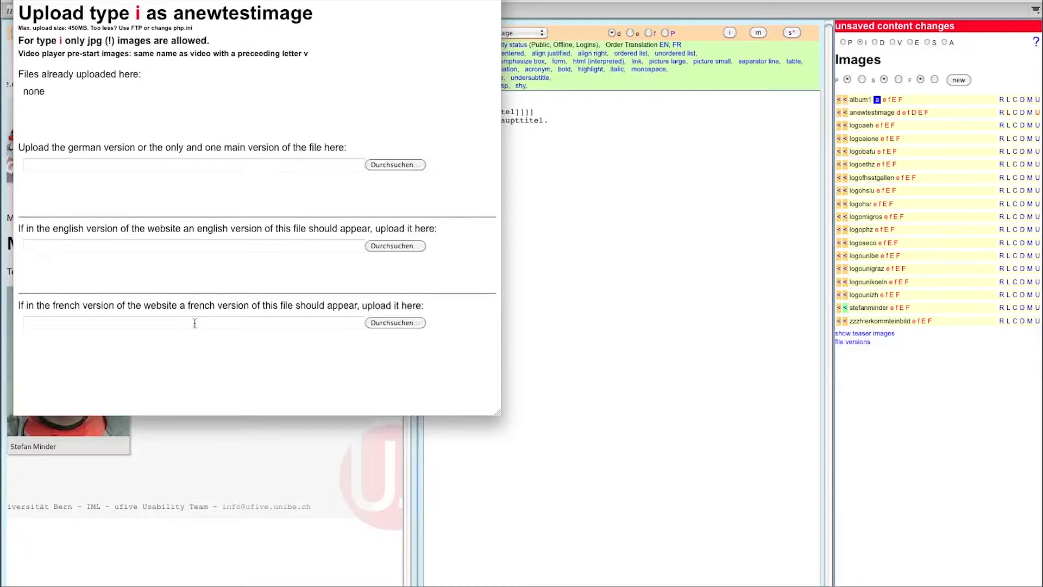
drag(472, 0, 566, 0)
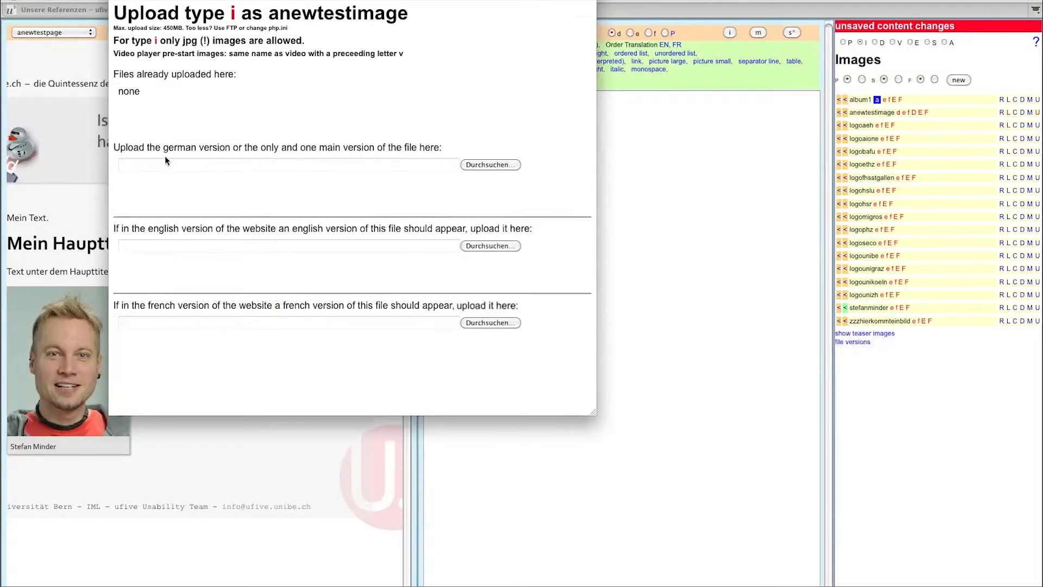
click(500, 163)
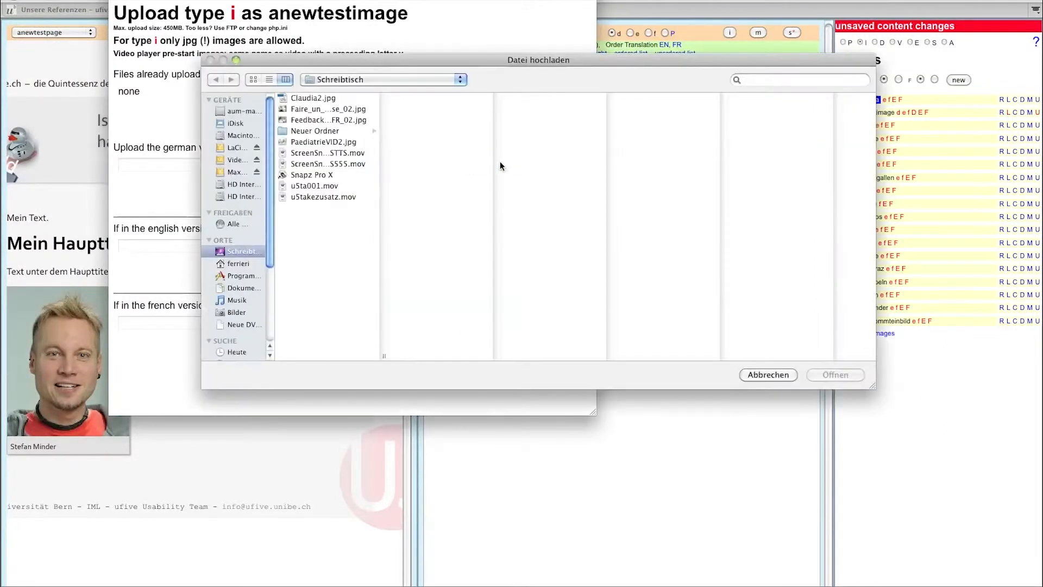
double_click(327, 99)
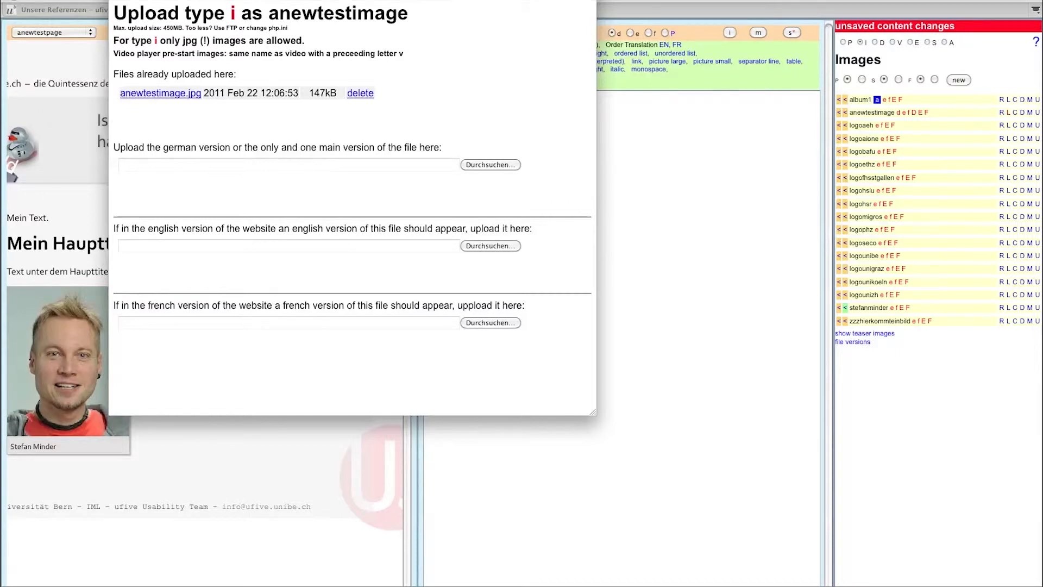
key(super+w)
click(454, 167)
key(Return)
key(Return)
key(Return)
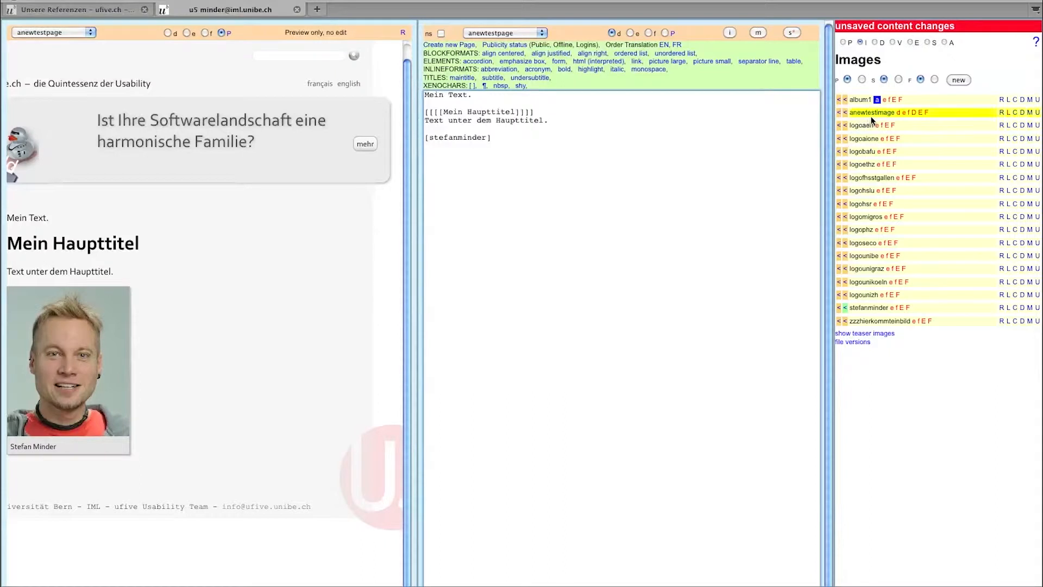
- Insert anewtestimage below the portrait and open its image metadata form
click(845, 114)
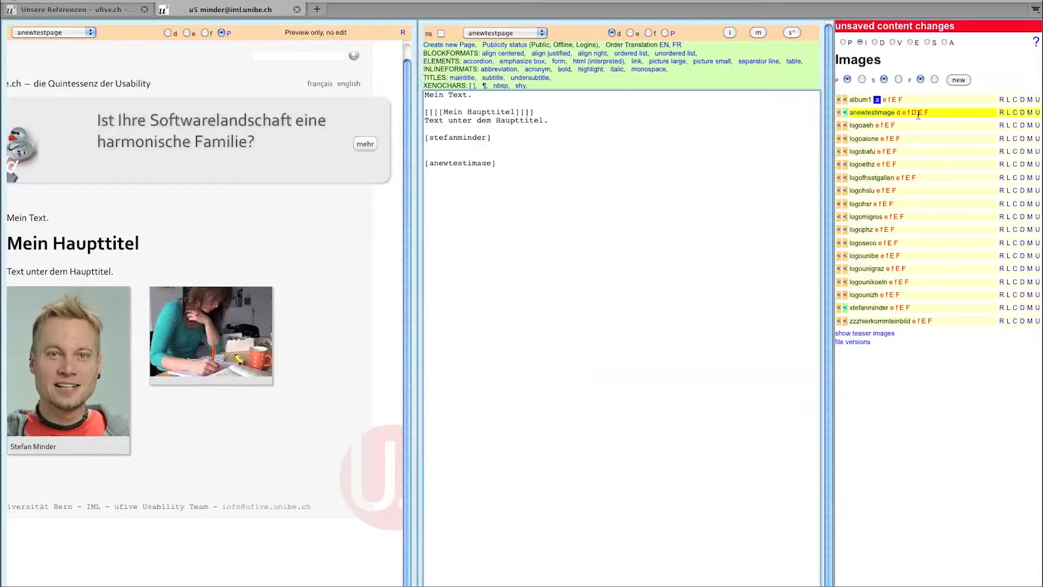
click(1029, 113)
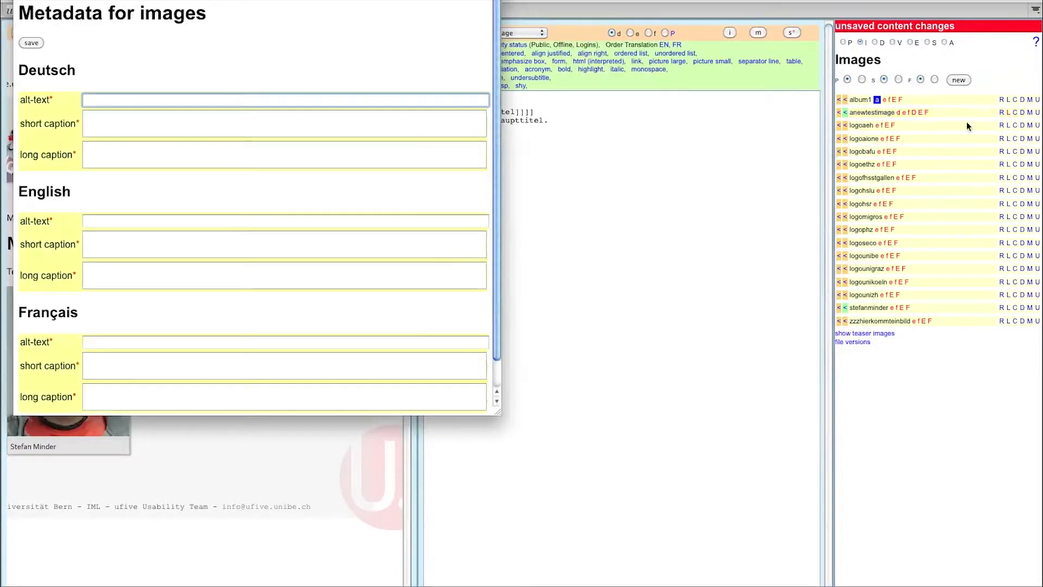
- Enter the pictured person's name as anewtestimage's German alt-text, short caption and long caption
text(Claudia)
key(Tab)
text(Claudia)
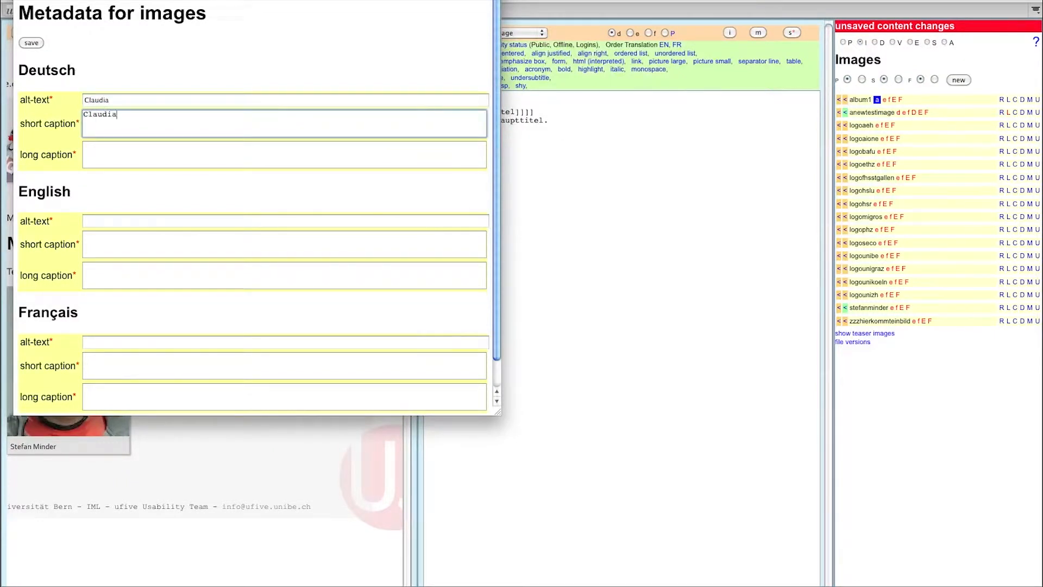
key(Tab)
text(Claudia)
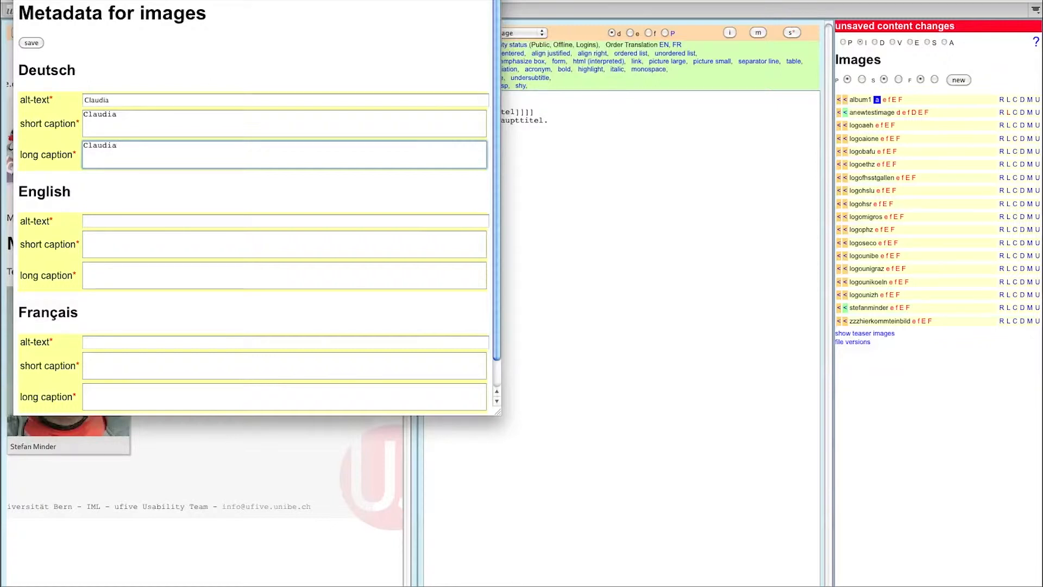
- Check the three German caption entries and save the image metadata
drag(468, 0, 799, 55)
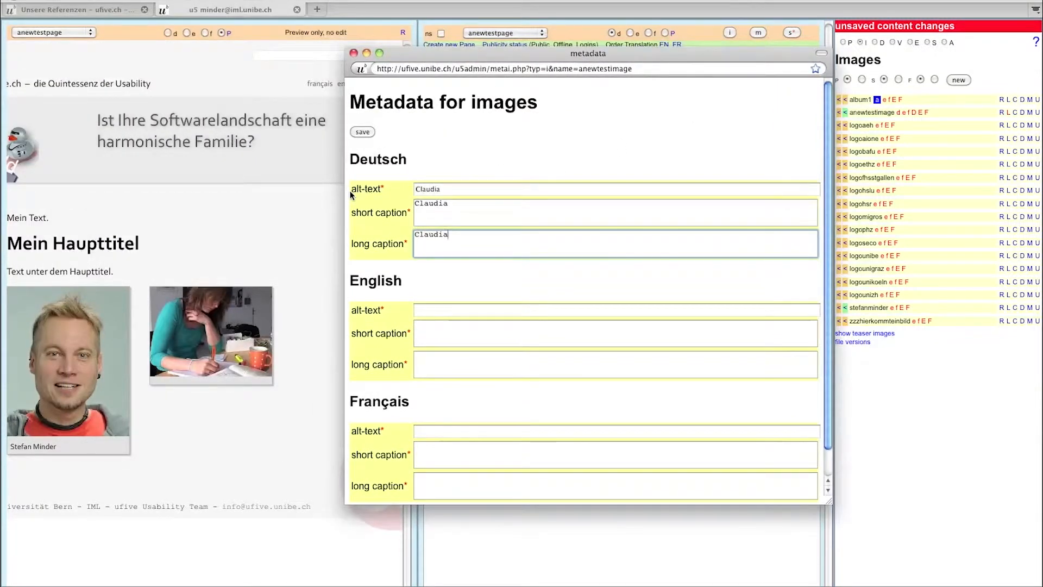
double_click(414, 189)
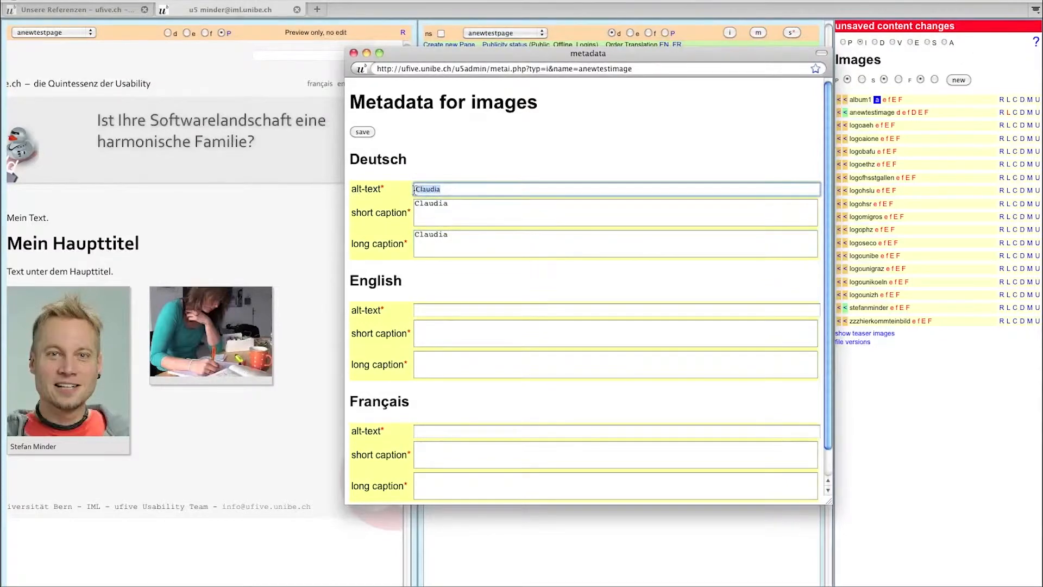
double_click(421, 203)
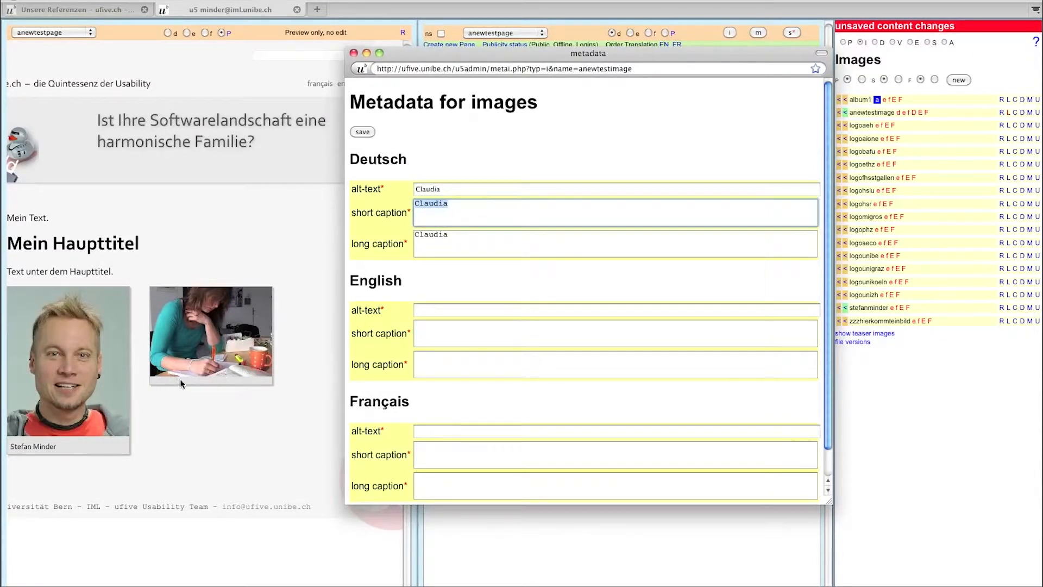
drag(465, 240, 403, 235)
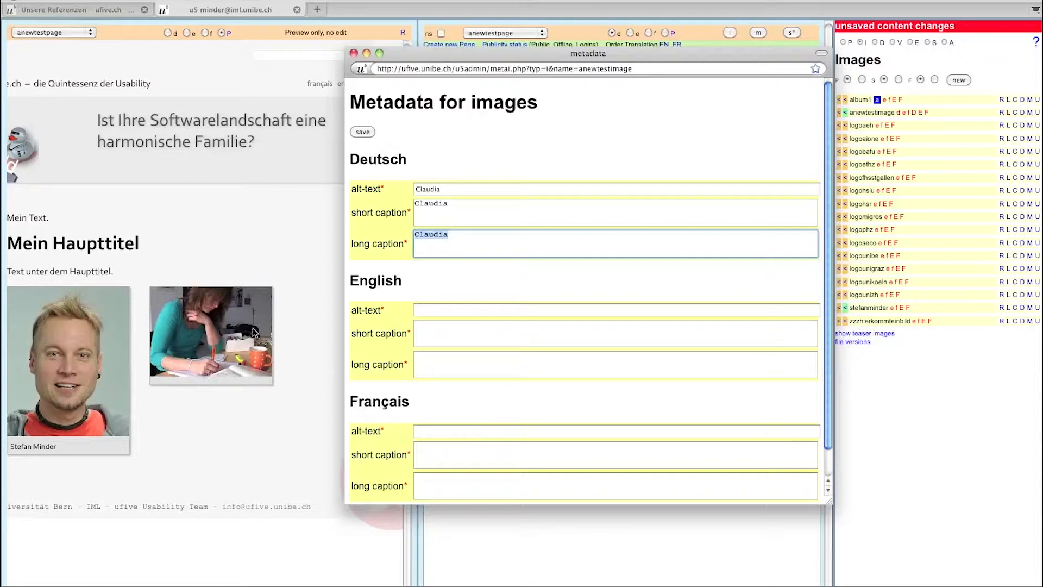
click(363, 132)
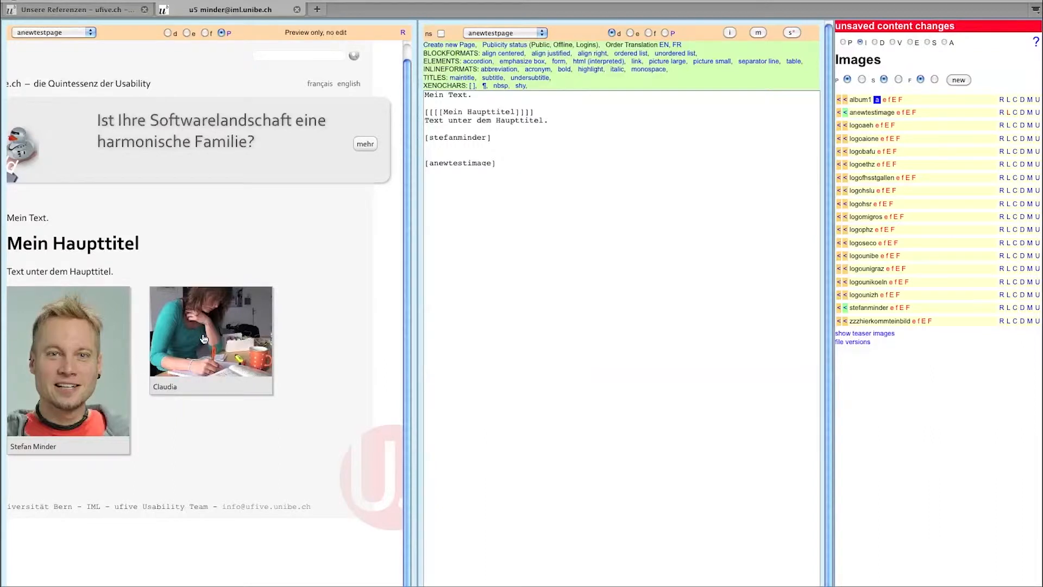
- Delete the [stefanminder] and [anewtestimage] tags from the page text, then list the videos
click(438, 139)
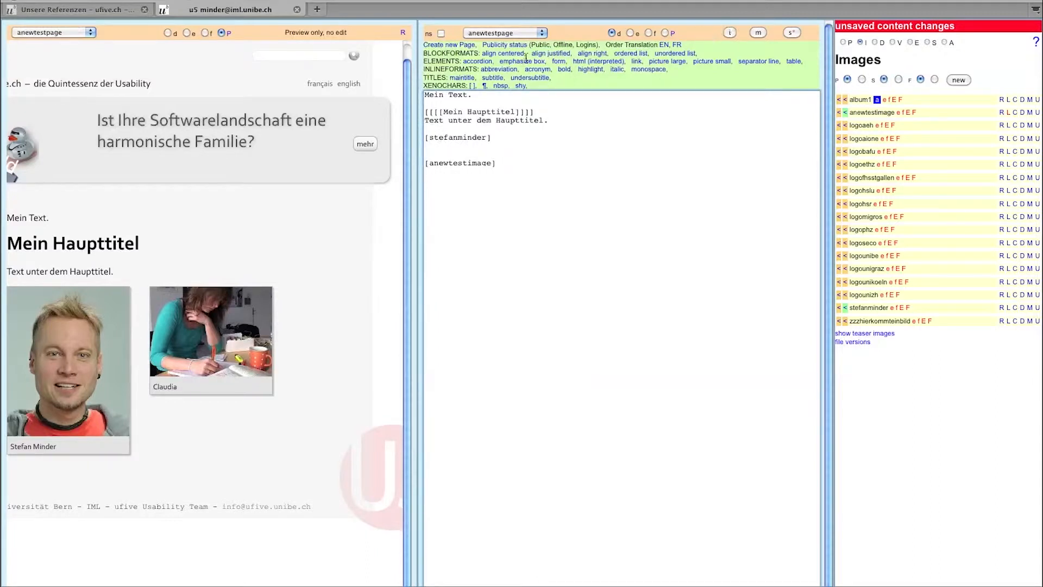
click(484, 86)
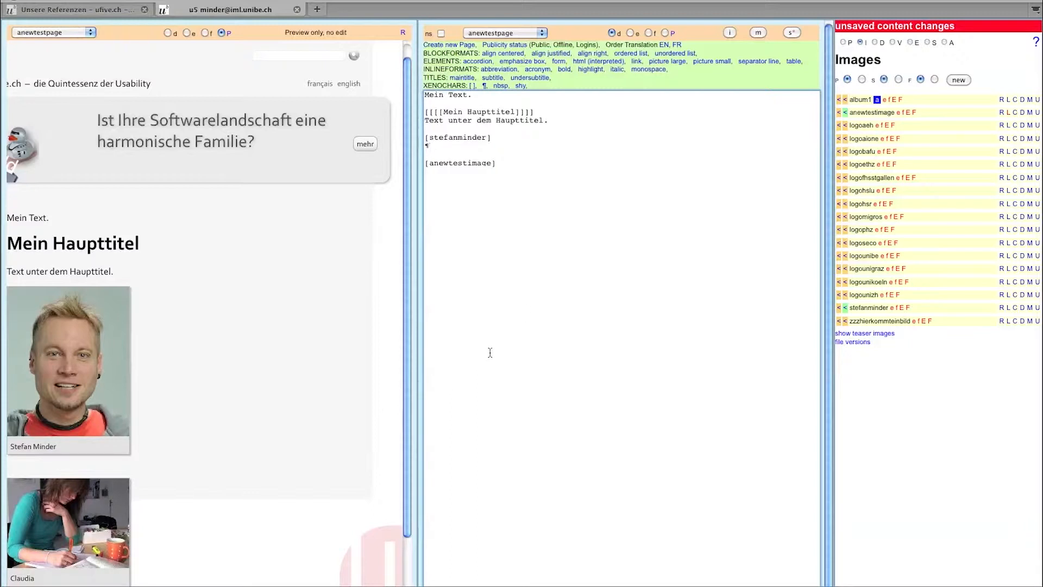
drag(501, 163, 426, 140)
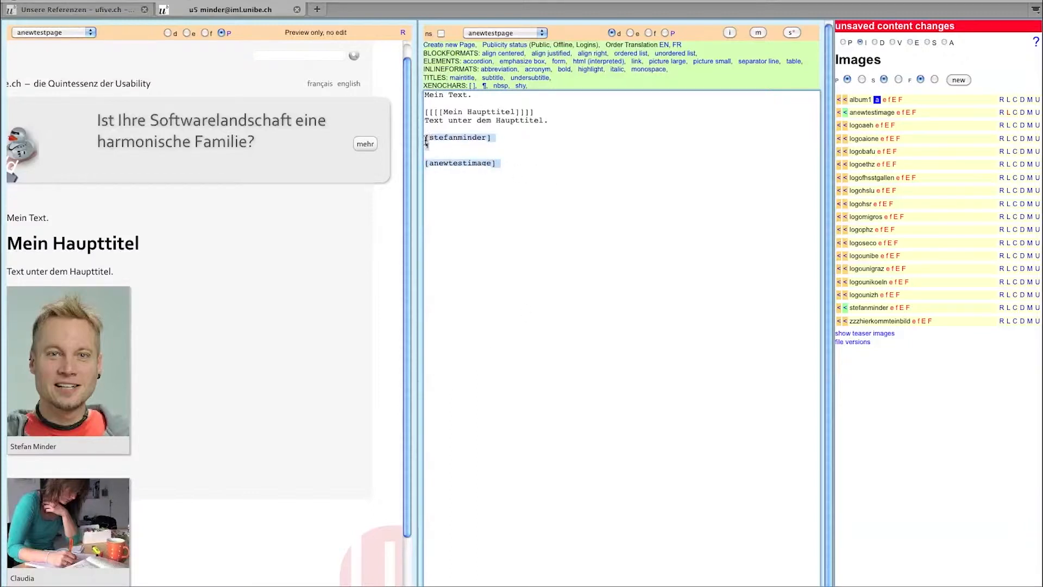
key(BackSpace)
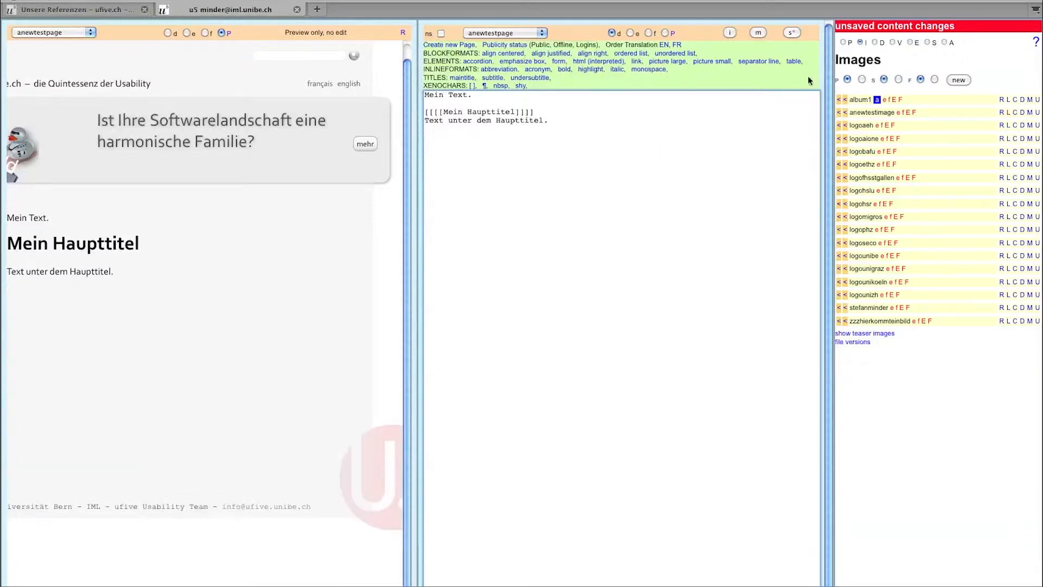
click(892, 43)
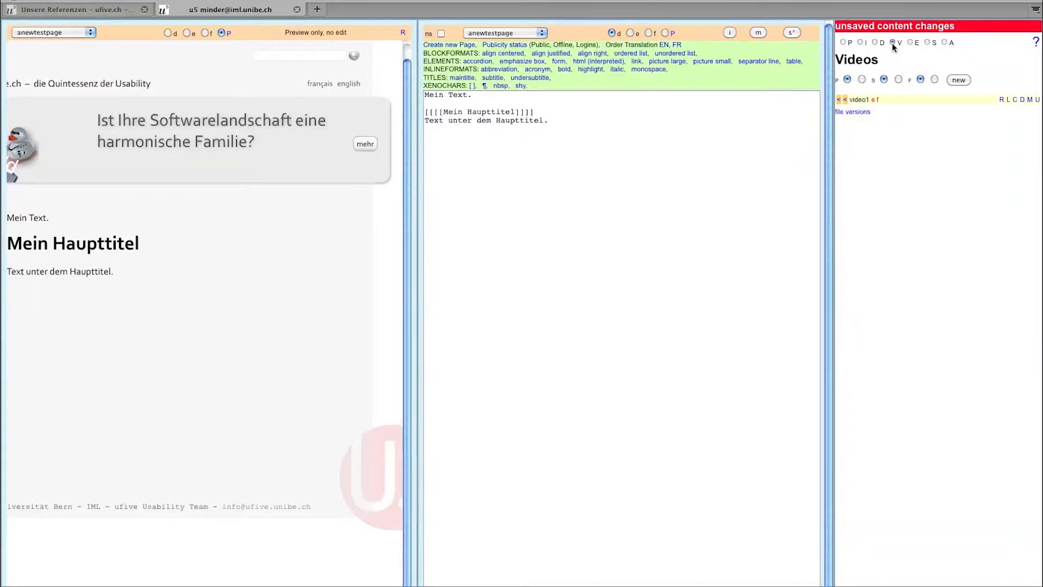
- Insert a video1 tag into anewtestpage, then play and pause it in the preview
click(845, 101)
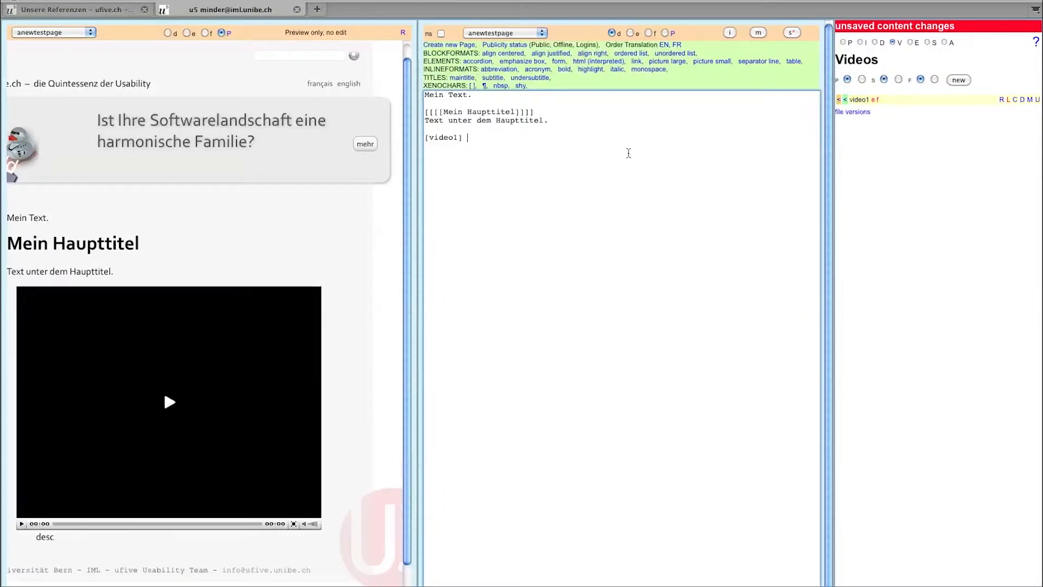
drag(463, 140, 433, 140)
click(445, 139)
click(168, 404)
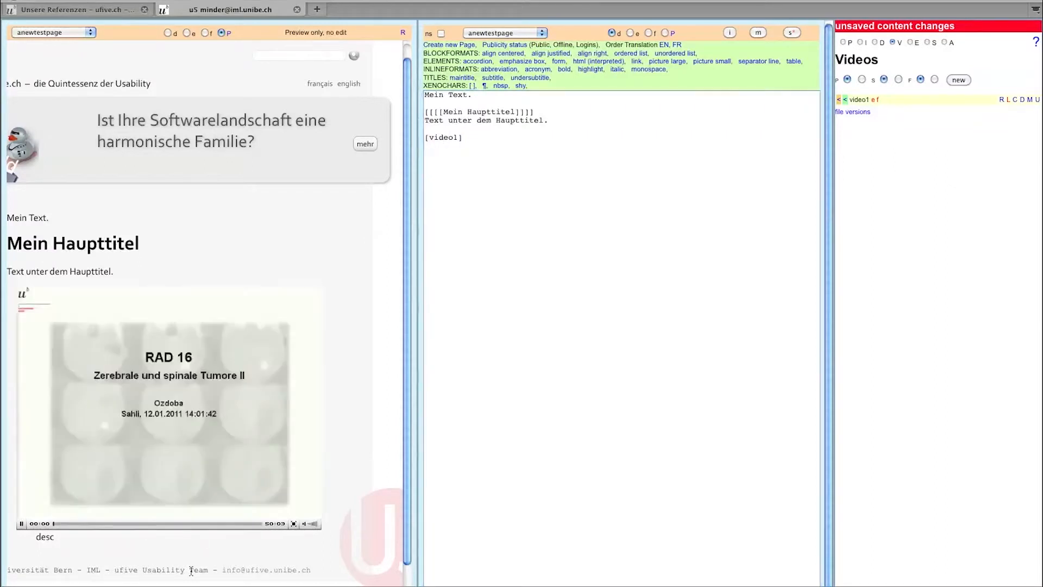
click(21, 524)
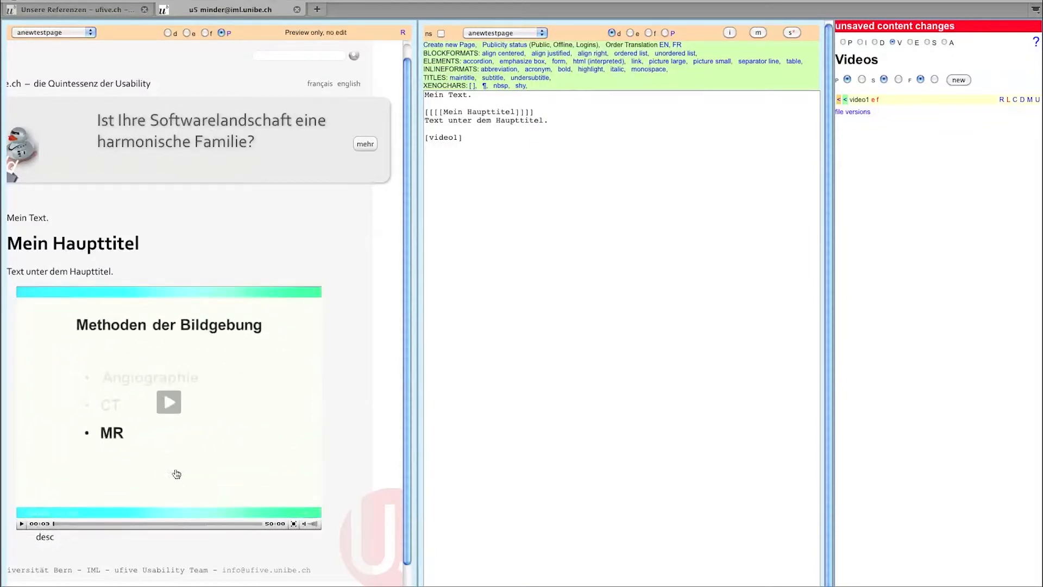
click(476, 141)
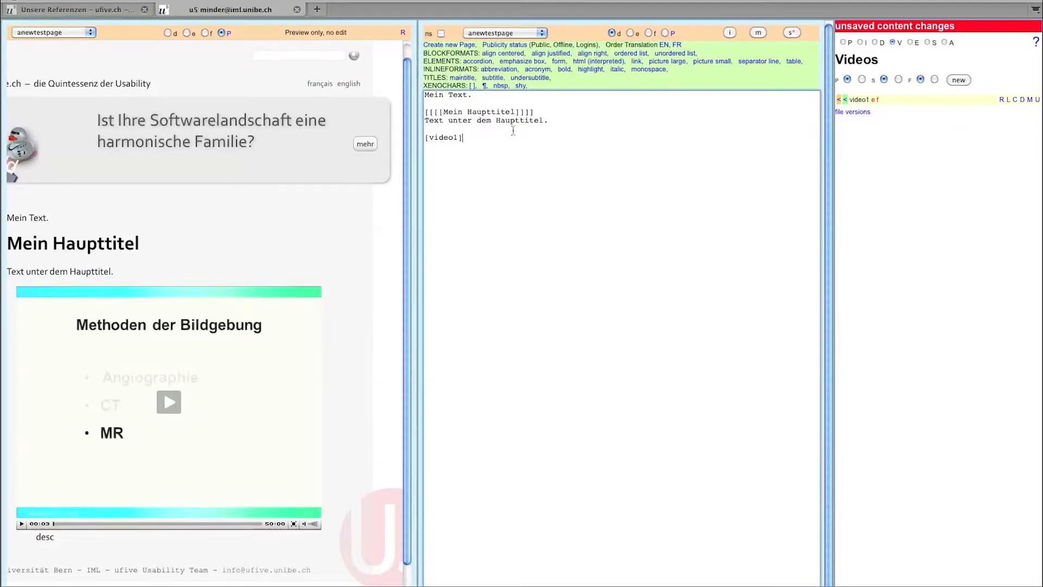
- Create a new image item named vvideo1 in the Images list
click(861, 42)
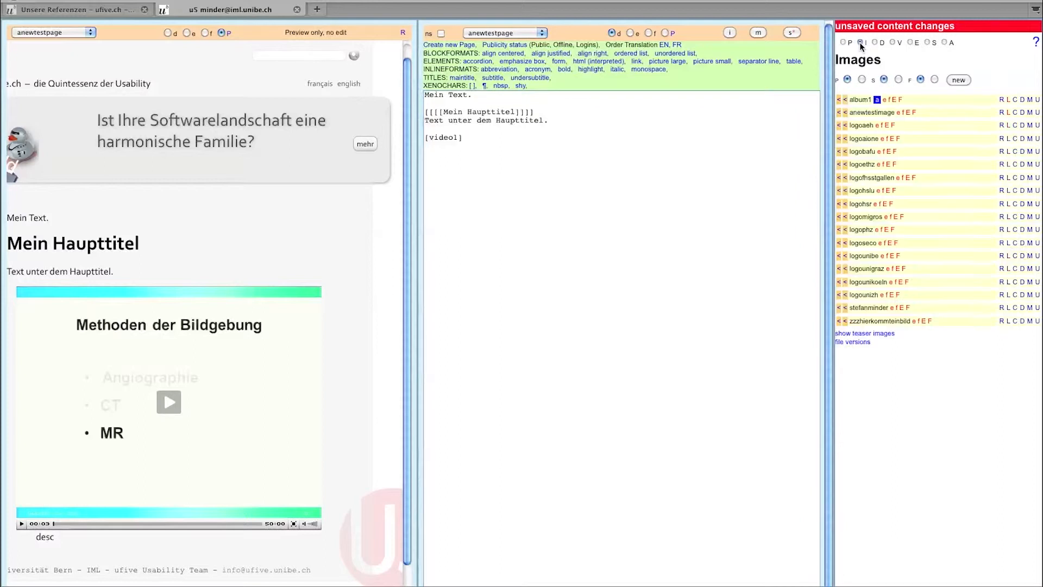
drag(458, 137, 429, 138)
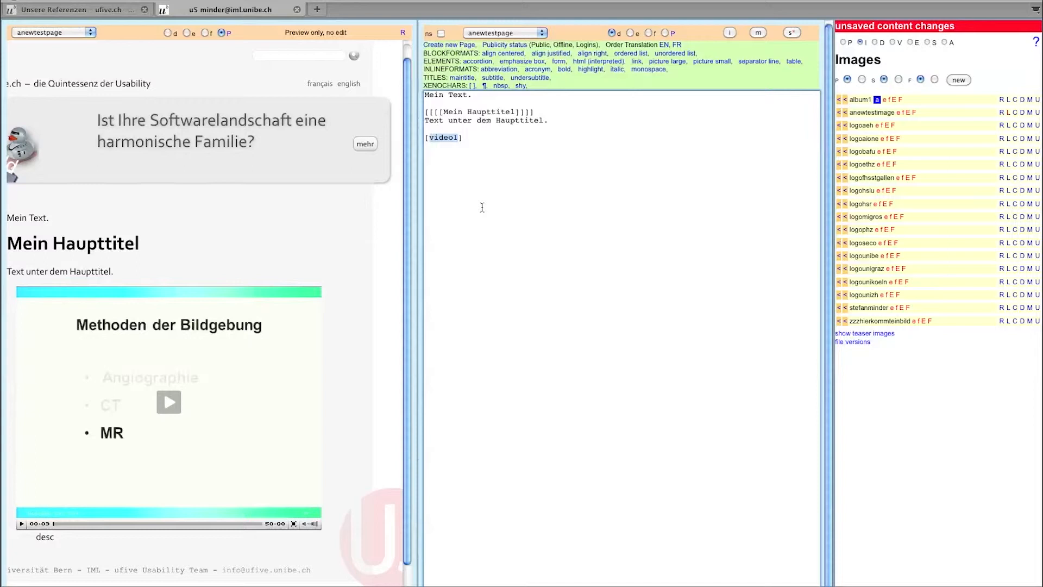
click(960, 81)
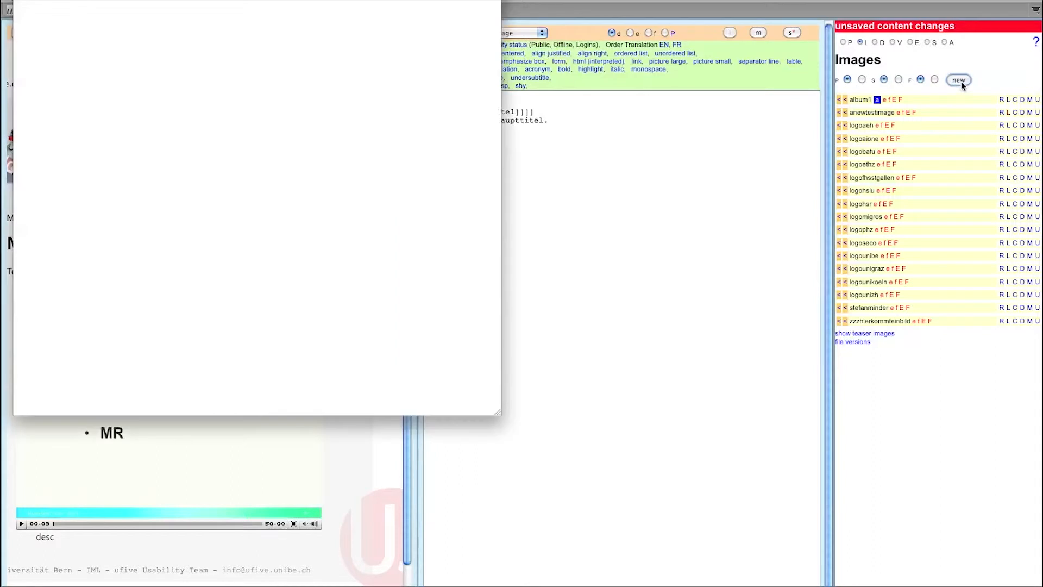
text(vvideo1)
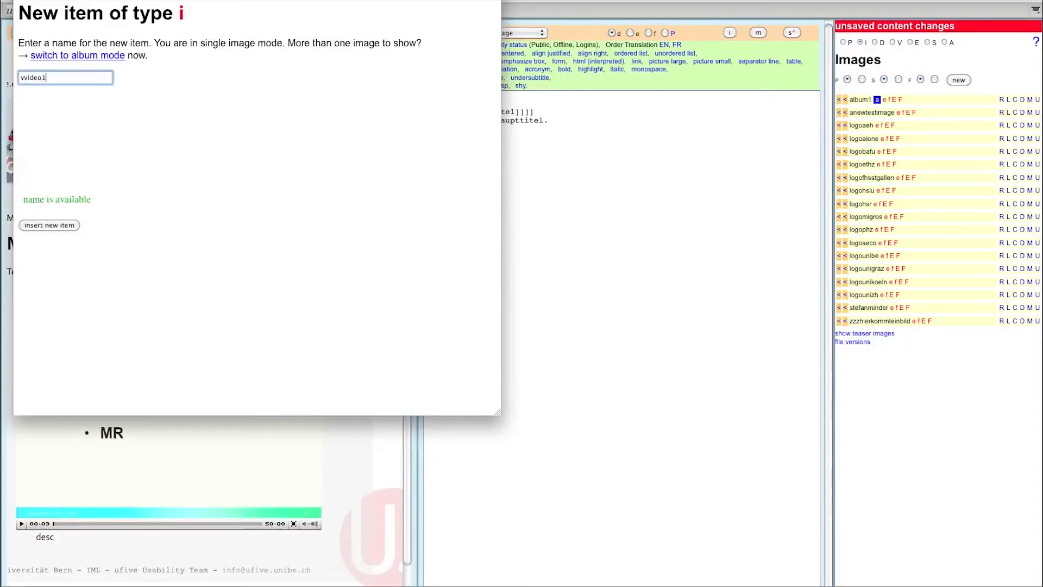
click(54, 224)
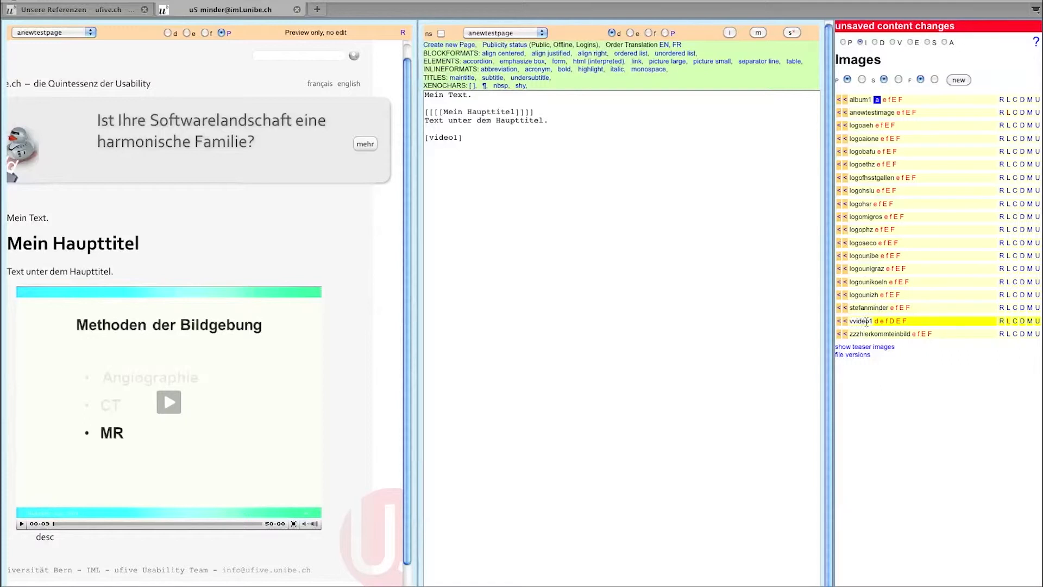
- Upload a photo as vvideo1's picture and save anewtestpage
click(1037, 322)
click(419, 165)
click(303, 99)
double_click(303, 99)
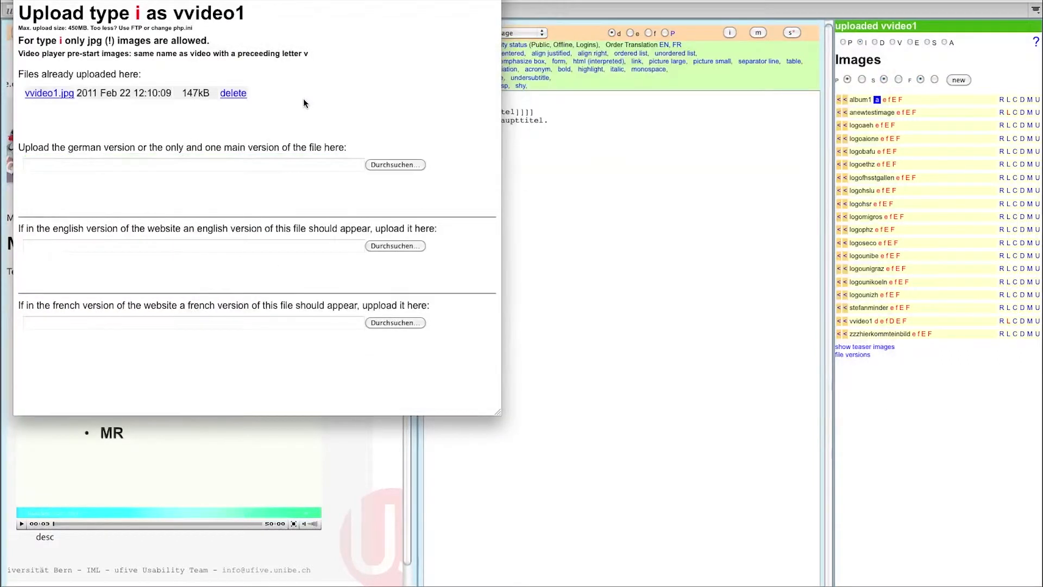
click(20, 1)
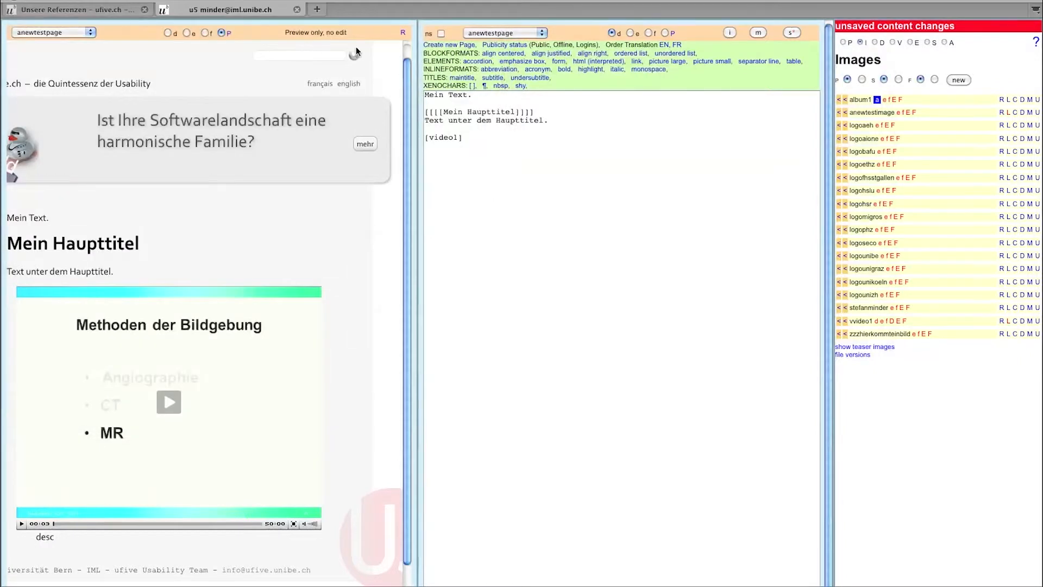
click(792, 33)
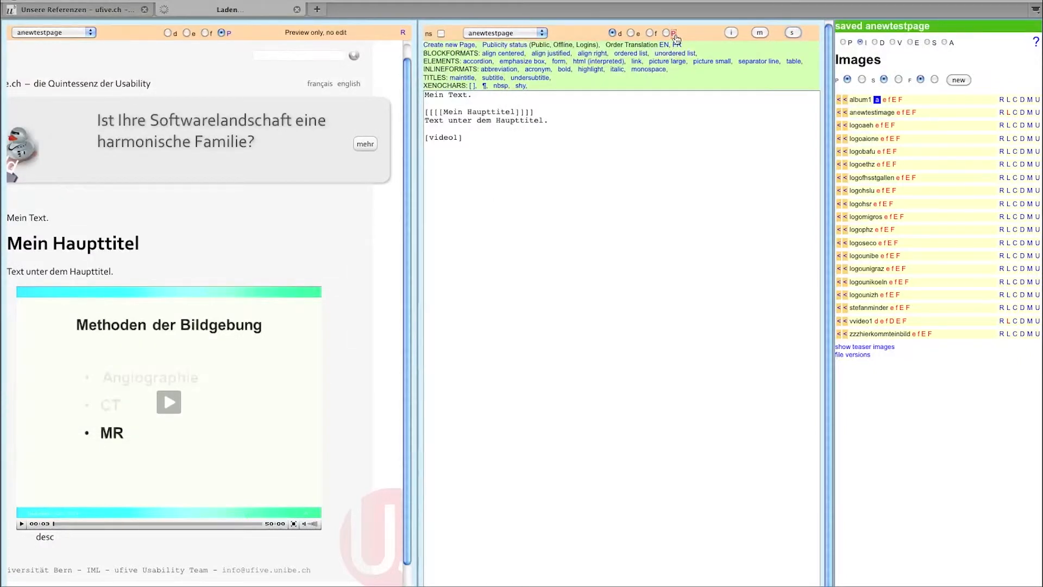
click(677, 36)
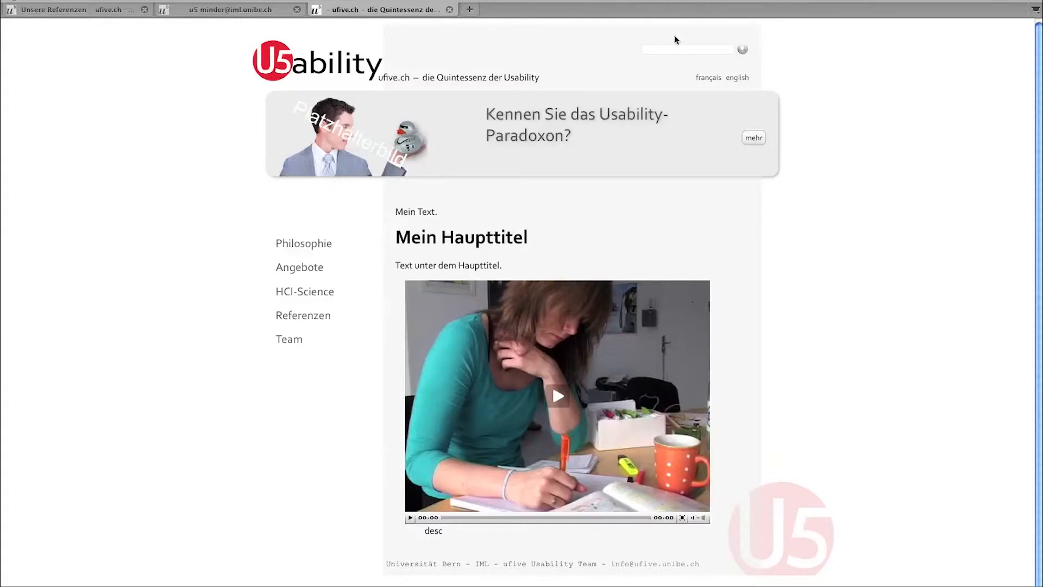
click(560, 403)
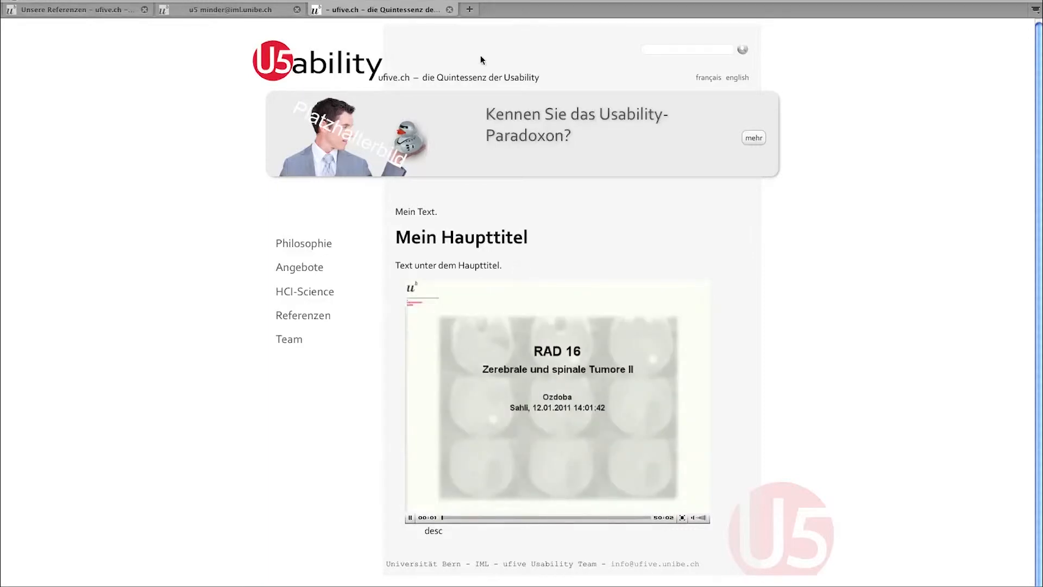
click(450, 10)
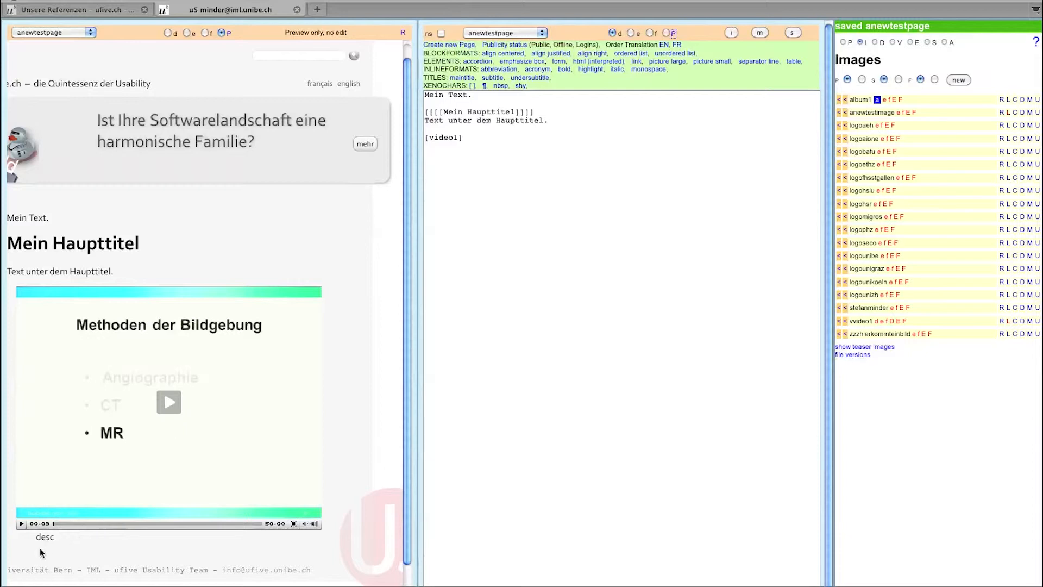
- Set video1's German long caption to 'Video aus dem Medizinunterricht', then delete the [video1] line
drag(54, 537, 37, 539)
click(892, 42)
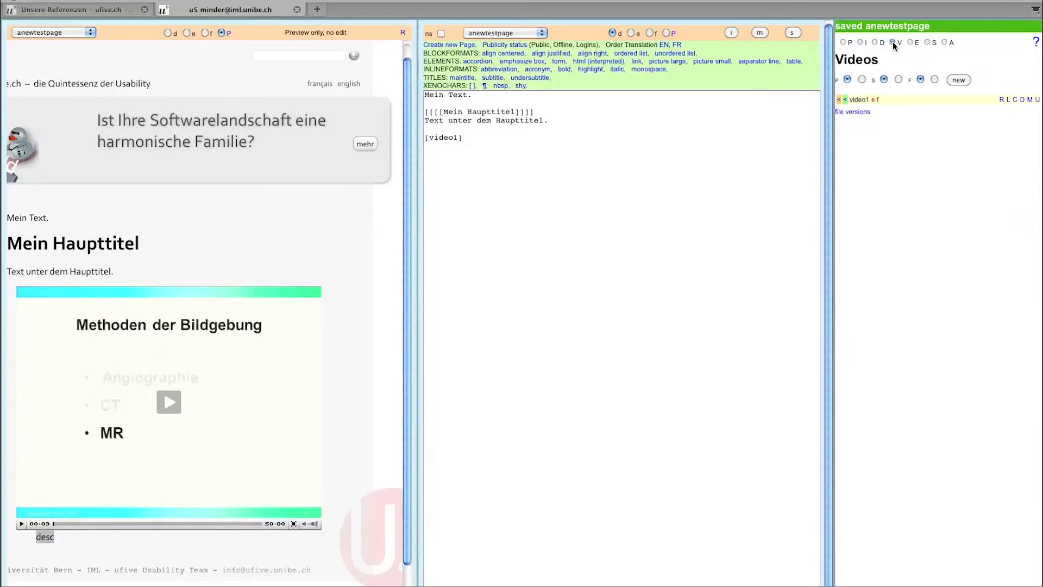
click(1029, 99)
click(125, 154)
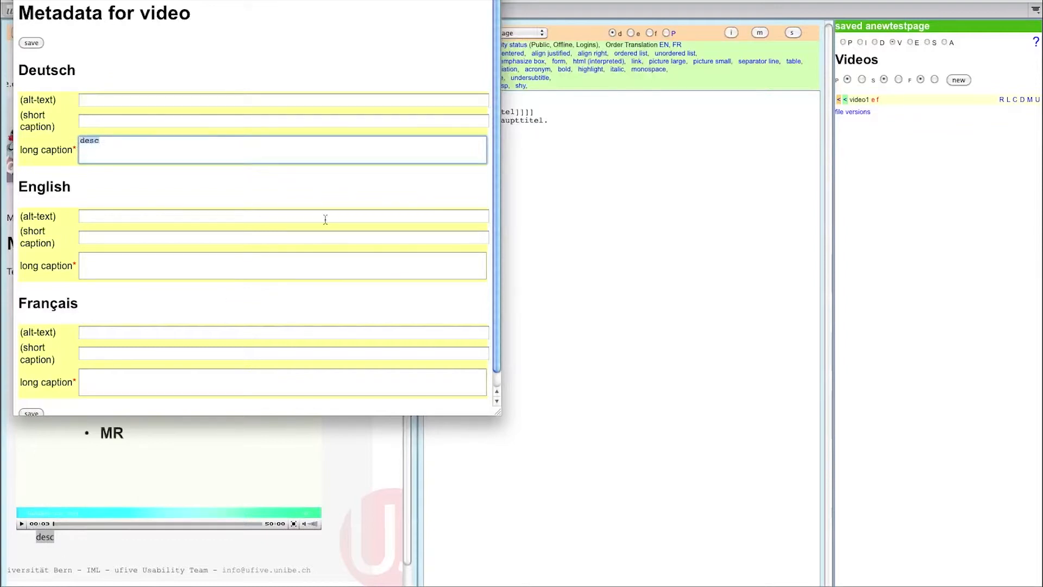
text(Video aus dem Medizinunterricht)
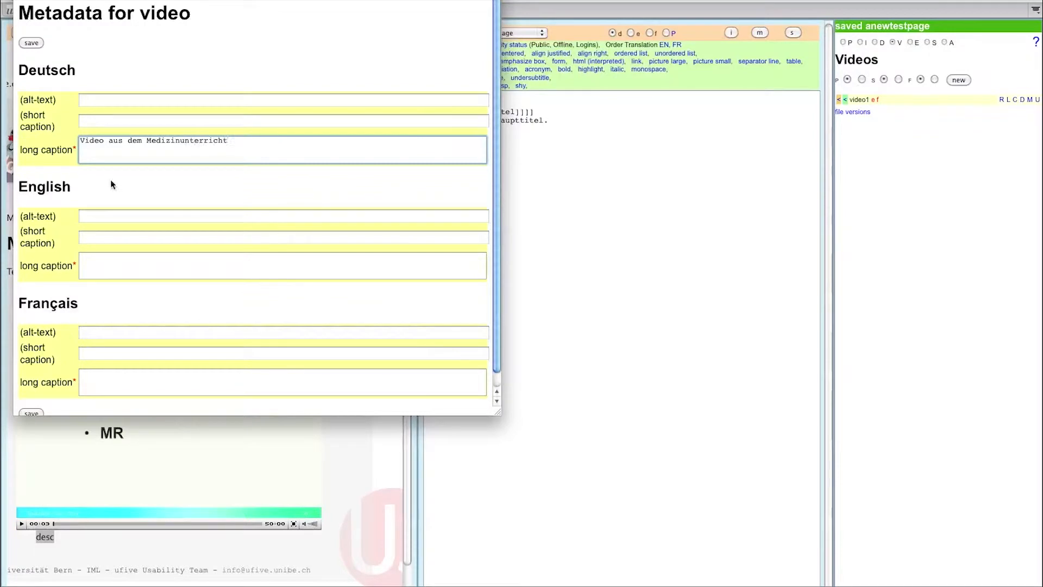
click(31, 43)
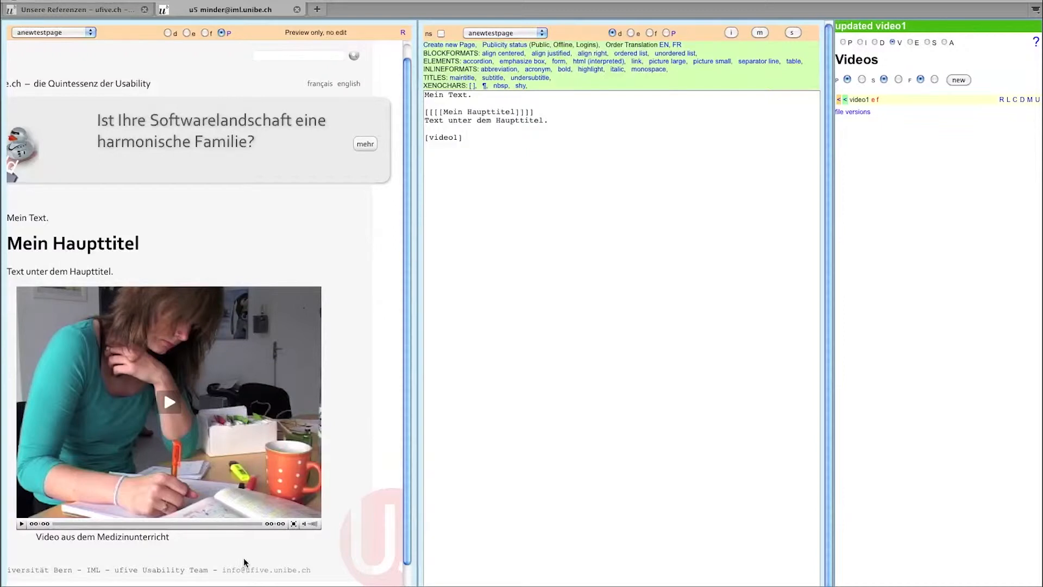
click(485, 142)
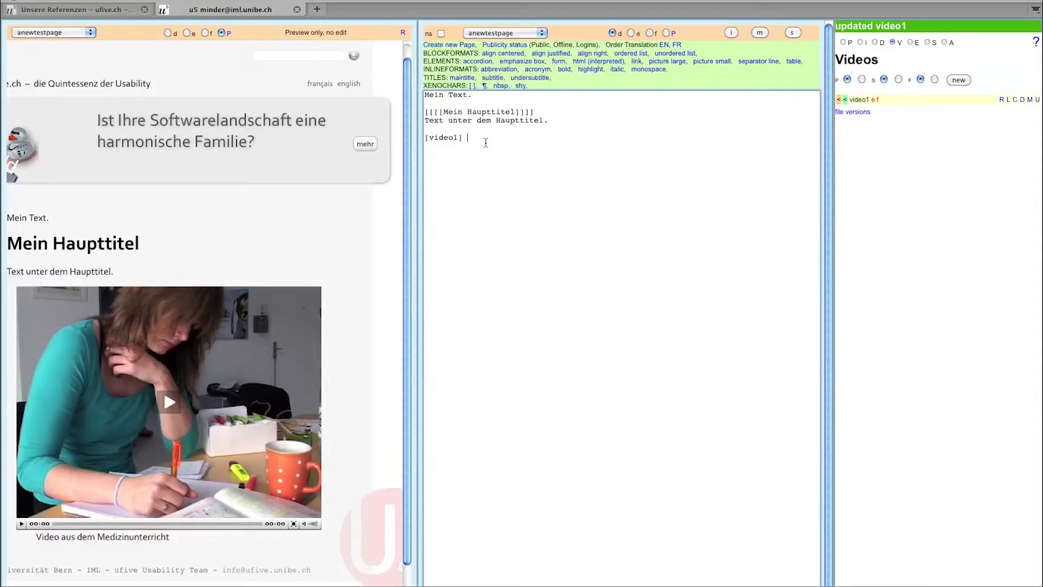
key(BackSpace)
key(BackSpace)
key(BackSpace)
key(BackSpace)
key(BackSpace)
key(BackSpace)
key(BackSpace)
key(BackSpace)
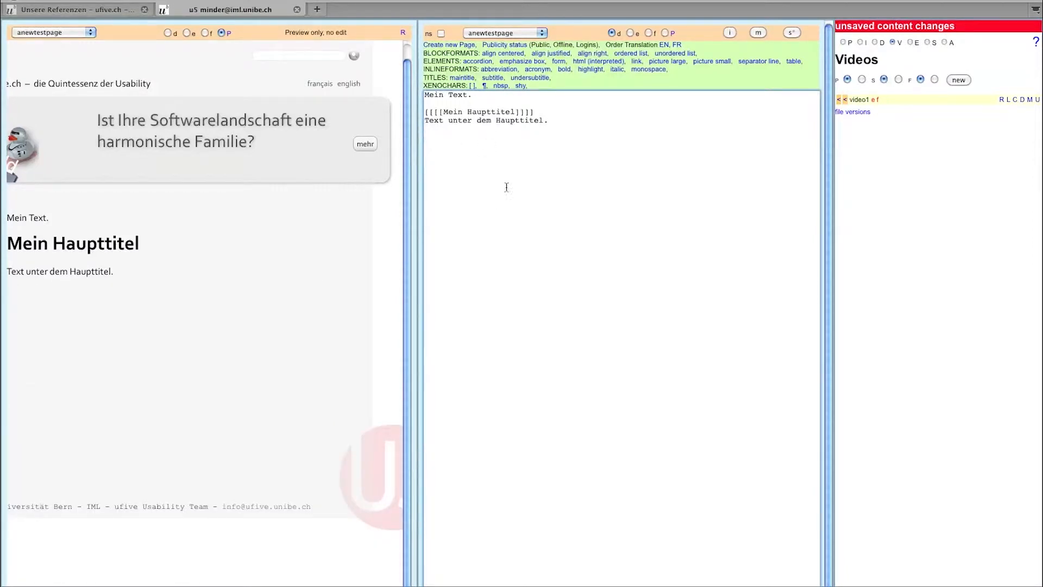
- View testdoc's uploaded German, English and French PDFs in the Documents list
click(874, 41)
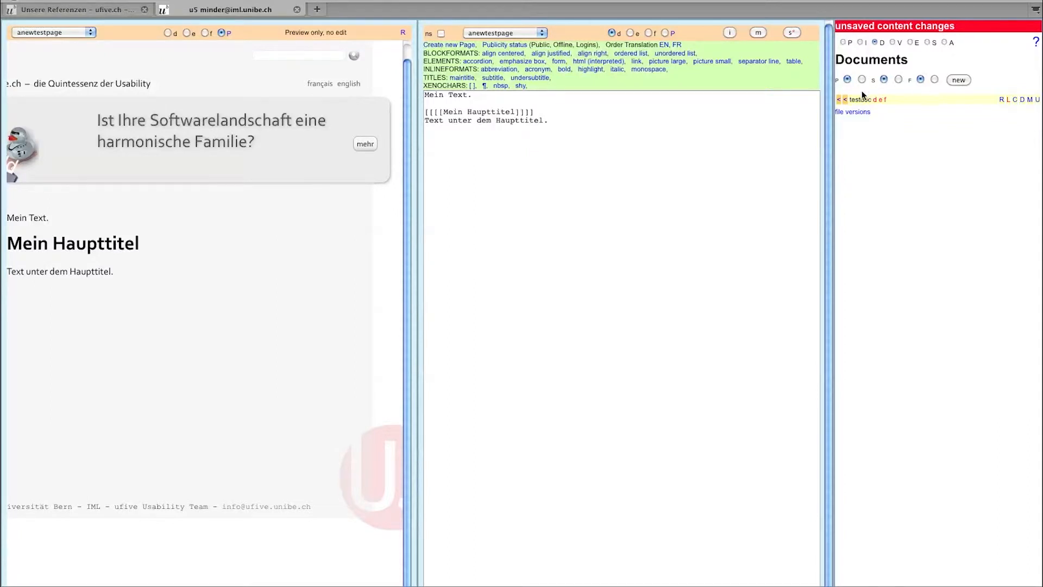
click(1037, 100)
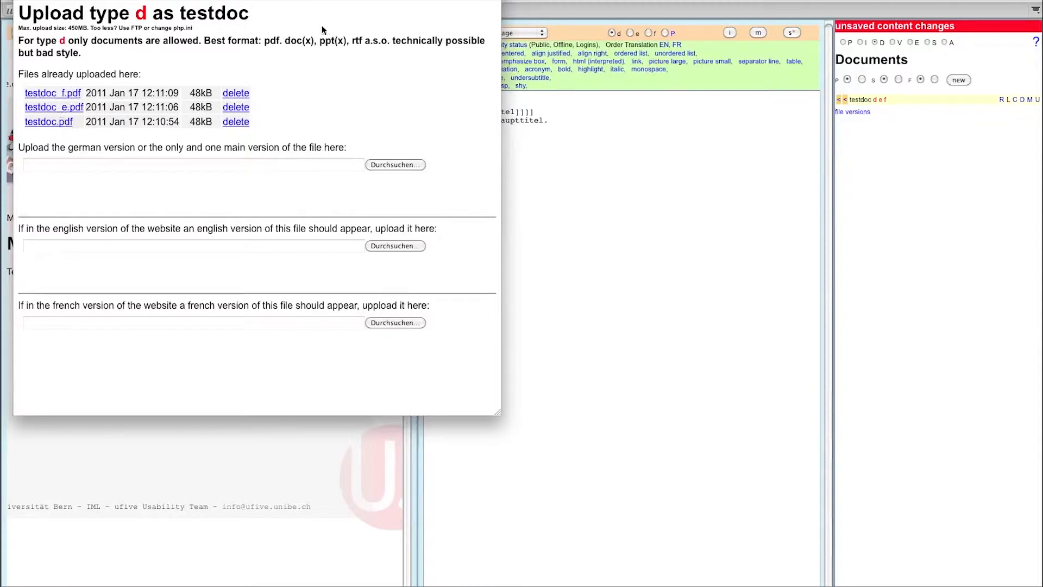
click(21, 0)
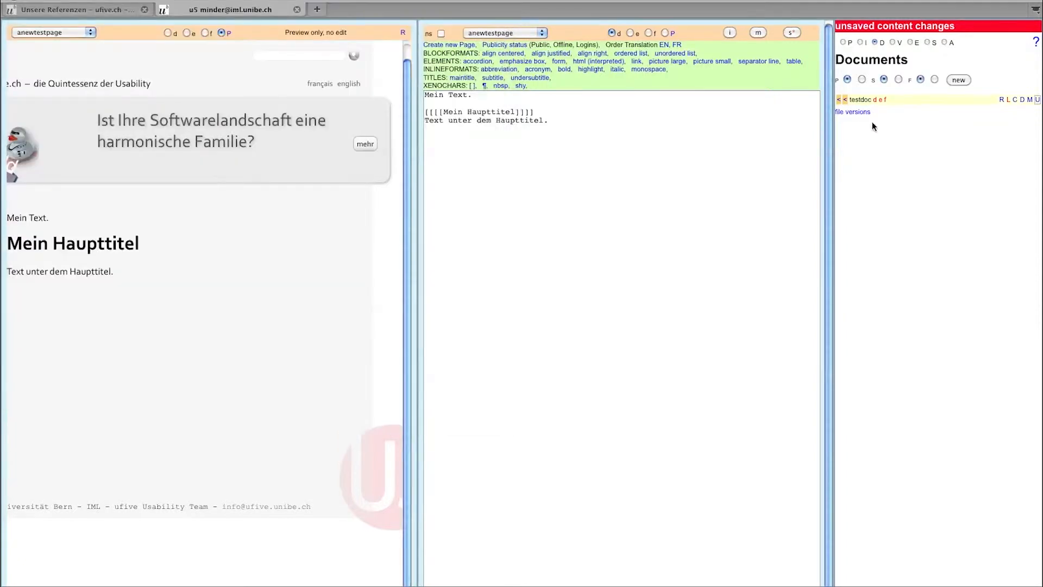
- Insert a testdoc document link labelled Kochbuch, giving [Kochbuch:testdoc], then list external links
click(845, 101)
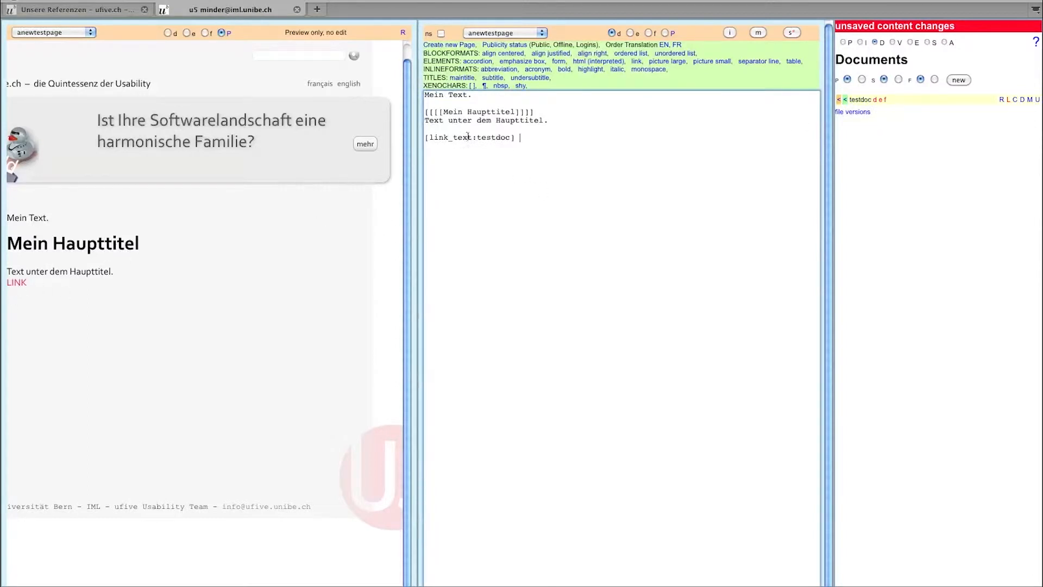
drag(472, 138, 433, 134)
text(Kochbuch)
drag(472, 138, 507, 138)
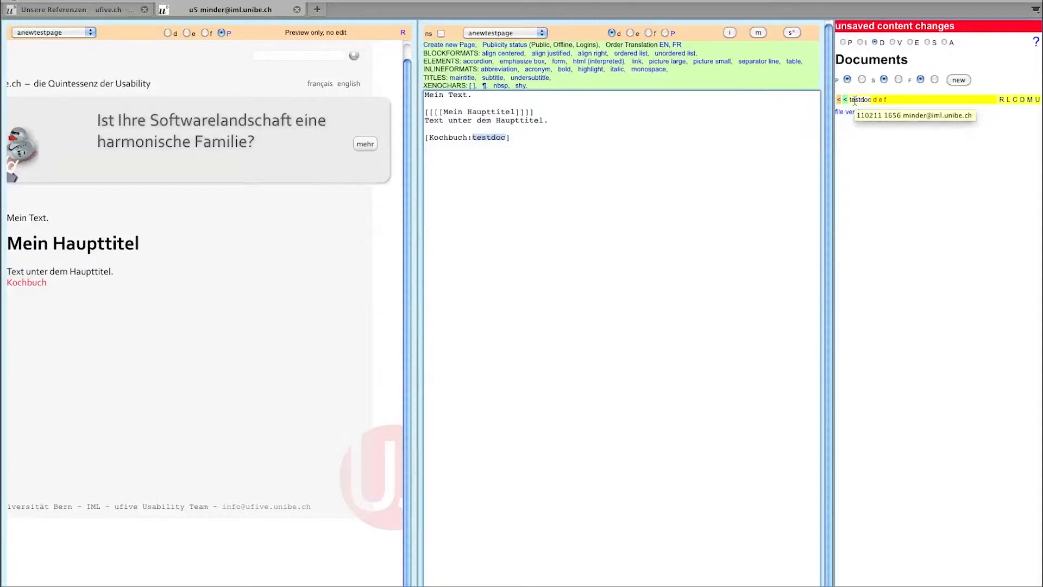
drag(467, 137, 429, 137)
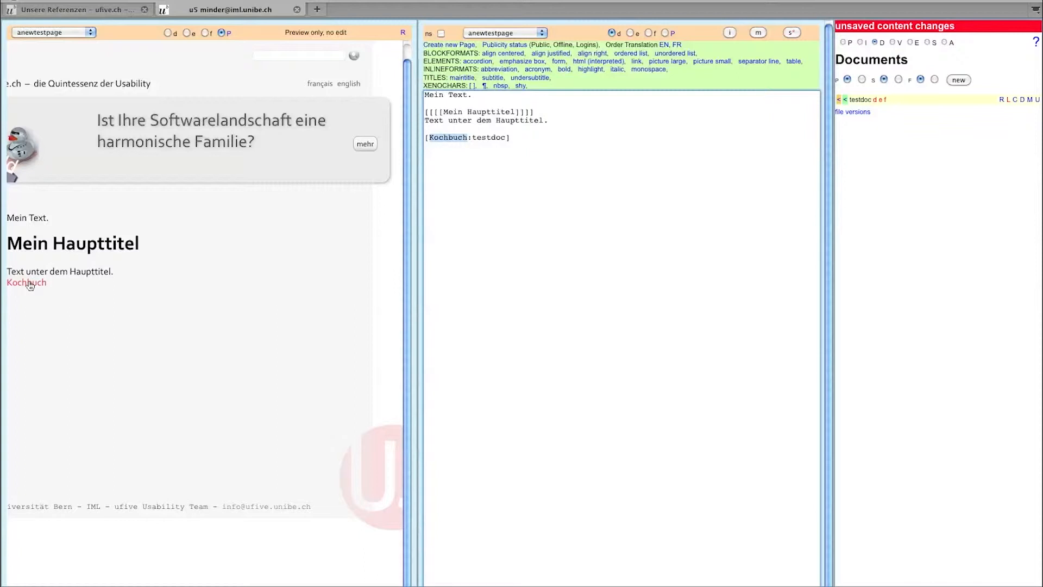
click(551, 136)
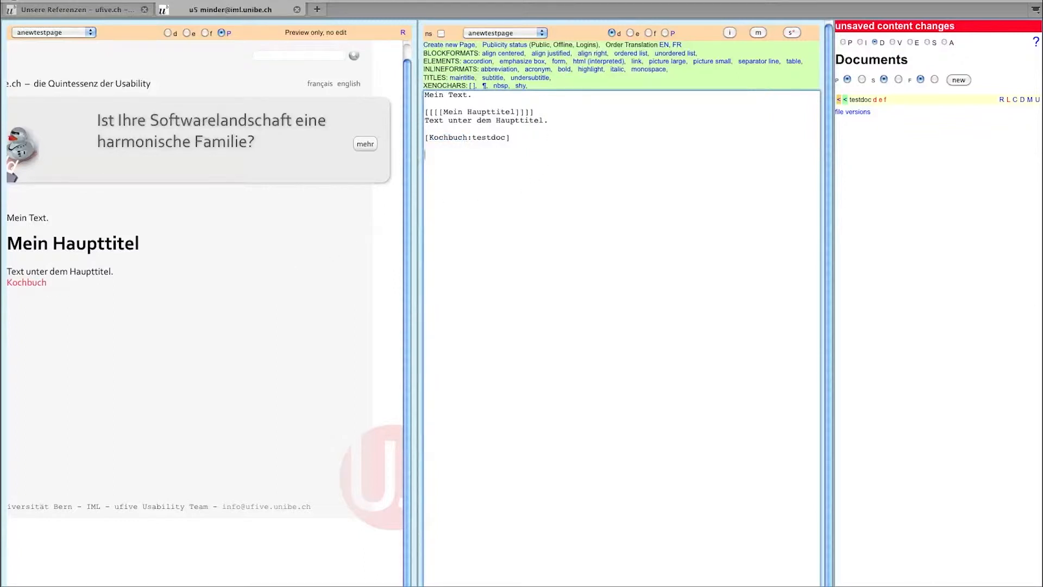
click(908, 42)
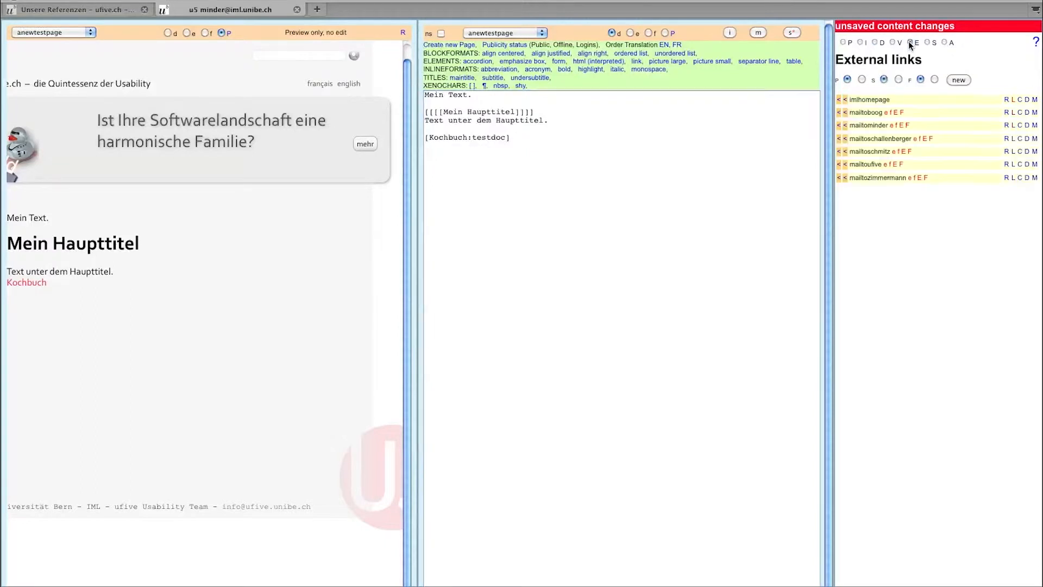
- Create a new external link item named homepageunibern
click(962, 84)
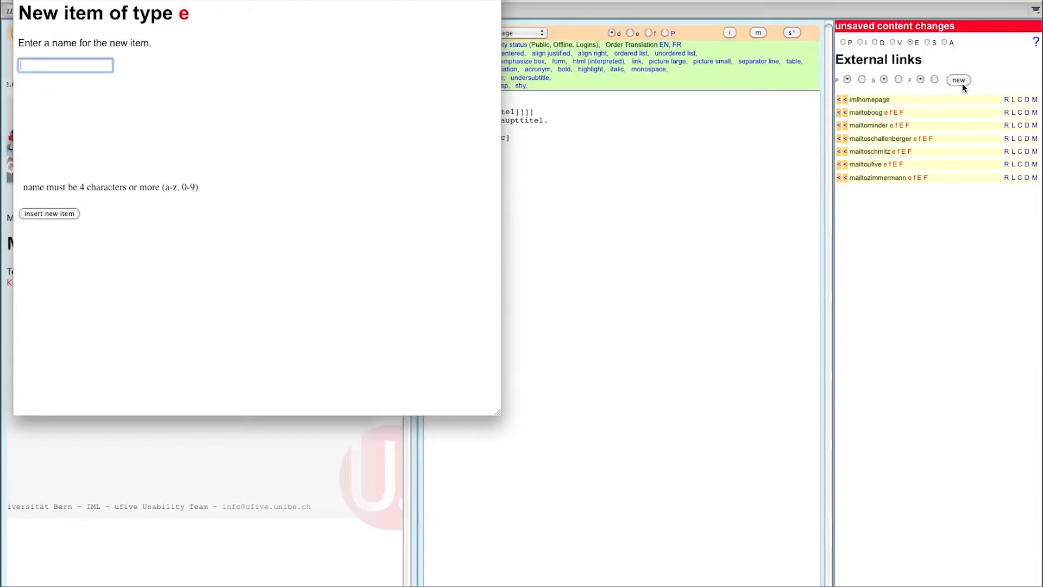
text(homepageunibern)
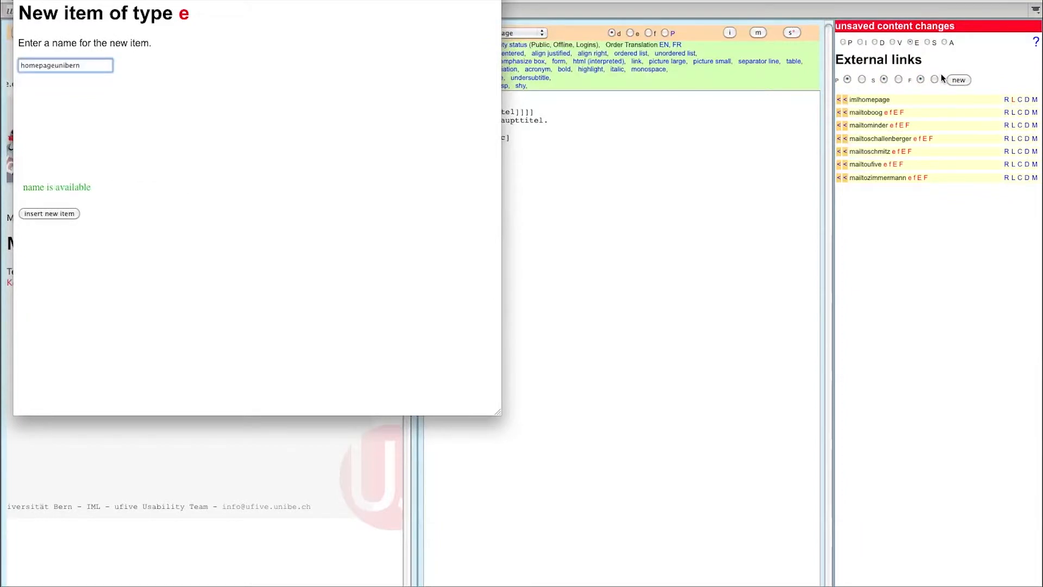
click(51, 213)
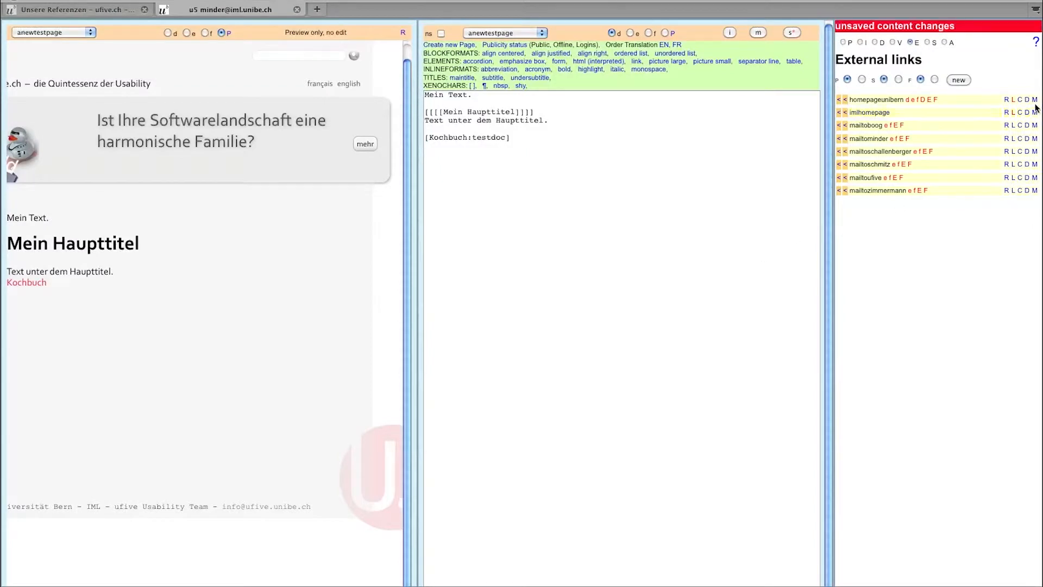
text(Homepage Uni Bern)
key(Tab)
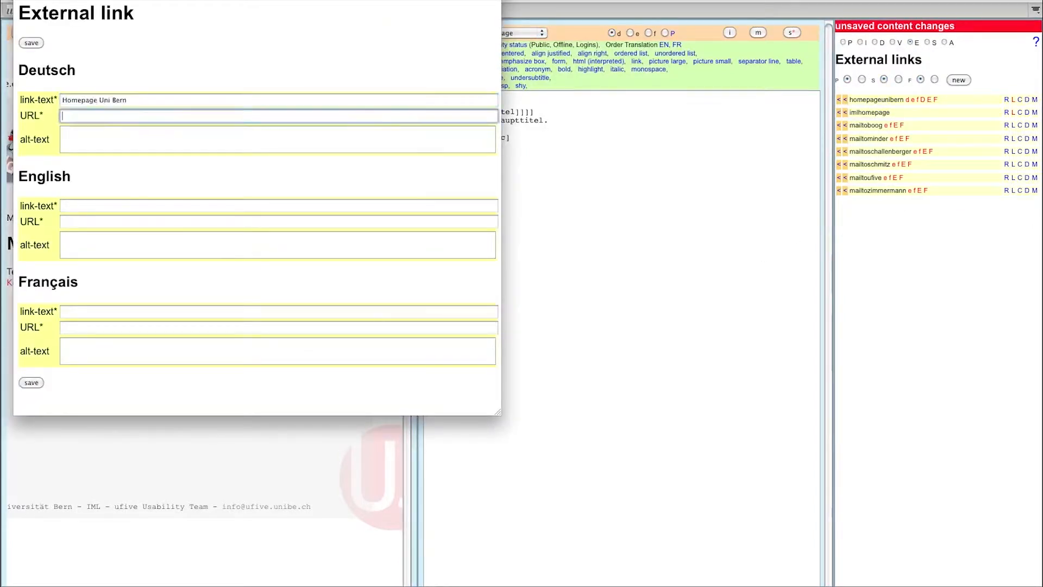
text(http://www.unibe.ch)
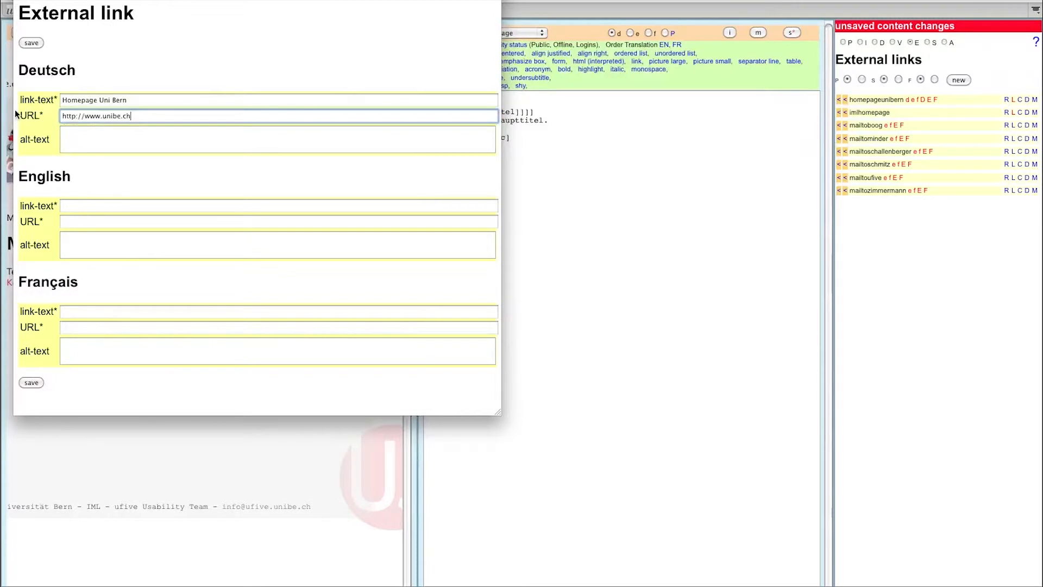
click(30, 44)
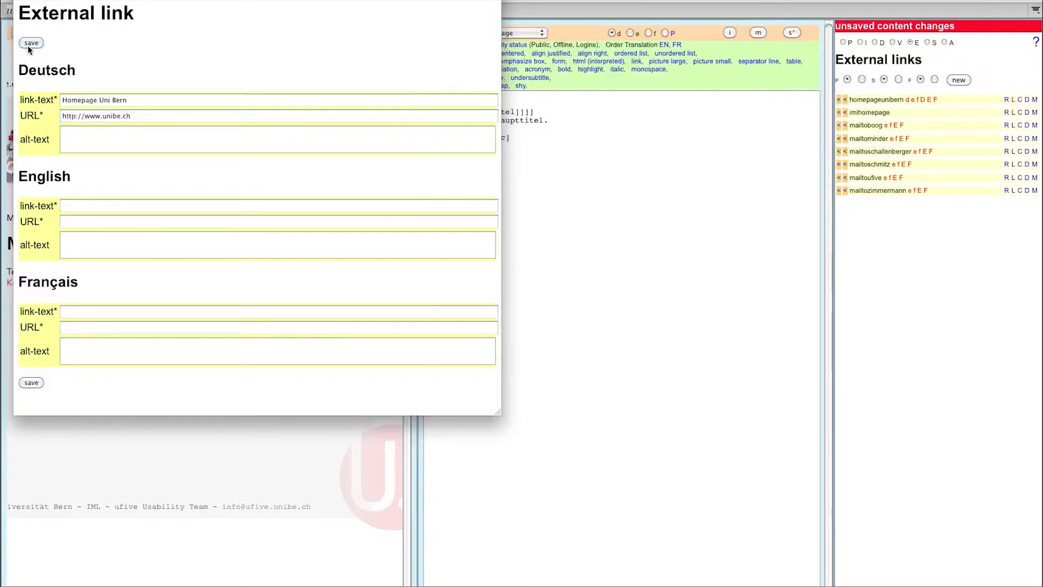
click(845, 100)
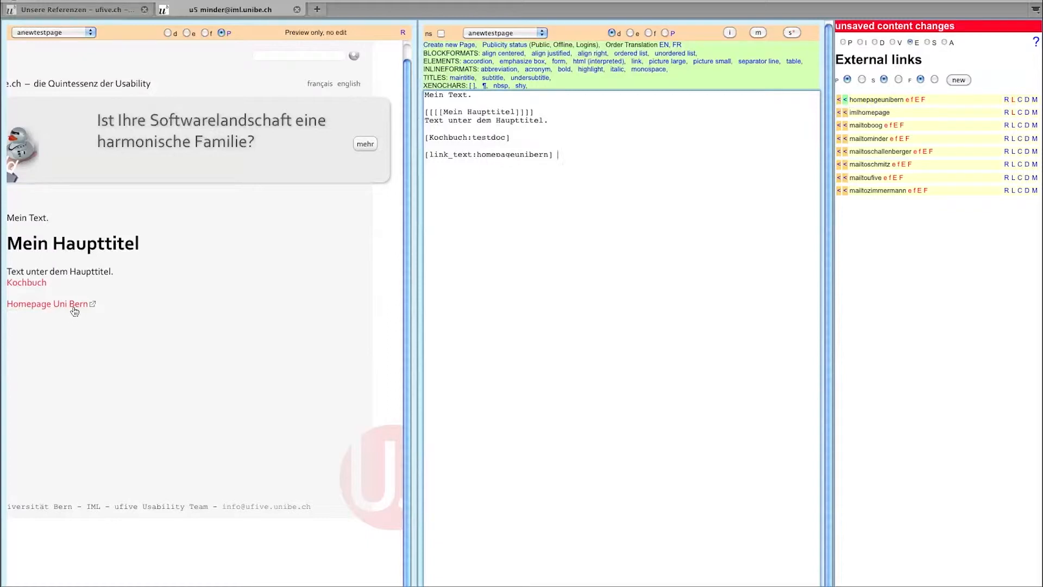
- Replace the new link's link_text placeholder with 'zur Uni Bern'
mouse_move(75, 311)
drag(474, 156, 434, 155)
text(zur Uni Bern)
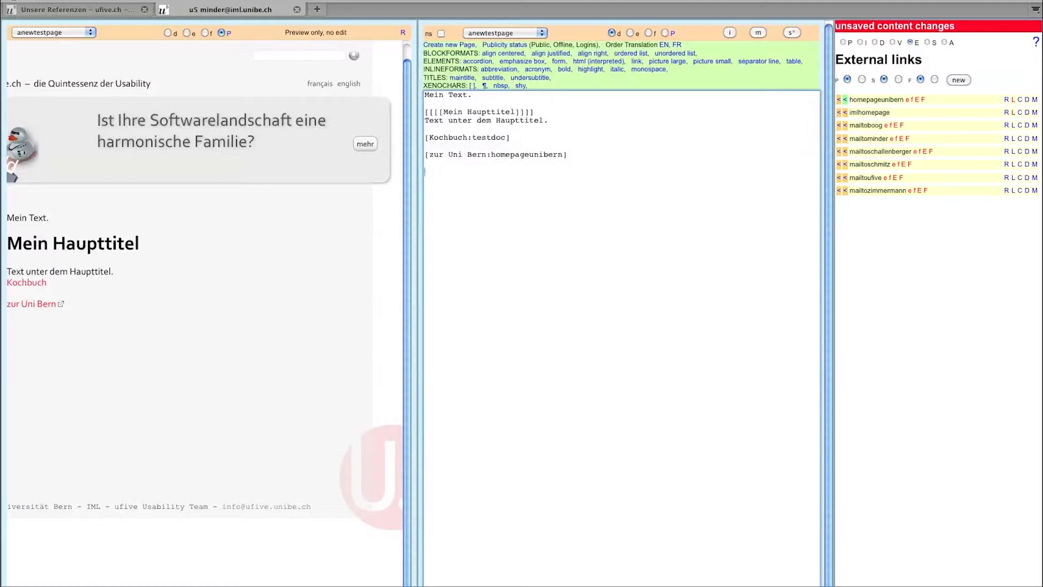
- Insert anewtestimage, enlarge it with ':', then delete the image line again
click(860, 42)
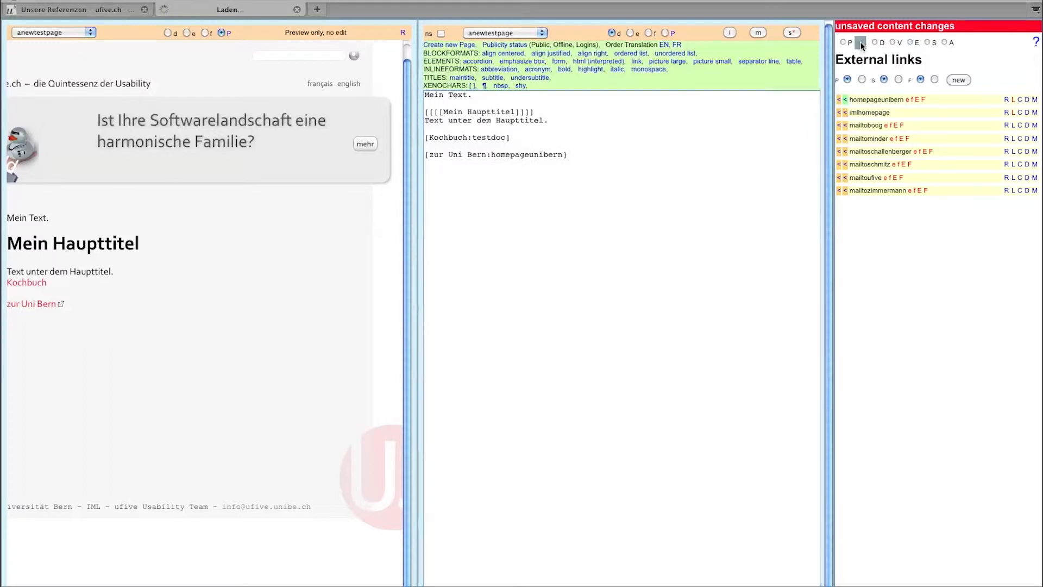
click(642, 185)
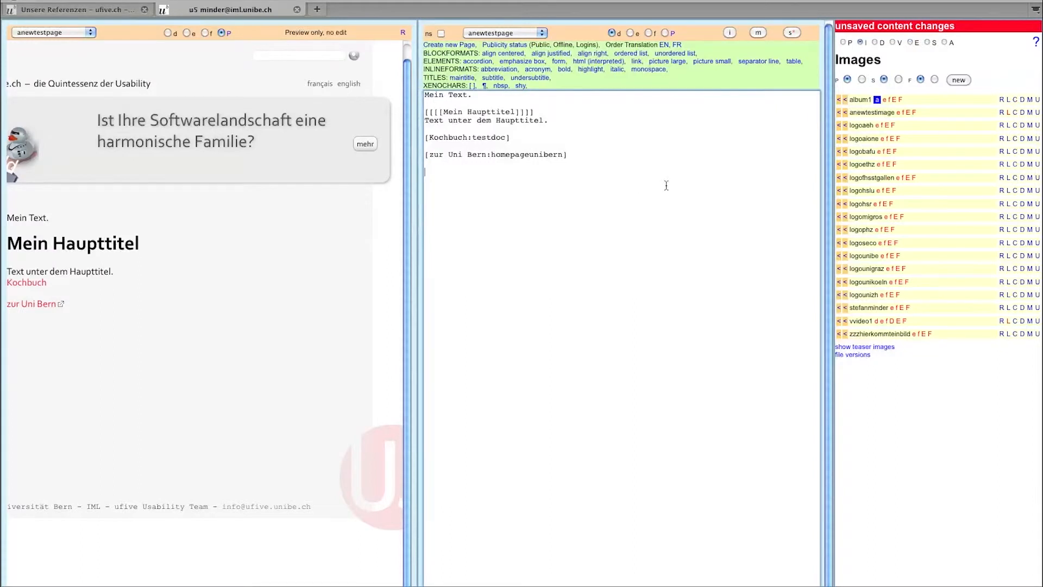
click(845, 112)
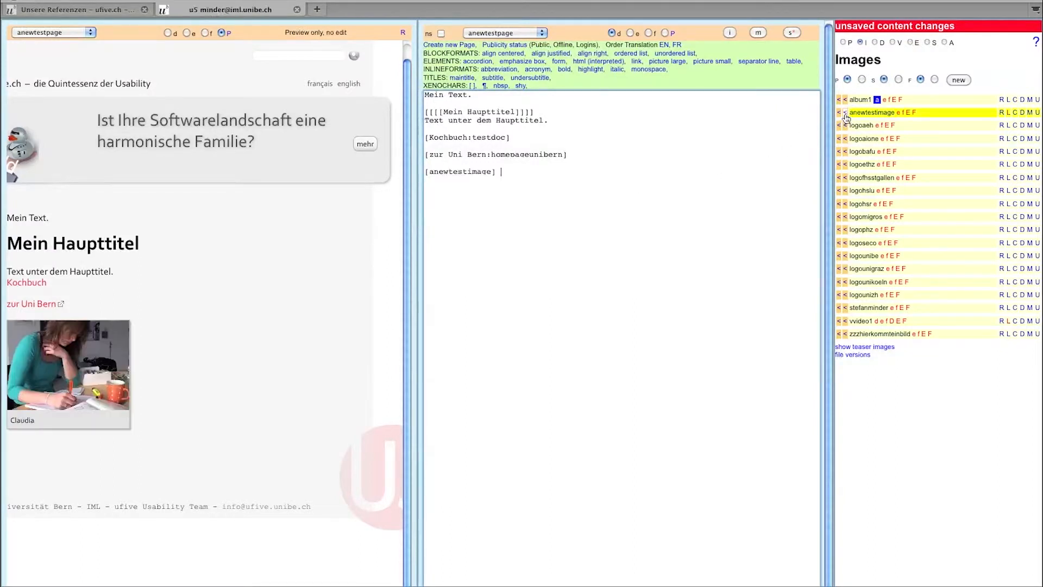
click(428, 172)
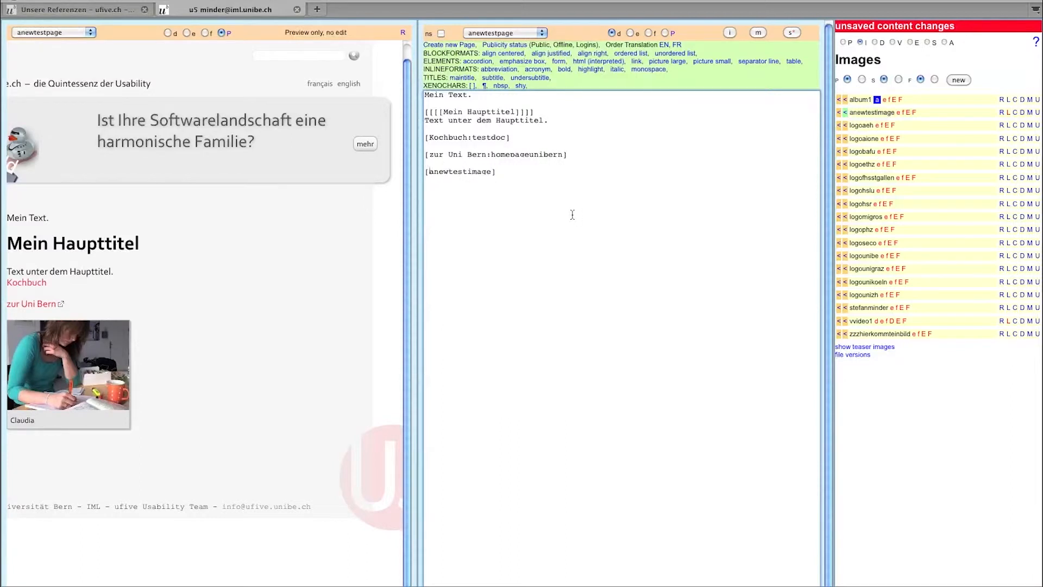
text(:)
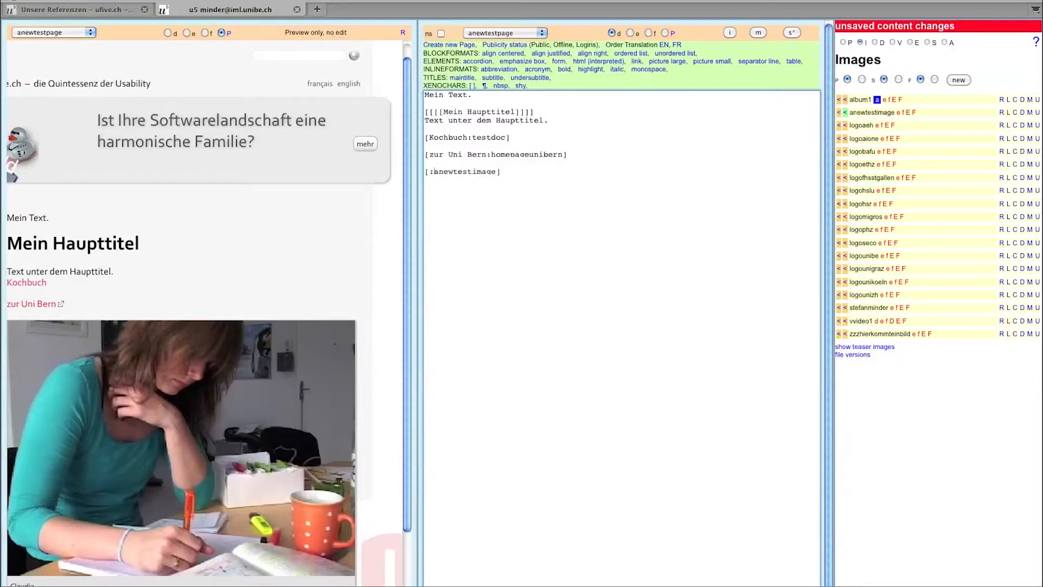
key(BackSpace)
key(super+shift+Left)
key(BackSpace)
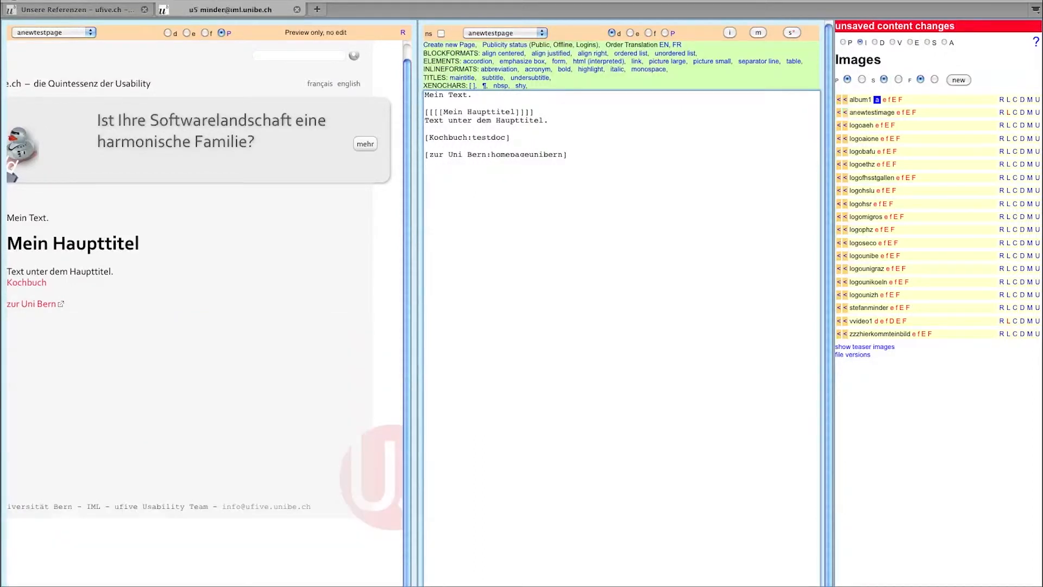
- Create a new image item in album mode named album2 and select its entry
click(957, 80)
text(album2)
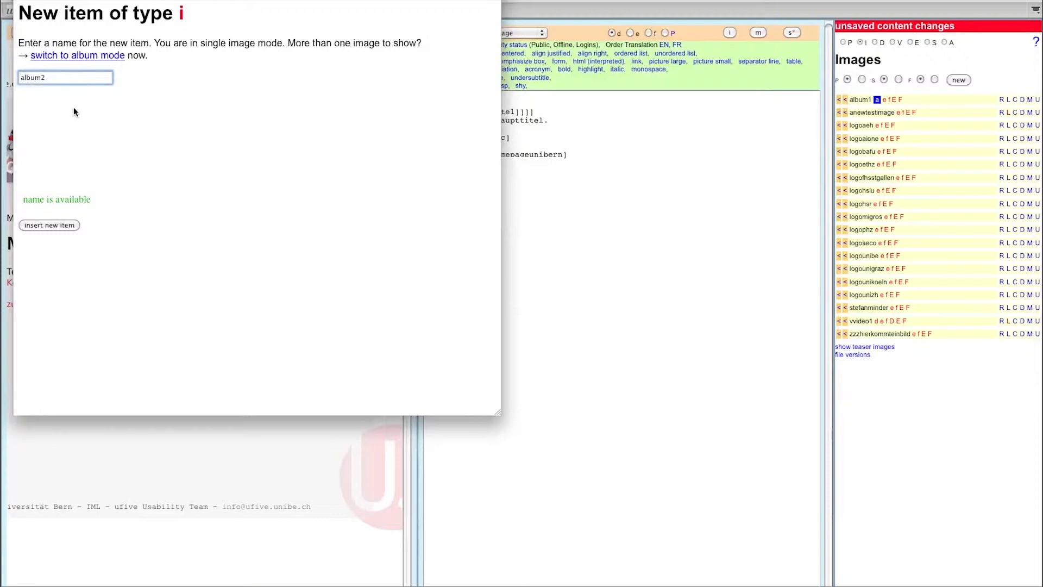
click(90, 60)
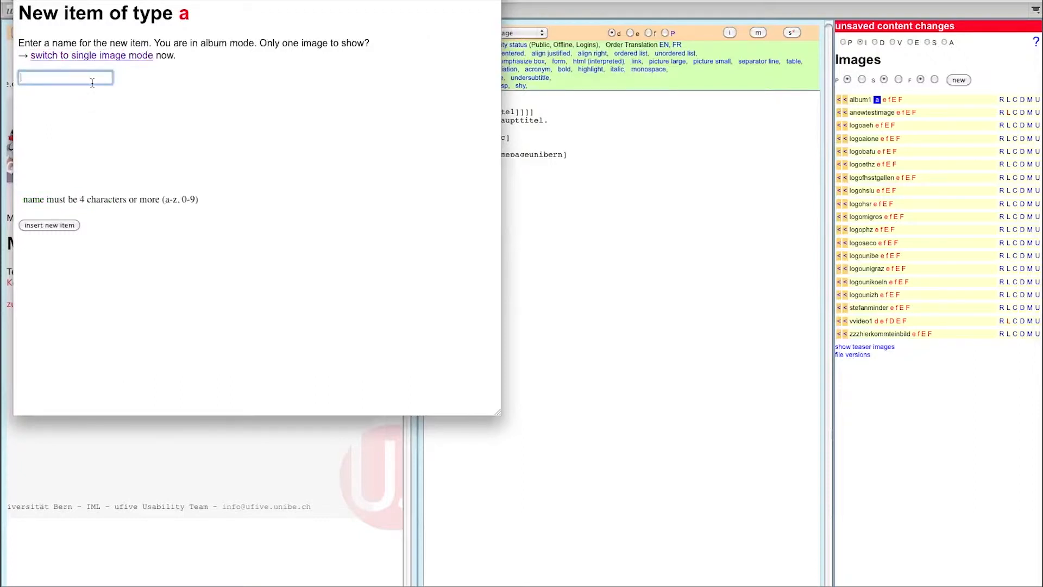
text(a)
text(um)
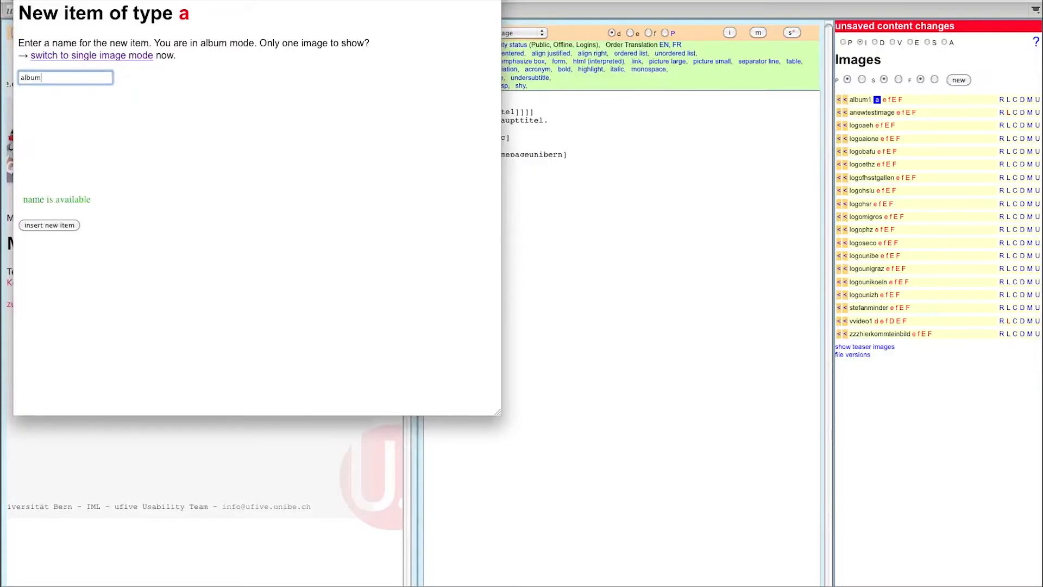
text(2)
click(44, 223)
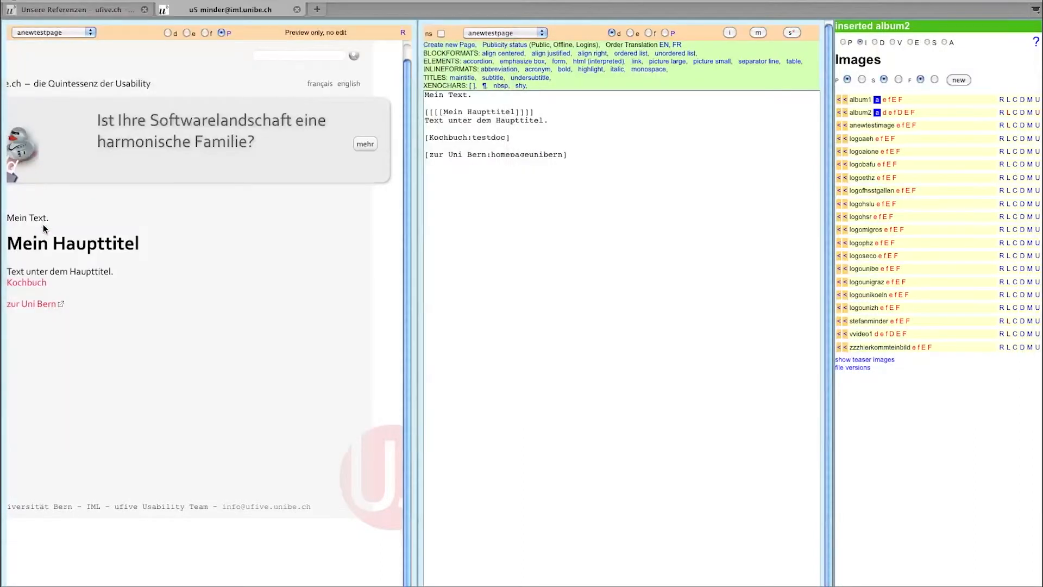
click(876, 113)
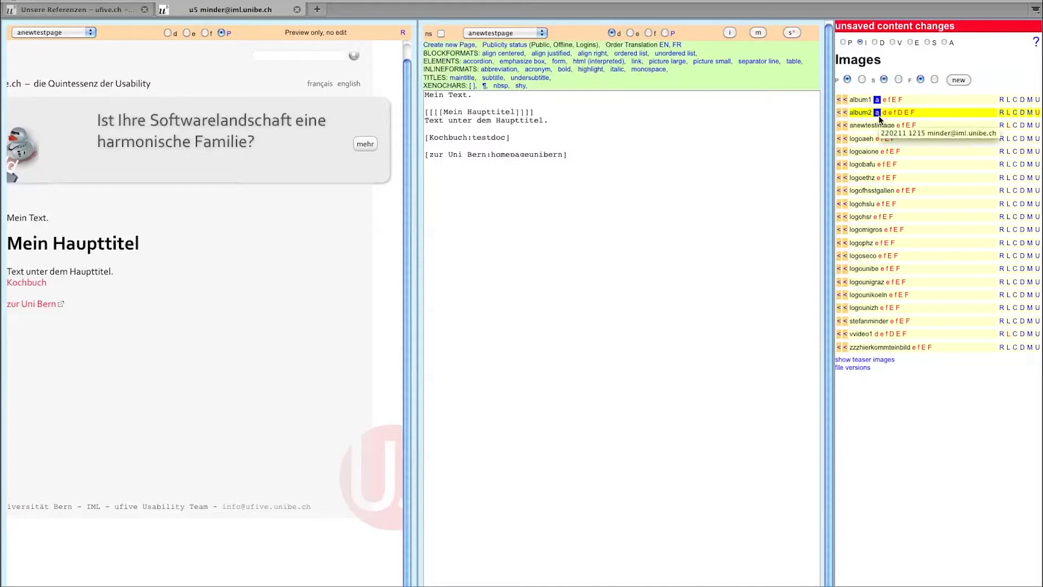
- Upload three hospital JPGs, starting with PaediatrieVID2.jpg, into album2
click(1037, 113)
click(395, 66)
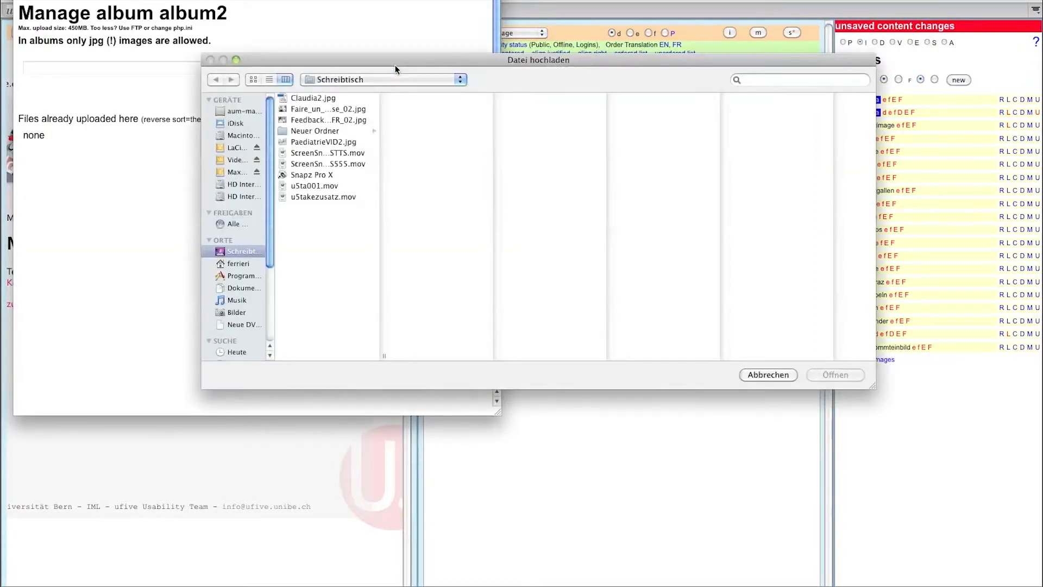
double_click(326, 142)
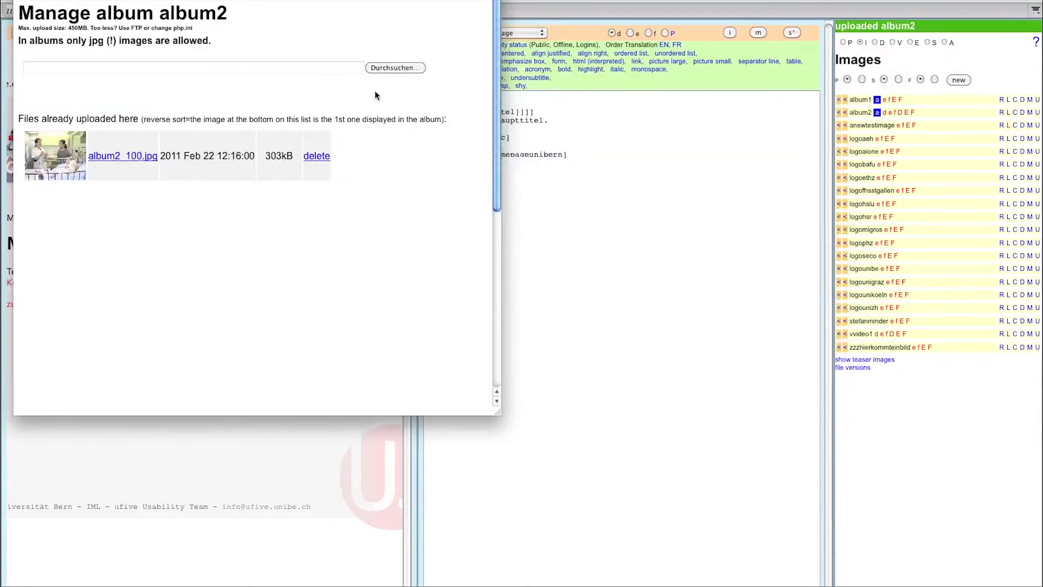
click(387, 66)
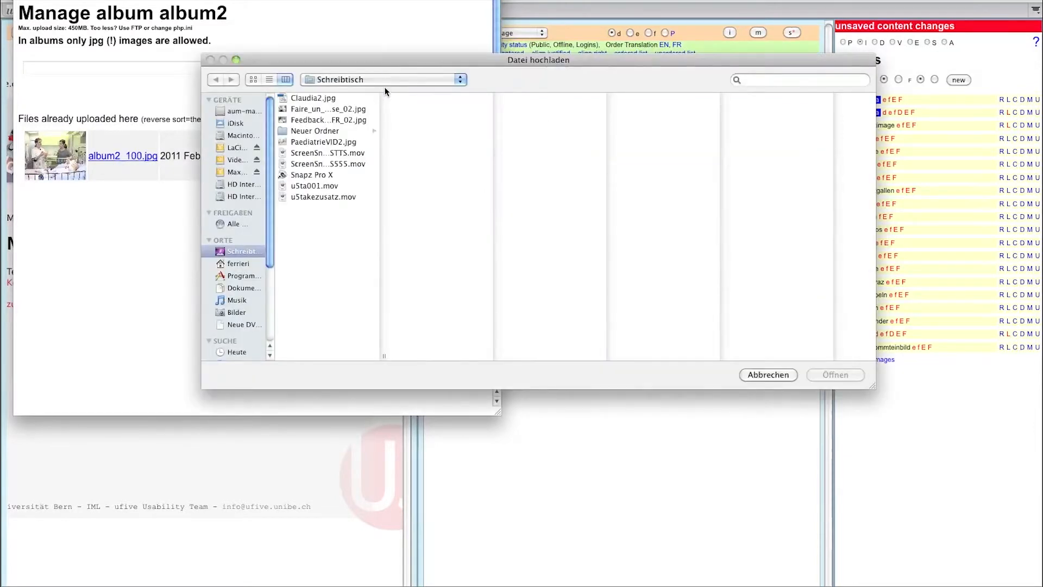
double_click(327, 121)
click(410, 67)
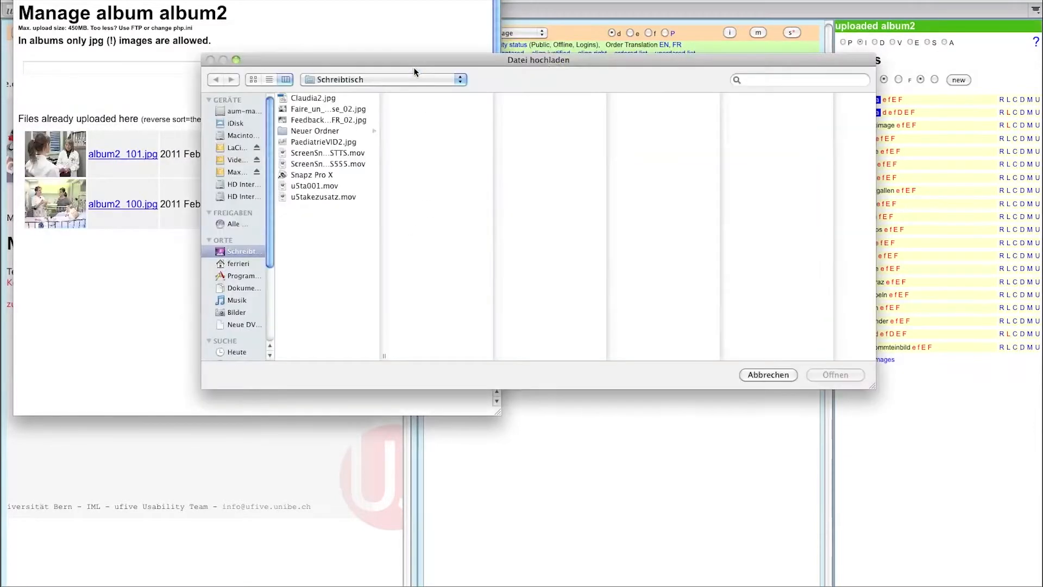
double_click(336, 110)
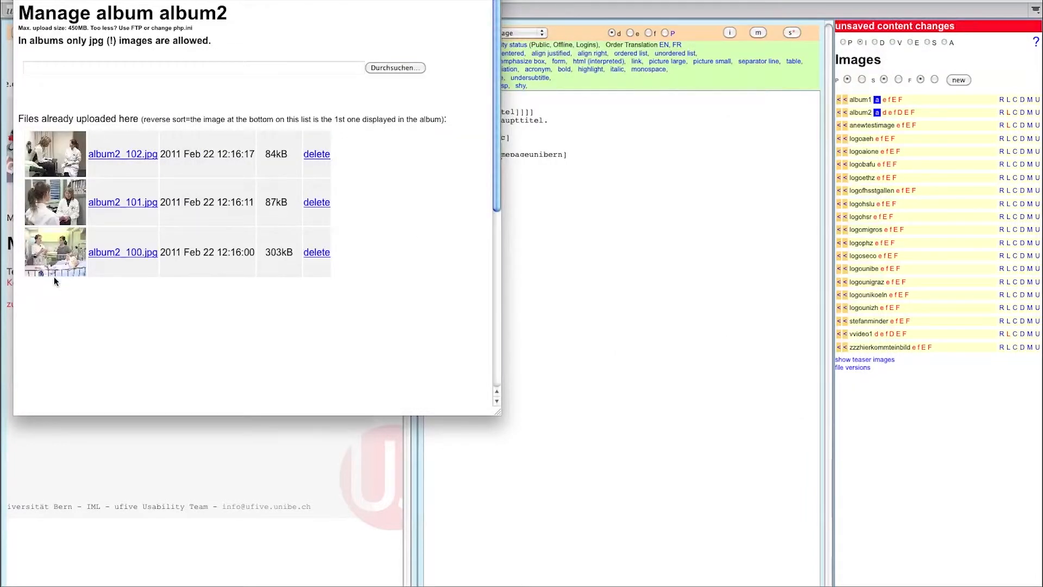
- Insert the album1 gallery tag on the empty last line of the page
key(super+w)
click(460, 181)
click(845, 100)
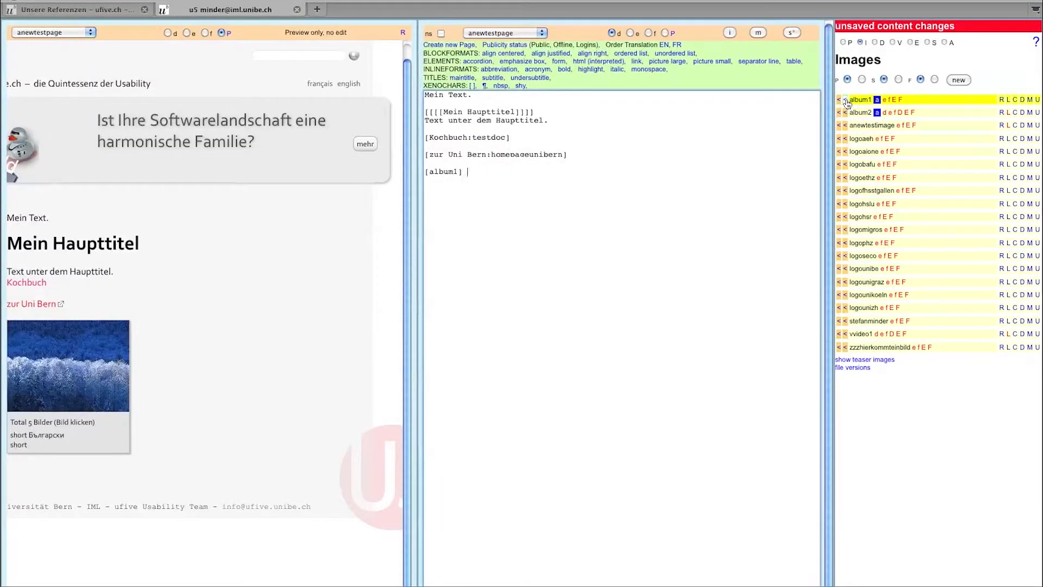
- Change the [album1] tag in the page source to [album2]
click(452, 171)
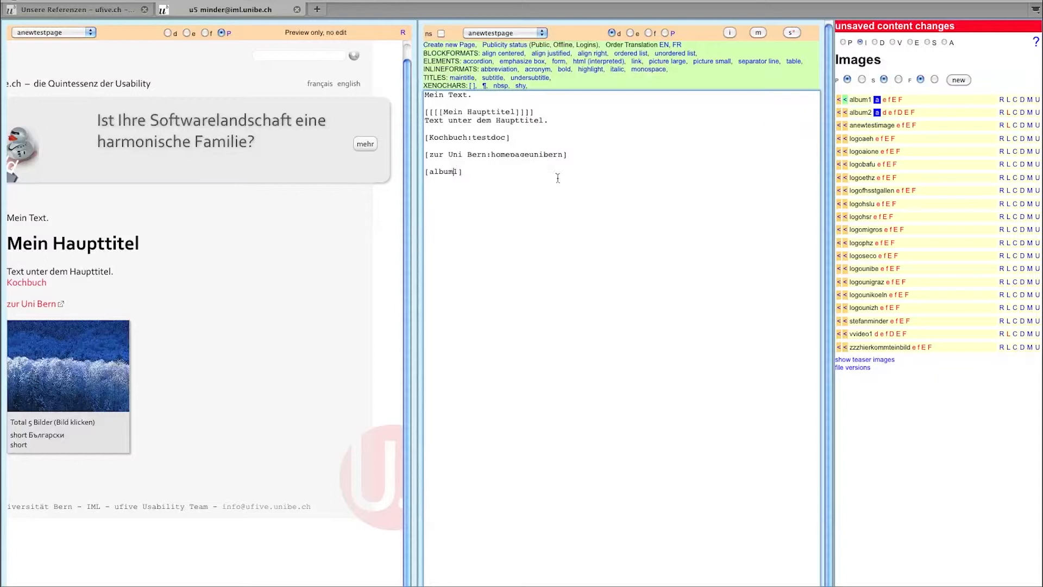
key(Delete)
text(2)
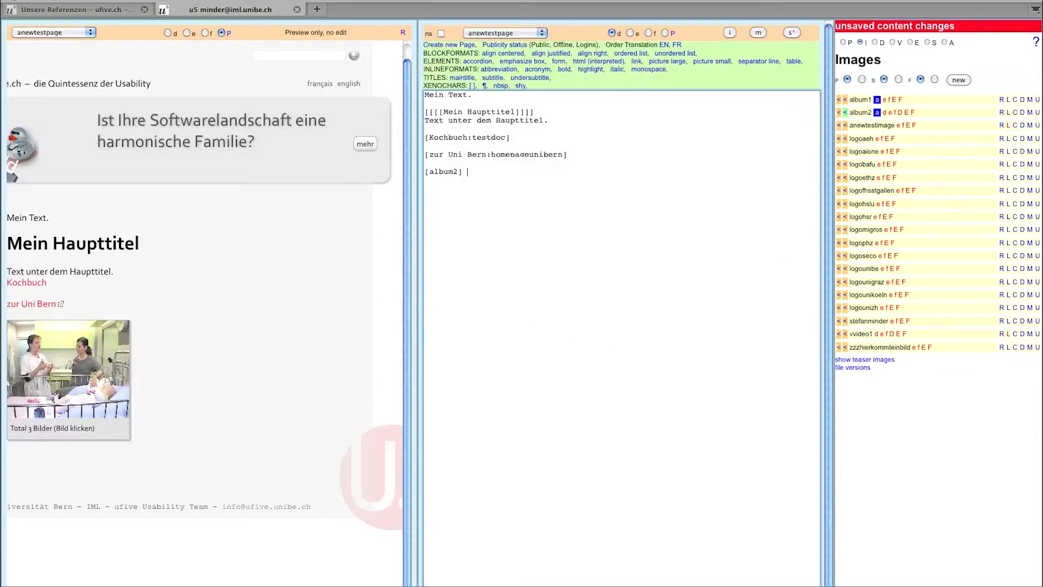
- Save album2's German alt text and long caption as 'Aufnahmen aus dem Spital'
click(1029, 113)
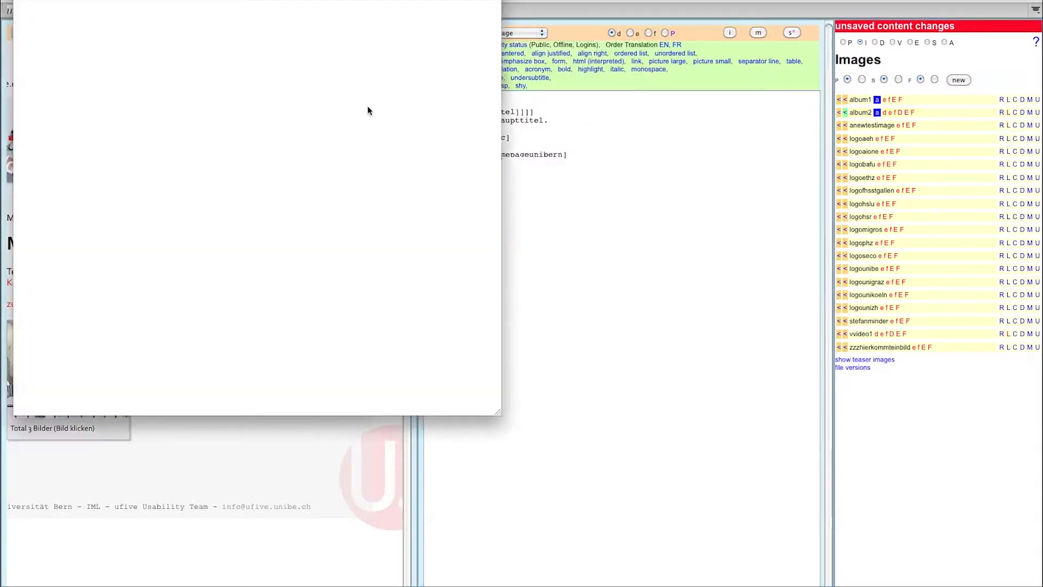
text(Aufnahmen aus dem Spital)
key(Tab)
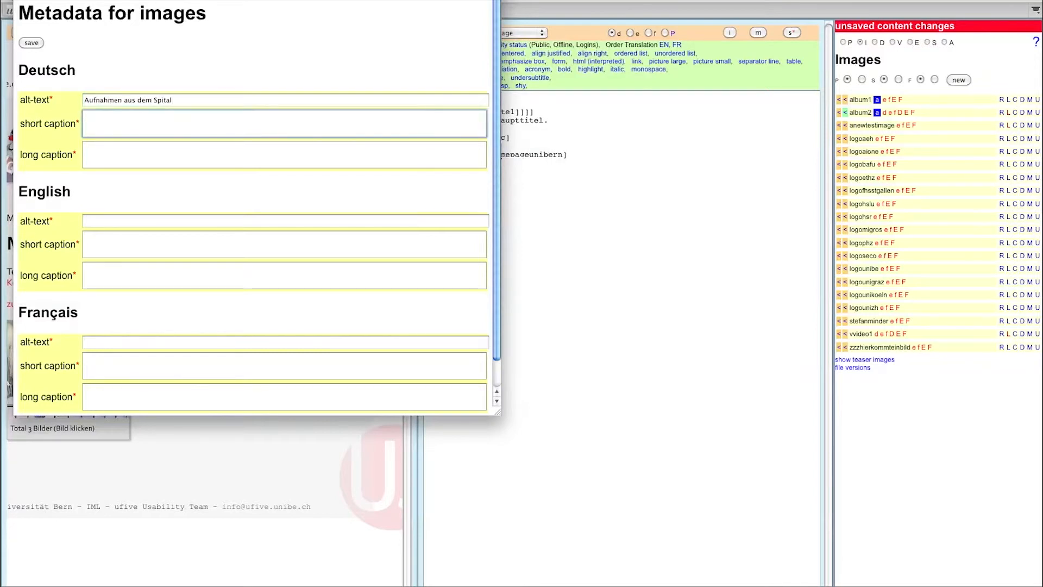
text(Aufnahmen aus dem Spital)
key(Tab)
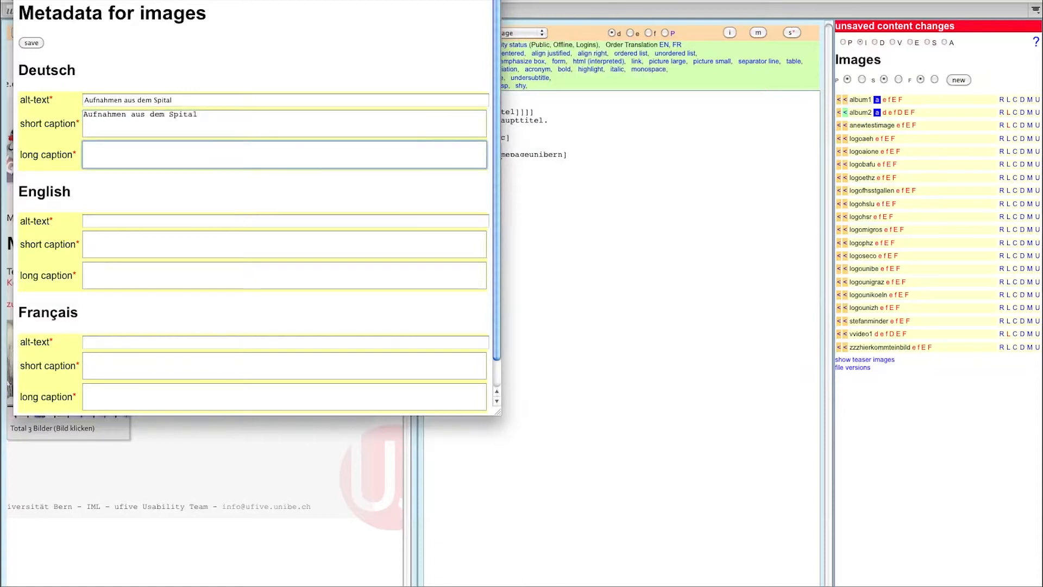
text(Aufnahmen aus dem Söi)
key(BackSpace)
key(BackSpace)
text(pital)
click(34, 42)
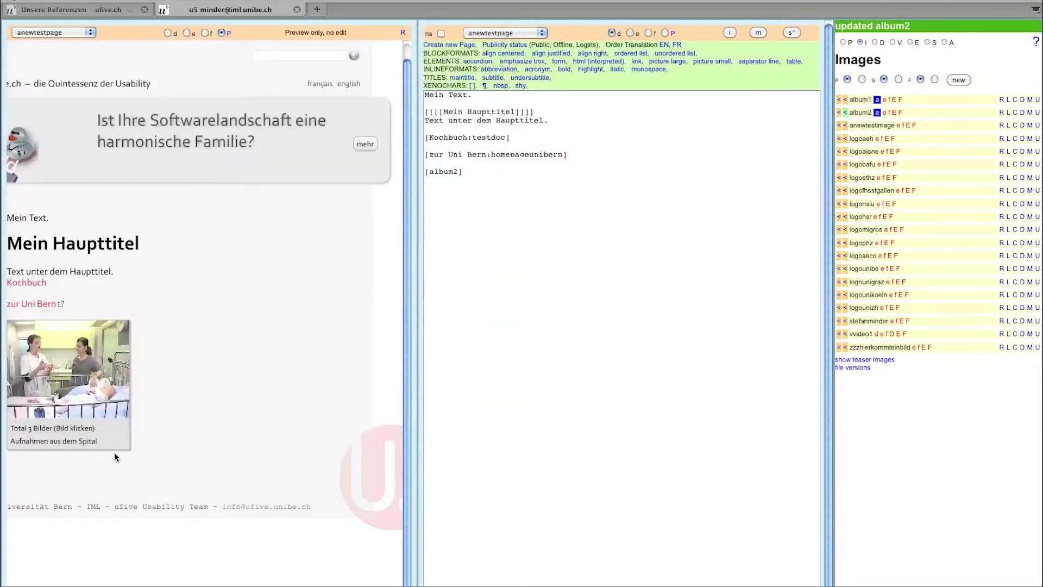
- Save anewtestpage and open its hospital photo gallery on the live website
click(794, 32)
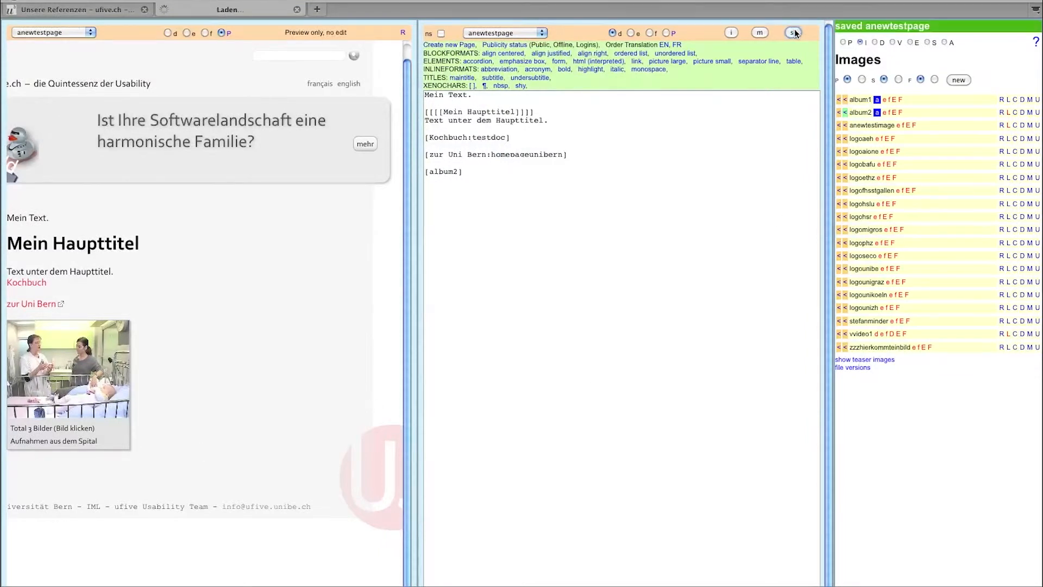
click(673, 34)
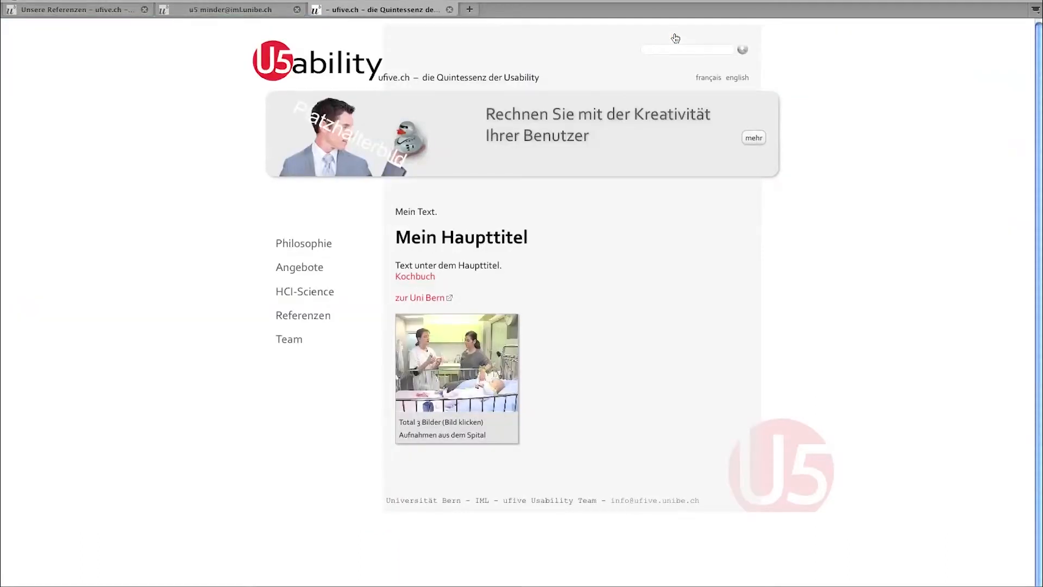
click(455, 354)
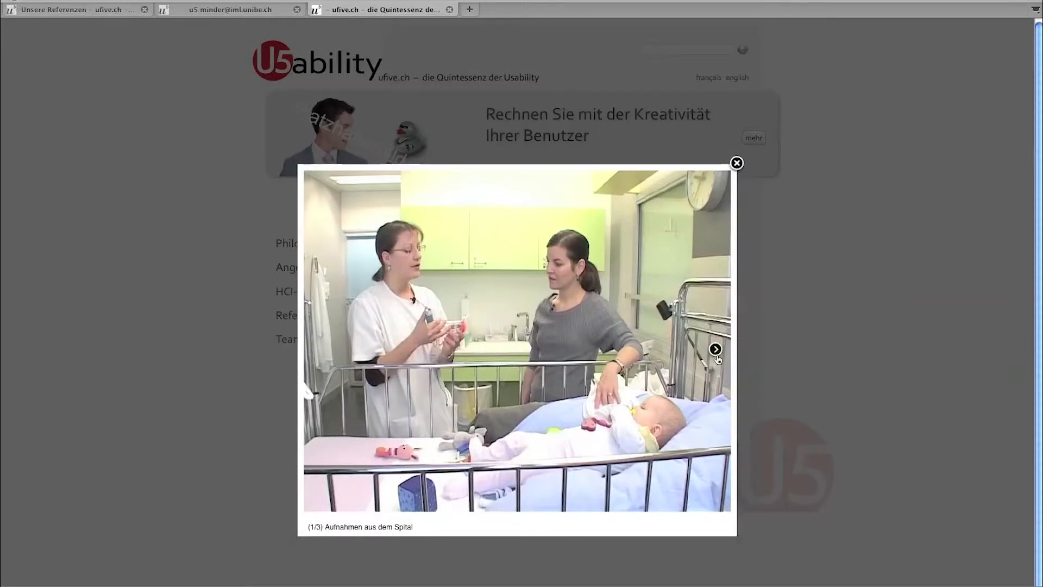
- Cycle through the gallery photos, then close the lightbox and the live site tab
click(716, 351)
click(716, 351)
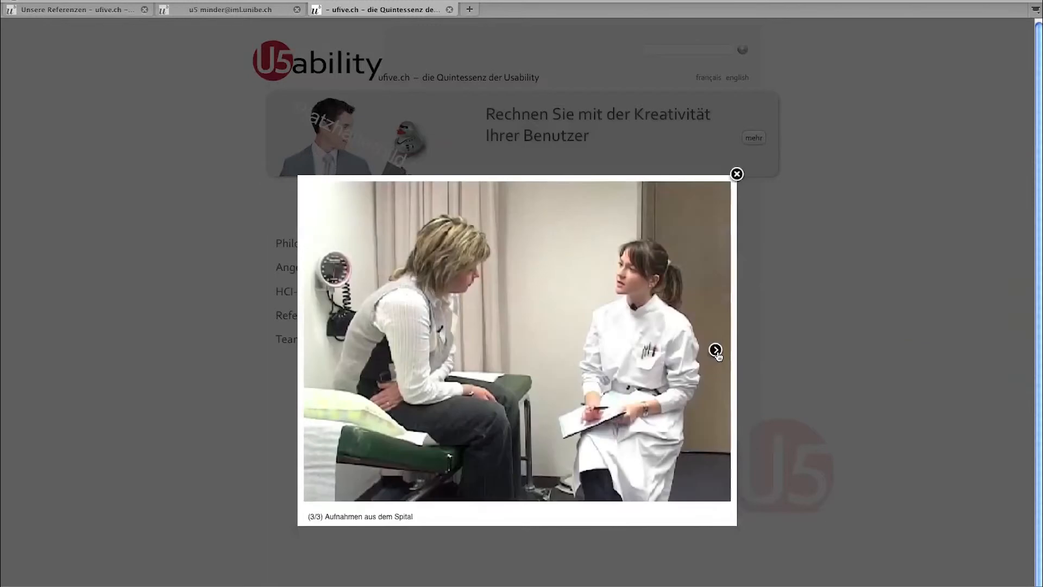
click(716, 351)
click(716, 350)
click(716, 351)
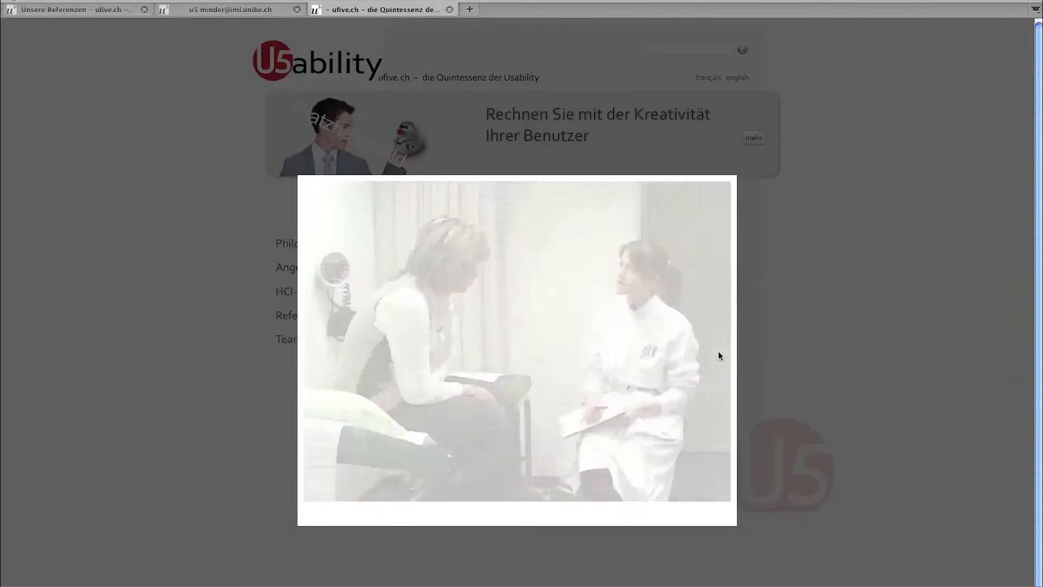
click(736, 175)
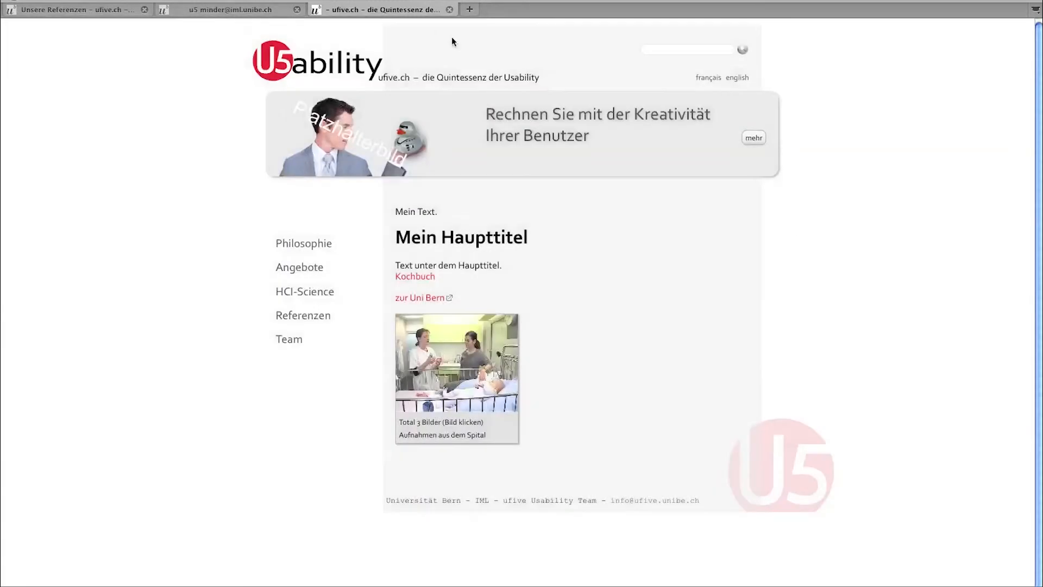
click(450, 9)
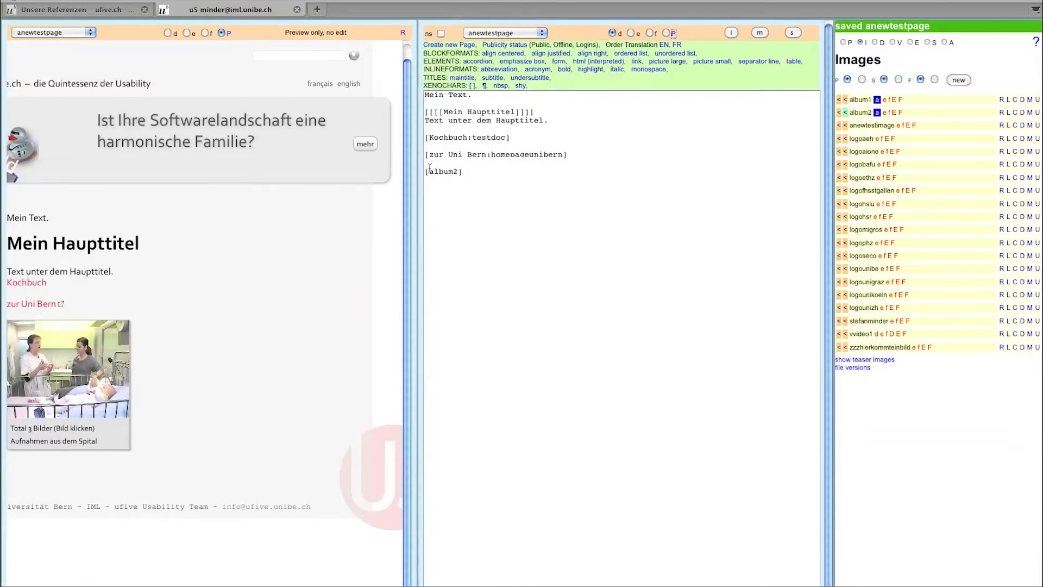
- Add '::' to the album tag for the larger gallery layout and save the page
text(:)
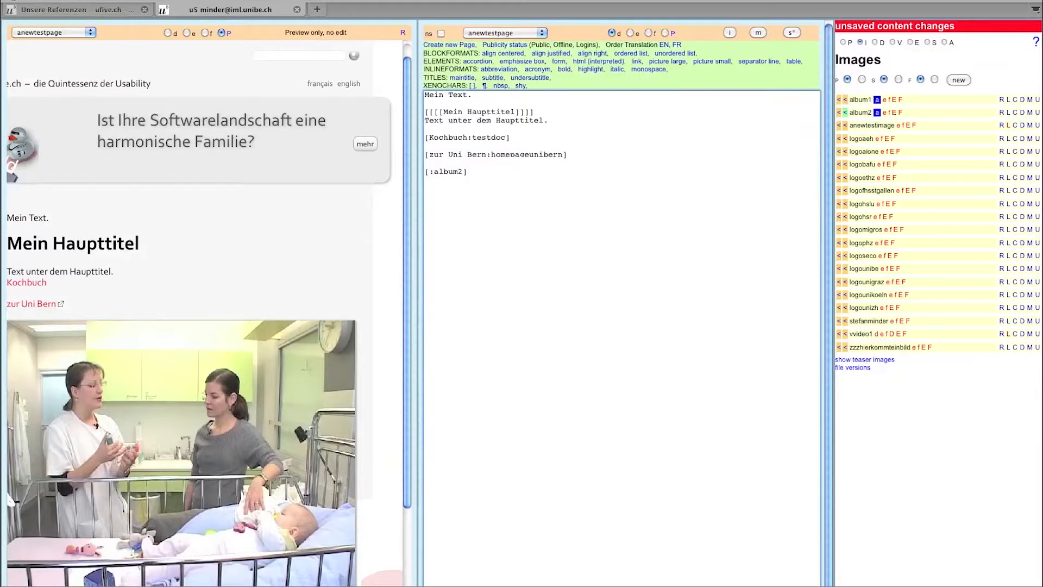
text(:)
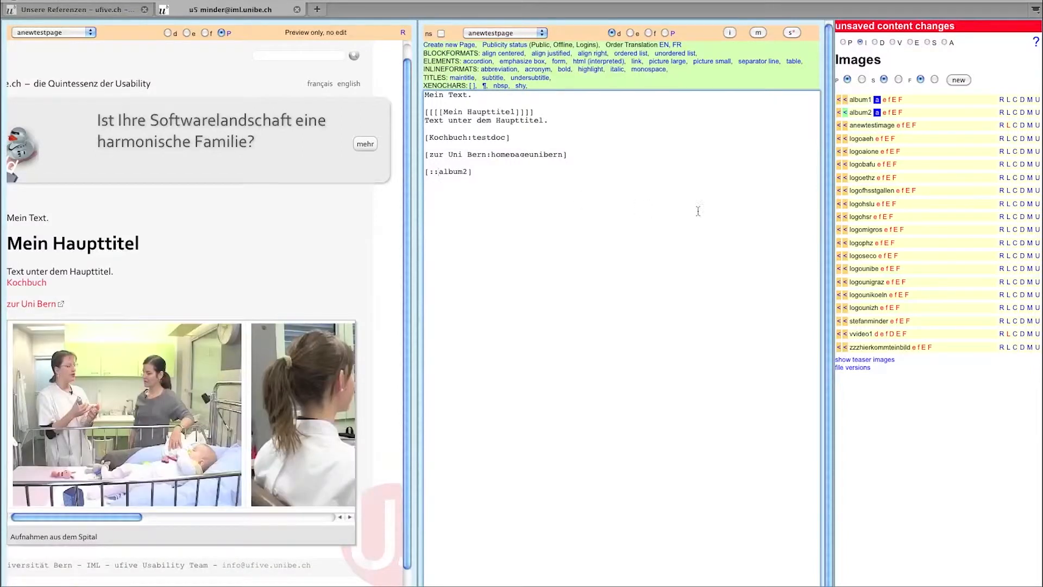
click(792, 34)
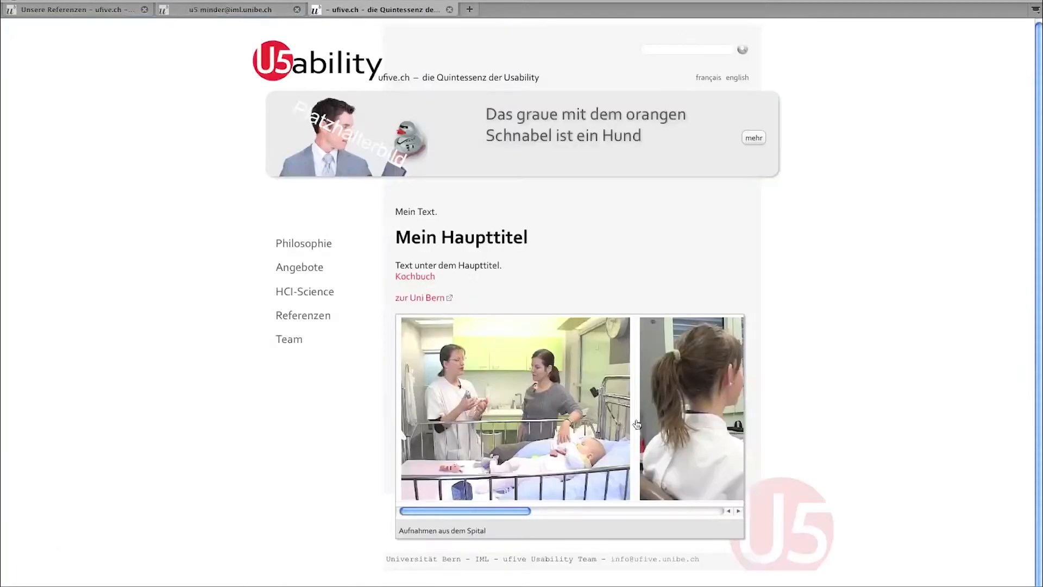
drag(506, 508, 705, 539)
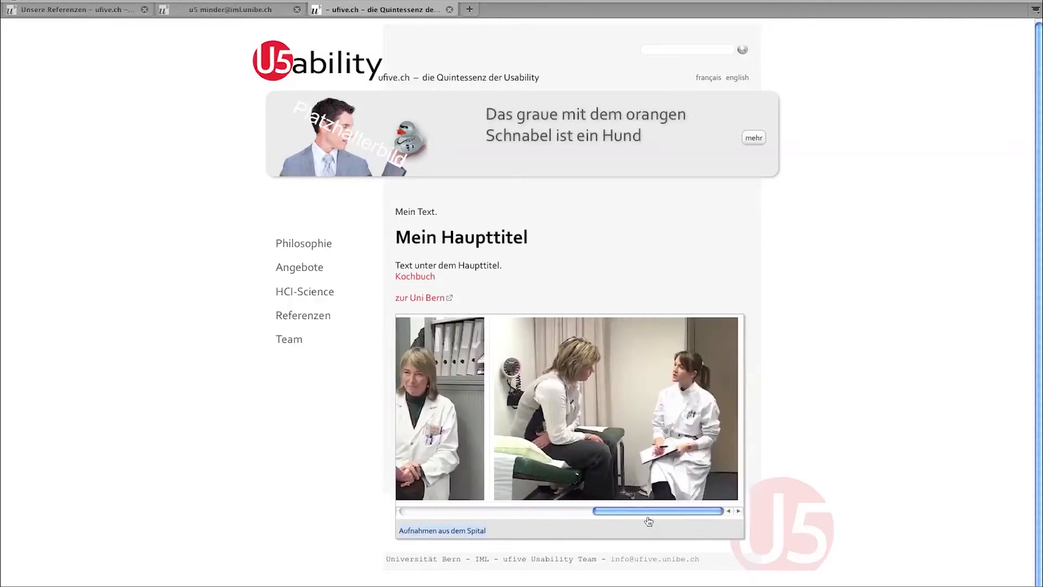
drag(643, 515, 456, 497)
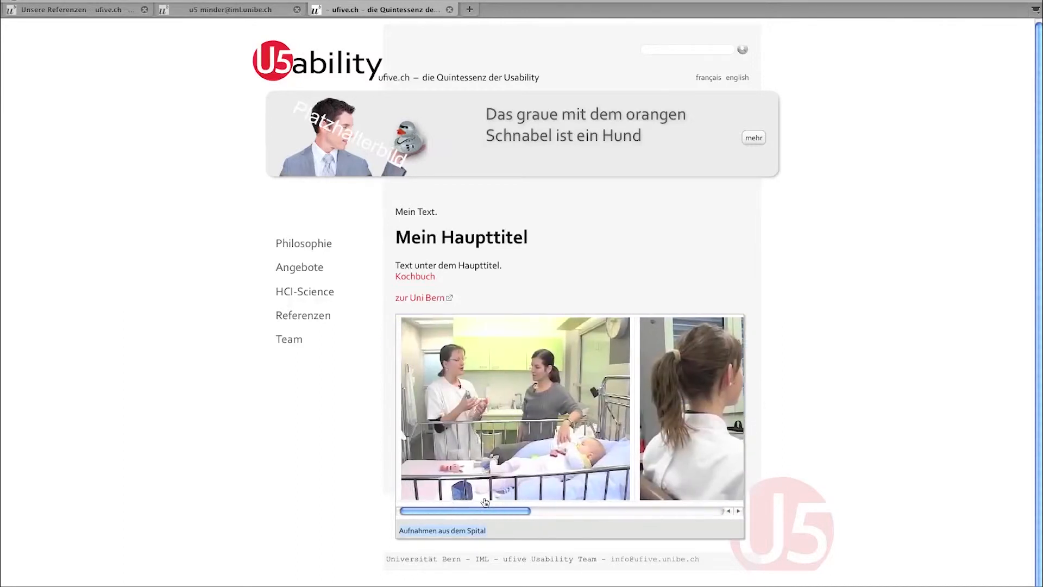
- Browse the enlarged gallery photos, then close the viewer and the published-site tab
click(684, 417)
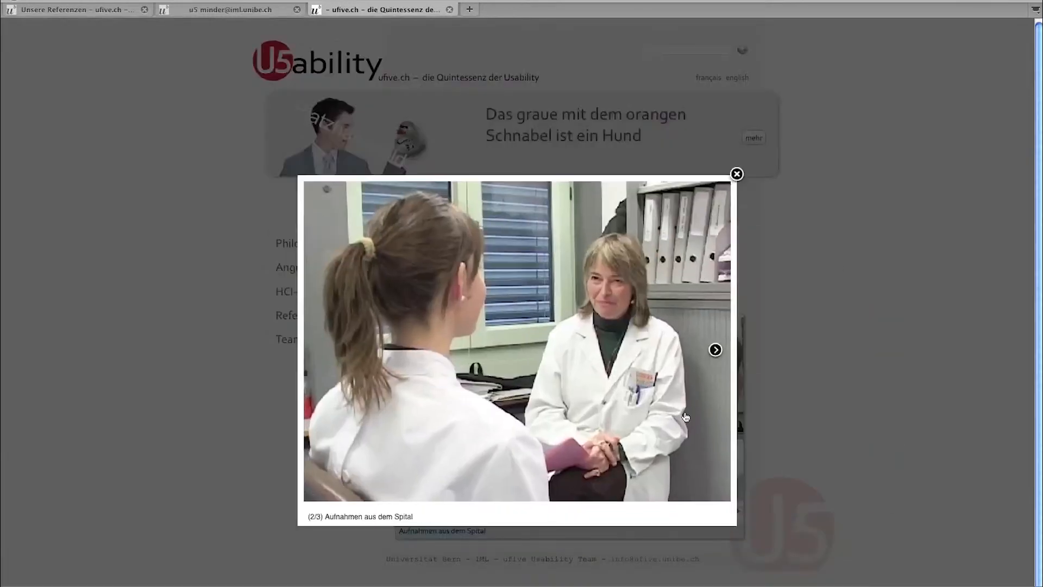
click(714, 349)
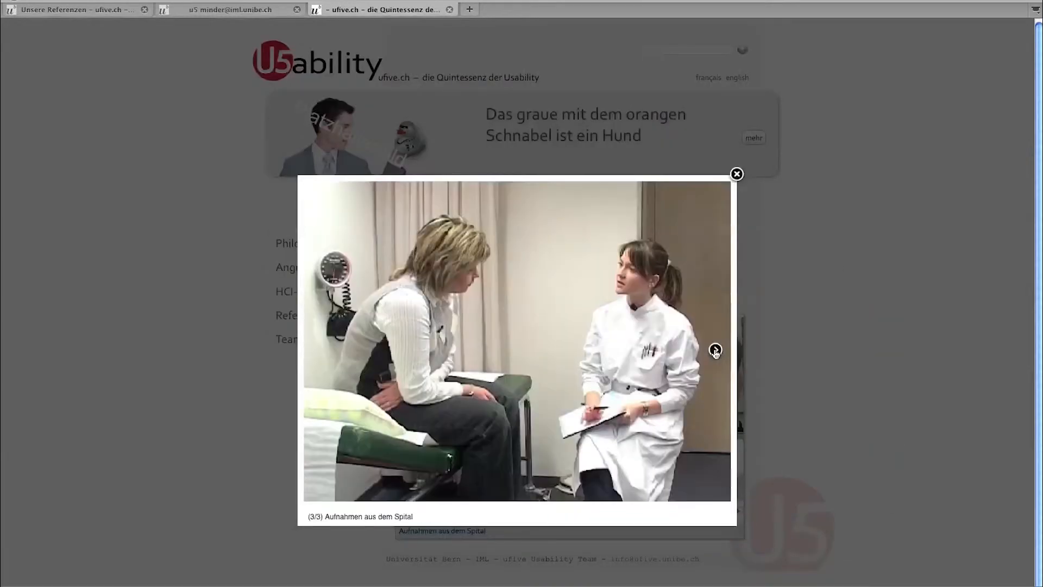
click(714, 352)
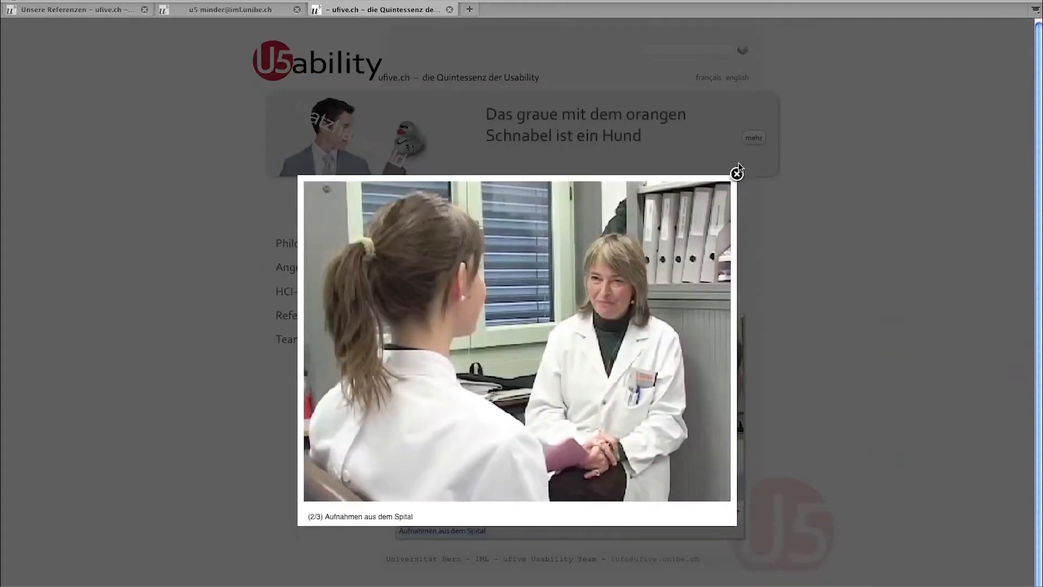
click(736, 174)
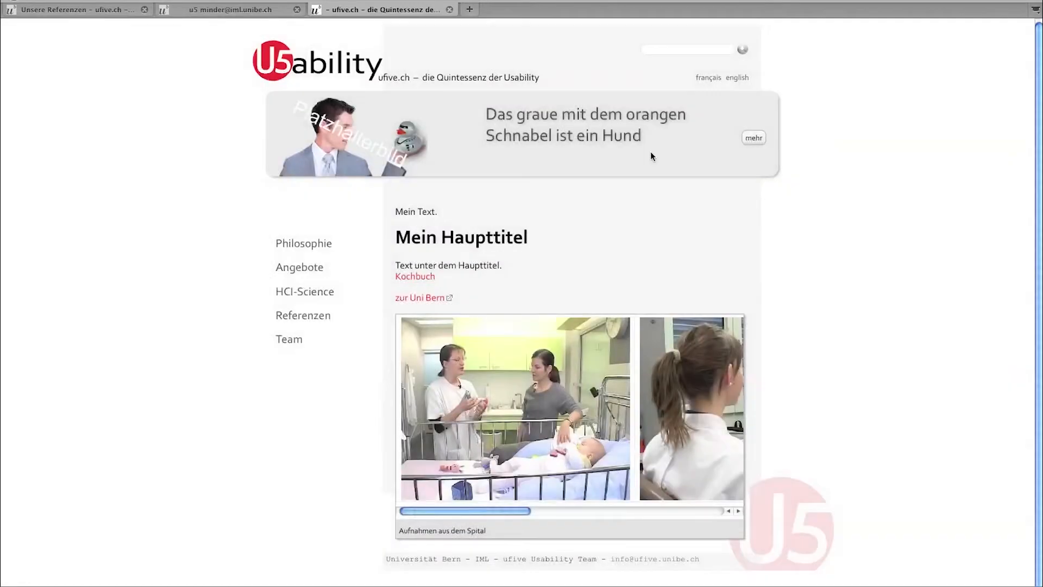
click(449, 10)
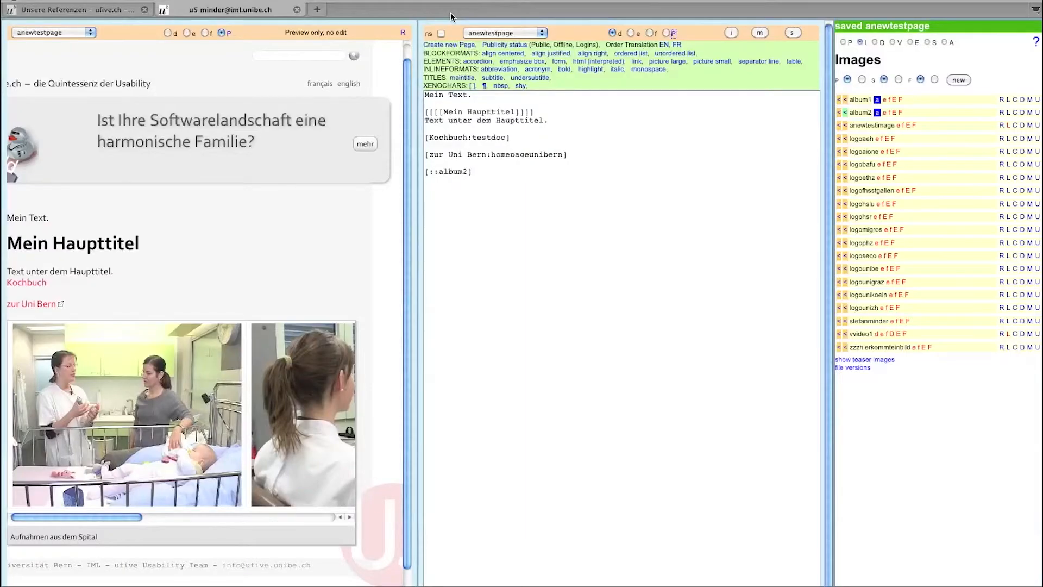
- Select all of anewtestpage's source text and delete it
click(530, 194)
key(super+a)
key(BackSpace)
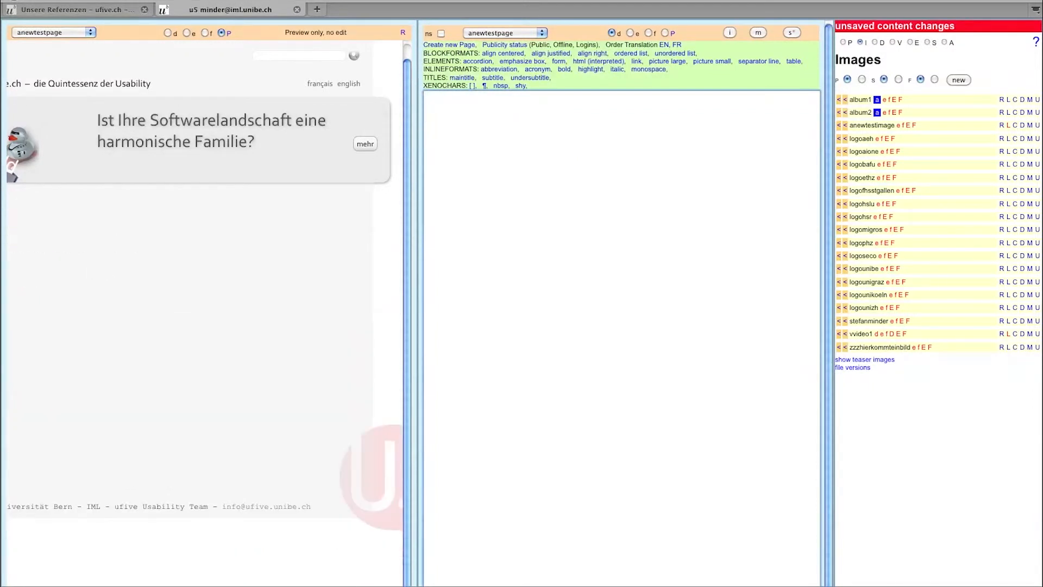
- Insert main title, subtitle and undersubtitle placeholders into the page source
click(462, 78)
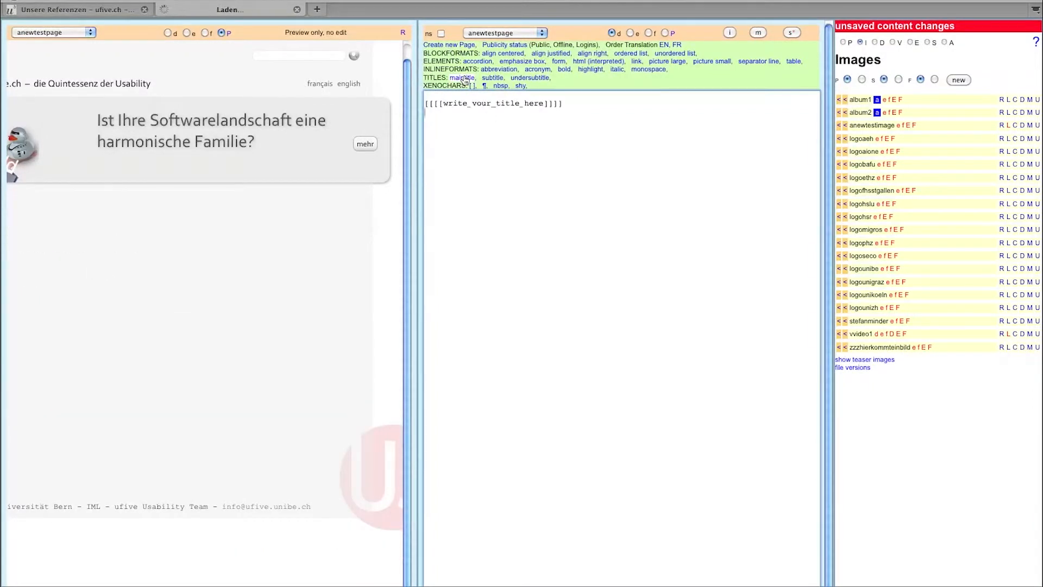
click(492, 78)
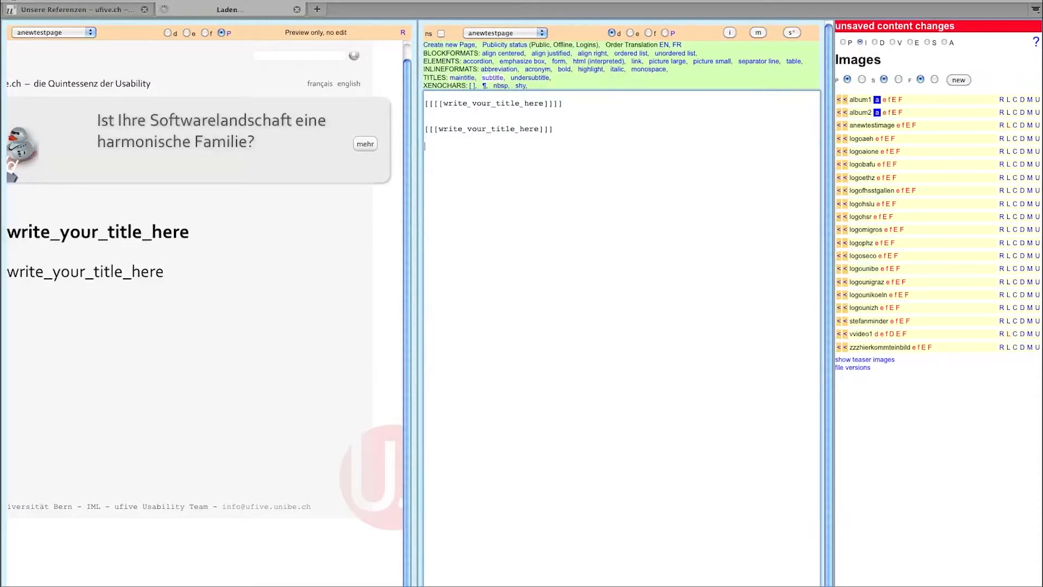
click(539, 78)
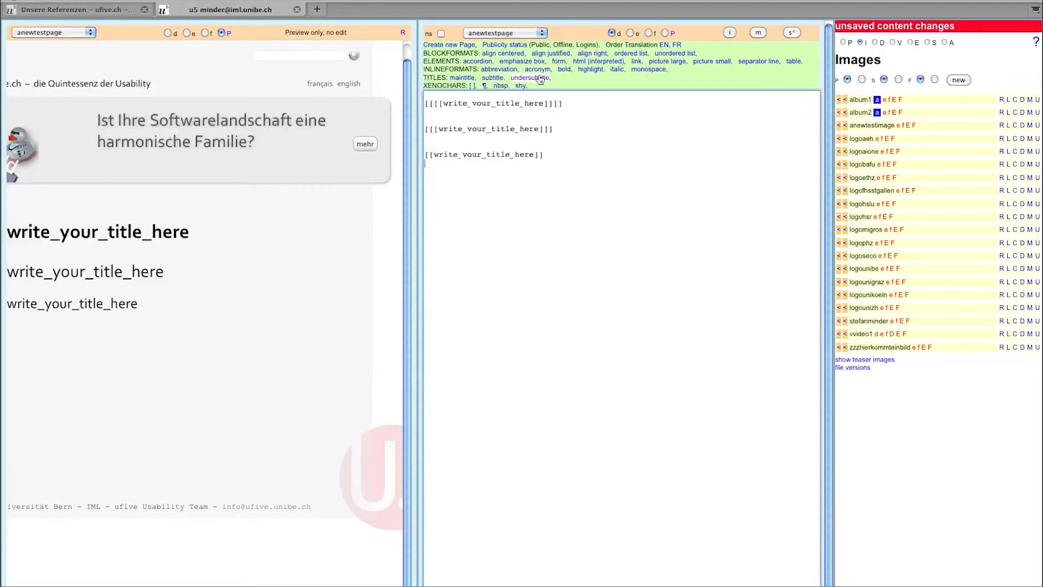
- Fill the headings with 'Mein Haupttitel', 'Mein Untertitel', 'Mein Unteruntertitel', then add 'Ein bisschen Text.'
drag(445, 102, 425, 103)
click(452, 102)
double_click(543, 103)
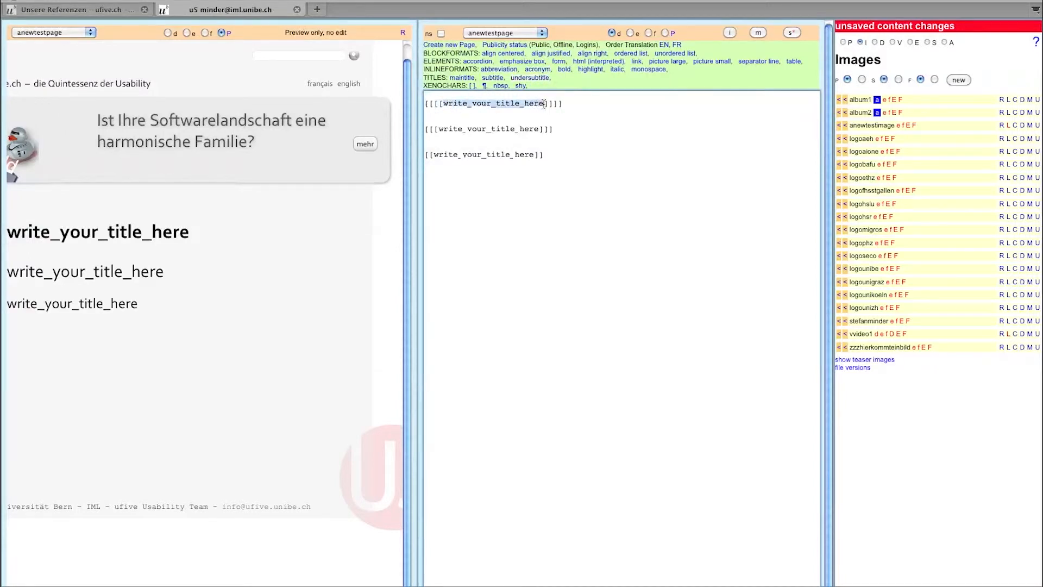
text(Mein Hauptt)
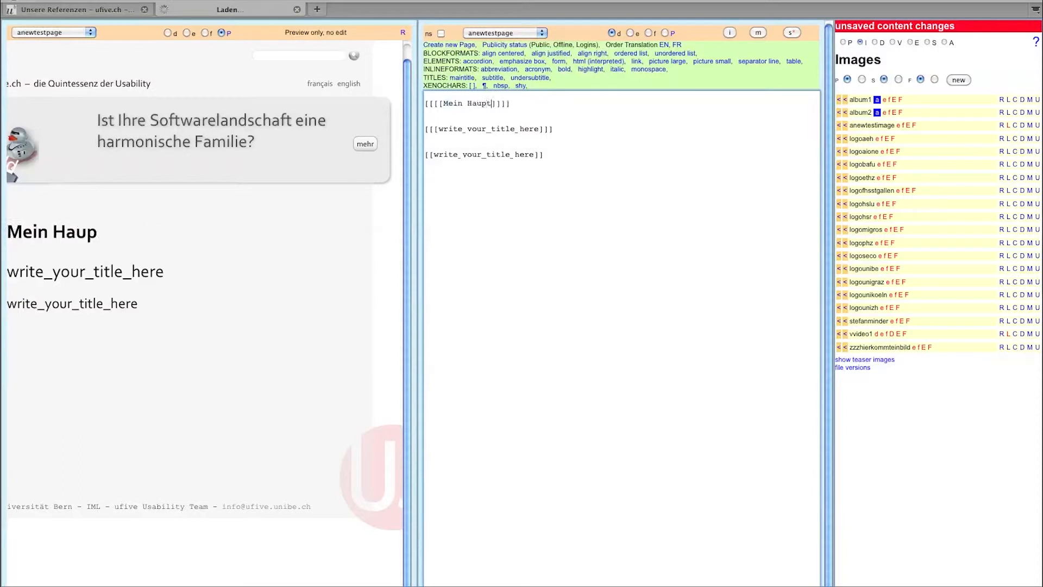
text(itel)
drag(439, 129, 538, 129)
text(Mein Untertitel)
double_click(489, 154)
text(Mein Unteruntertitel]]  )
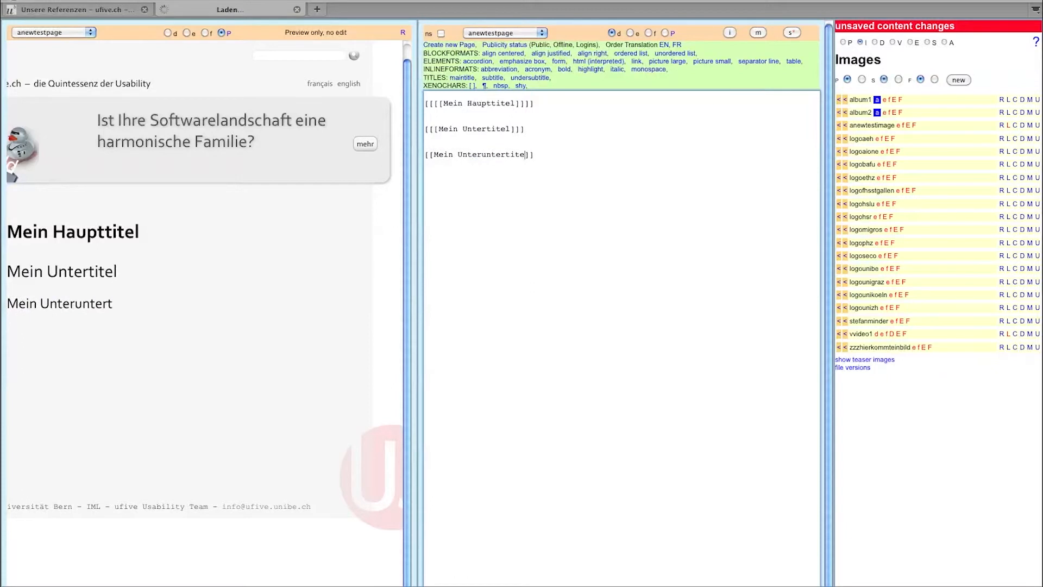
text(Ein bisschen Text.)
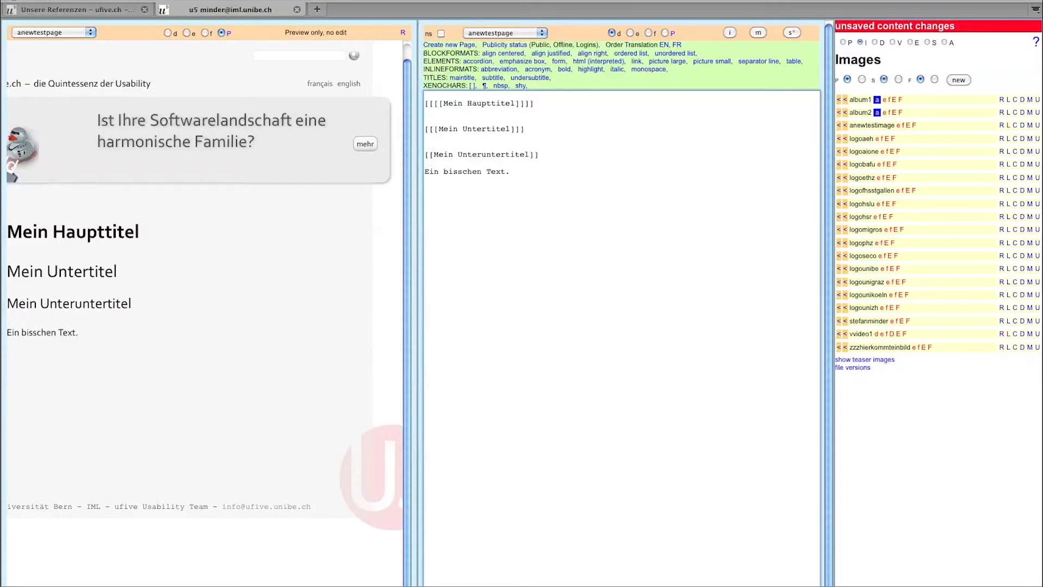
- Insert an LMS abbreviation into the page body text
click(512, 70)
text(LMS[/ab)
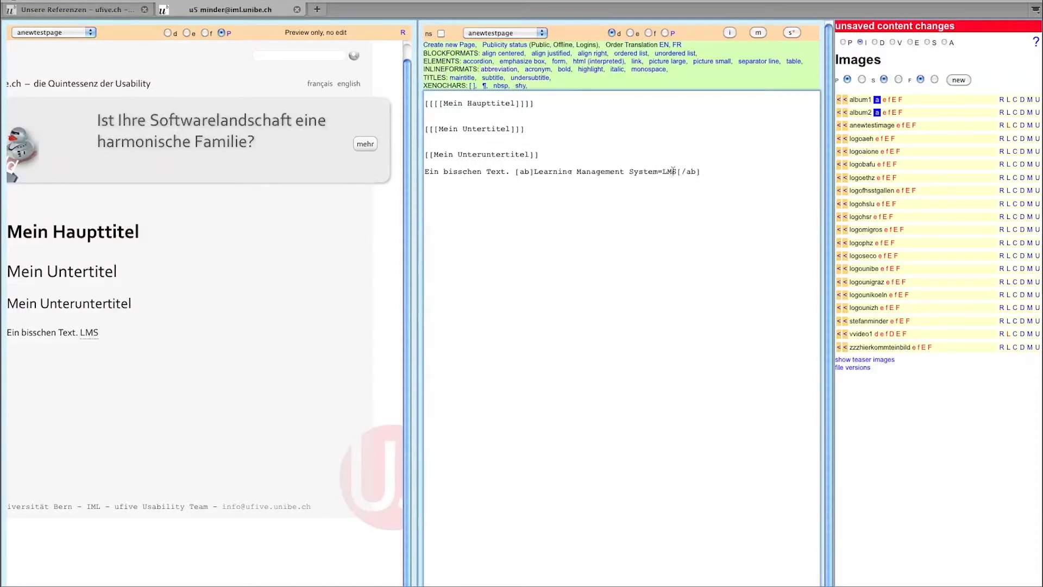
drag(515, 171, 534, 172)
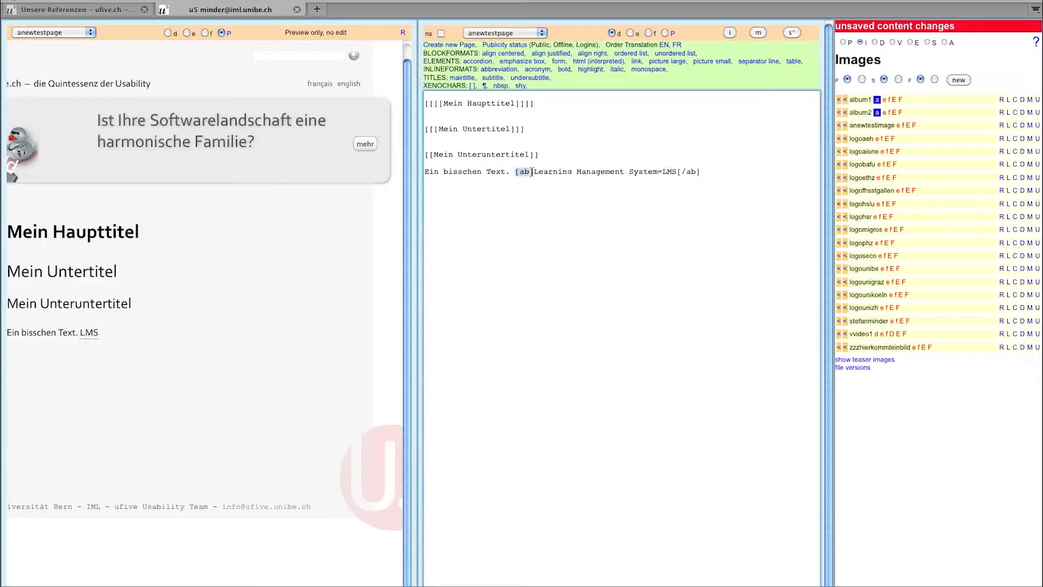
drag(690, 169, 701, 173)
click(701, 172)
- Complete the sentence 'In den heutigen LMS sind Foren standard.' and insert a ROM acronym
click(512, 172)
text(In den heutigen)
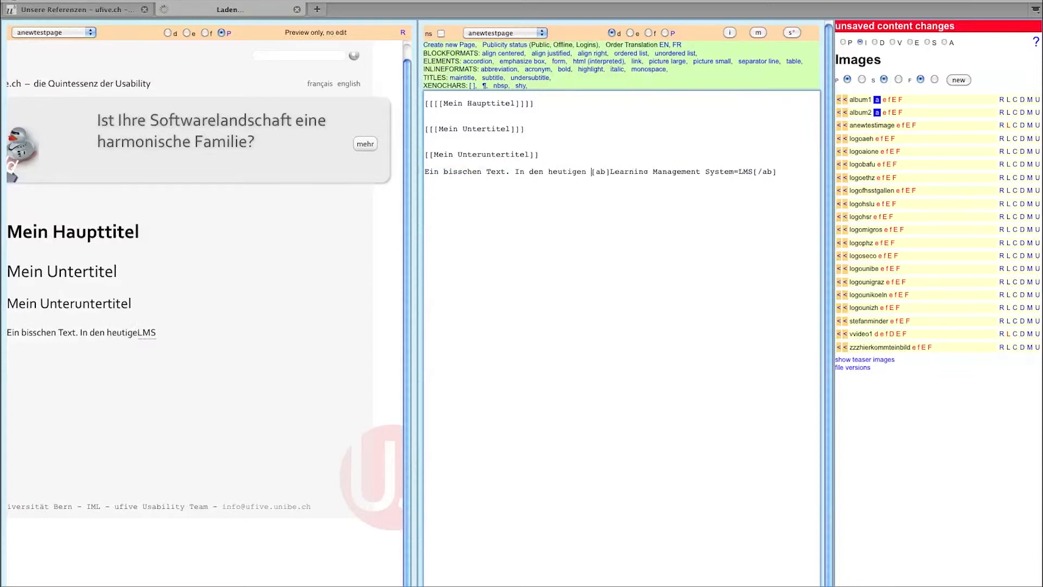
key(End)
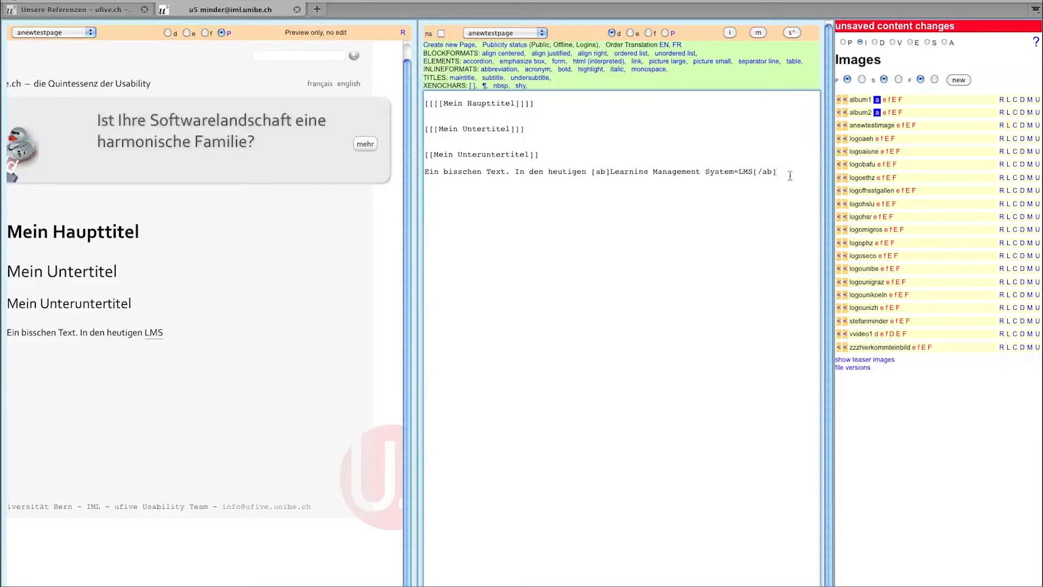
text(sind Foren standard.)
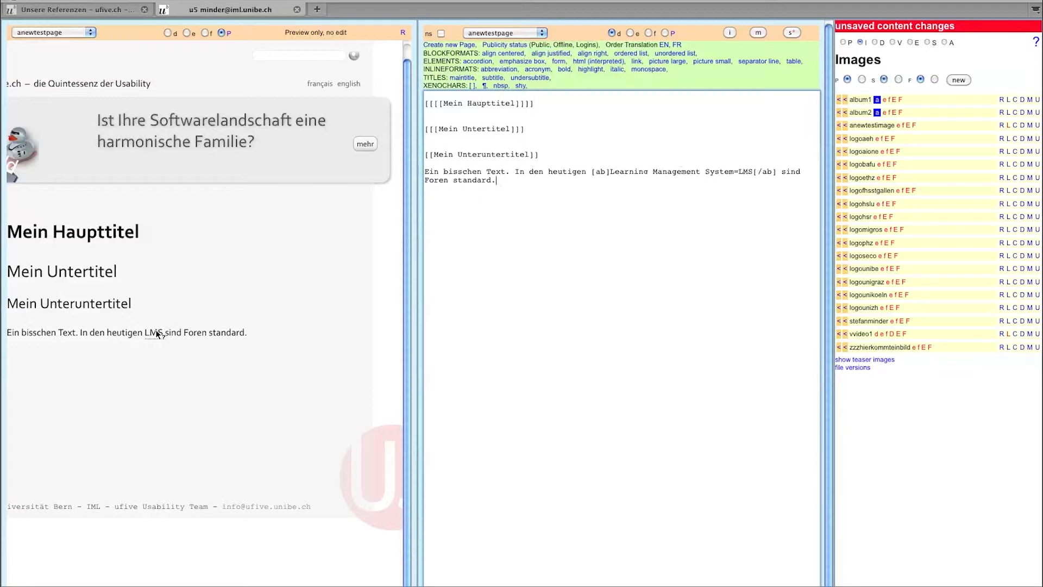
mouse_move(157, 333)
click(546, 72)
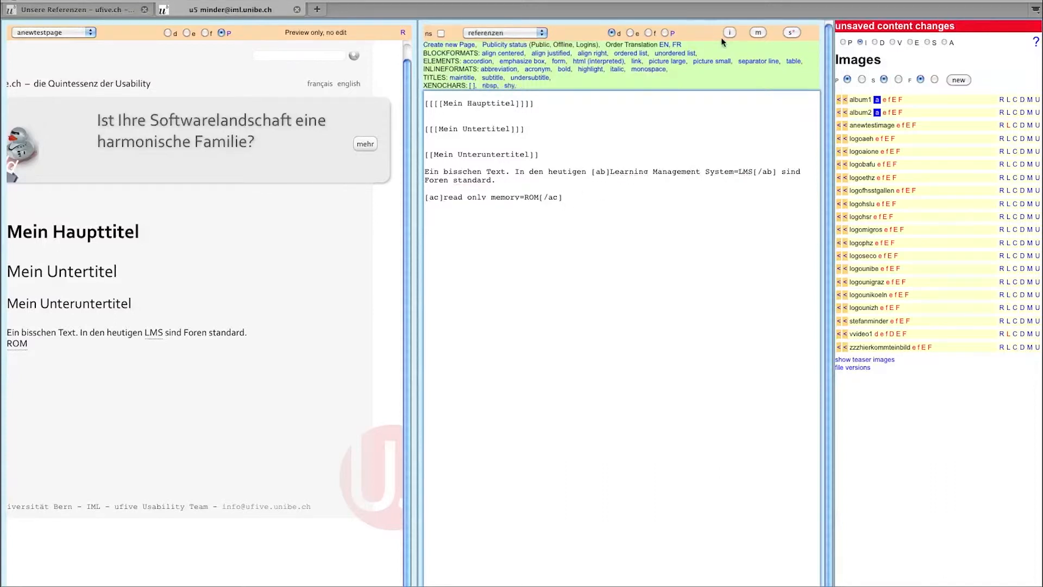
- Open the page's publicity settings, leaving the publicity status unchanged
click(516, 46)
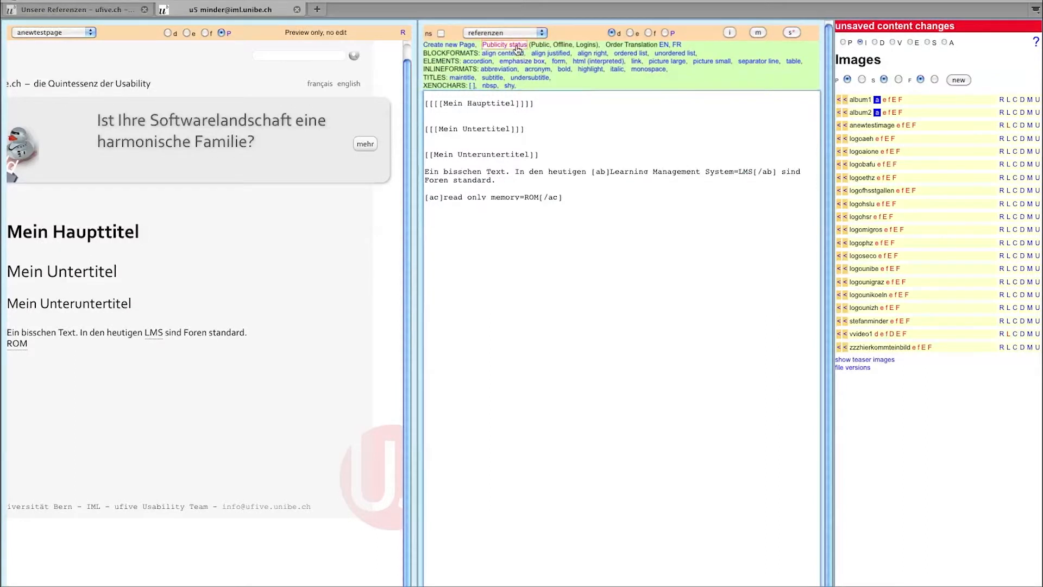
click(641, 53)
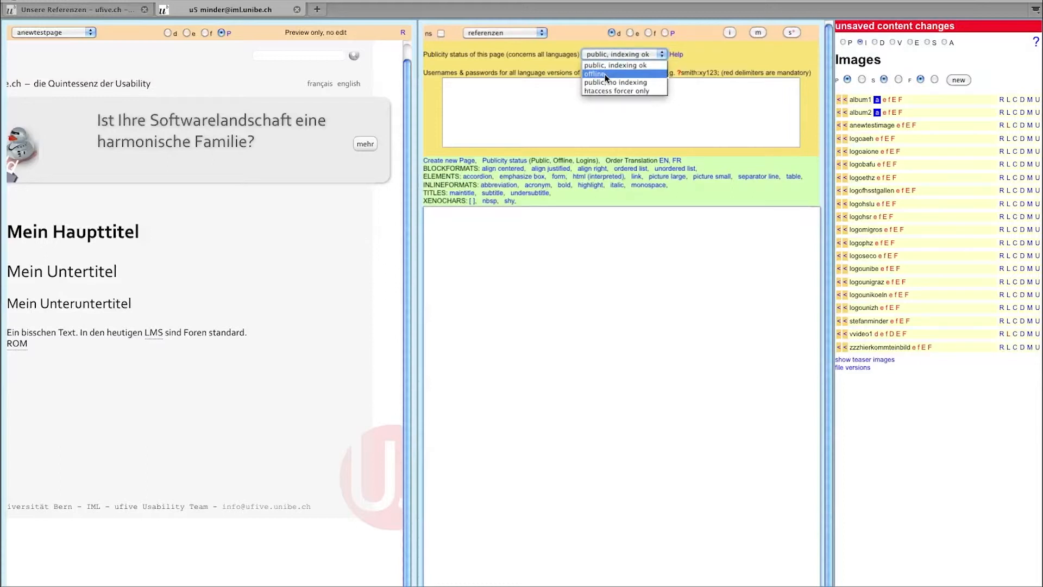
click(719, 53)
- Enter two username:password login lines in the passwords box, then close the settings
click(607, 95)
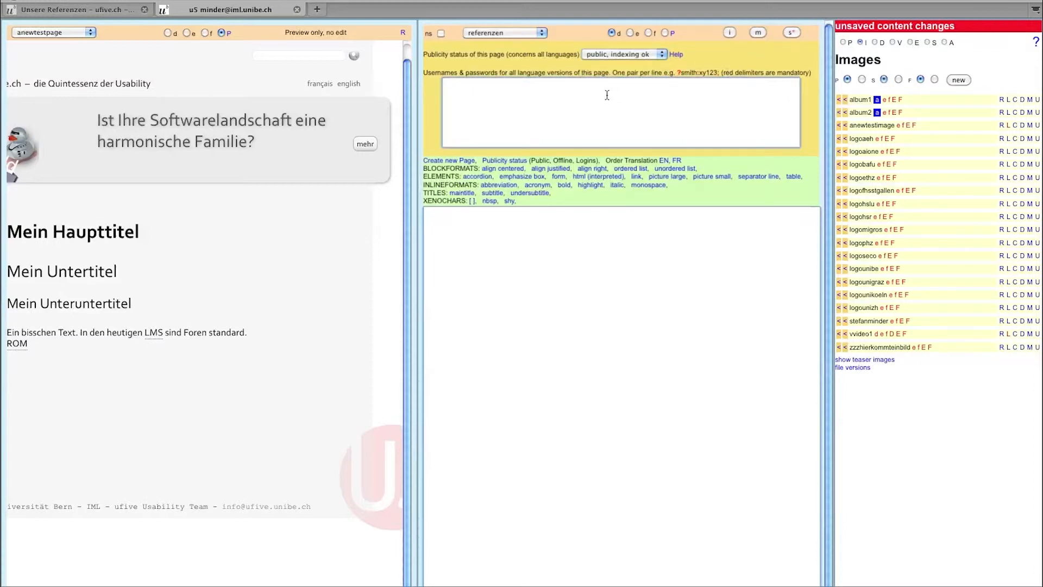
text(?peter:1234;)
key(Return)
text(?hans:letmein)
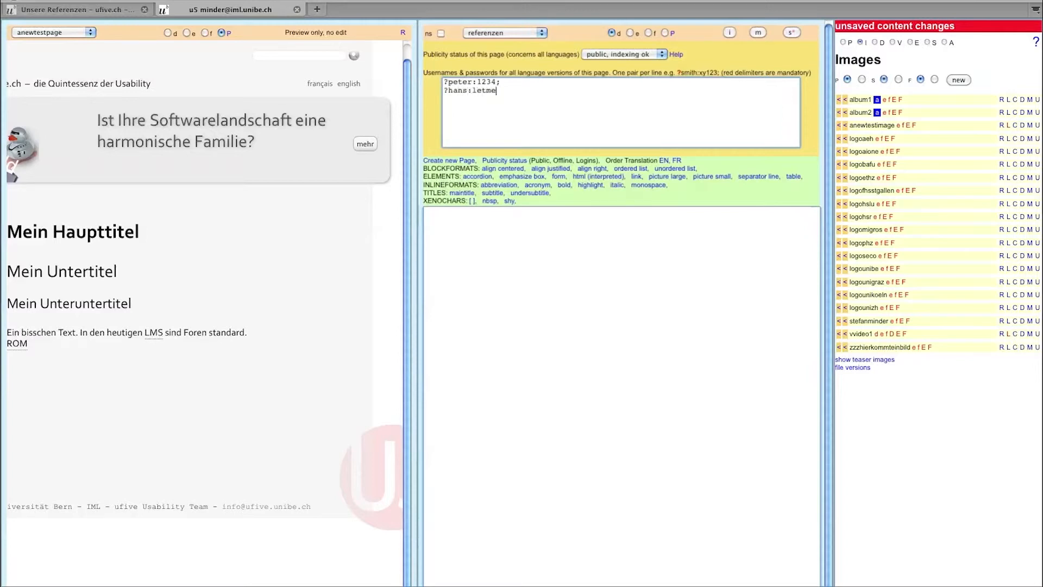
drag(445, 92, 448, 92)
click(467, 93)
drag(511, 92, 505, 91)
click(501, 164)
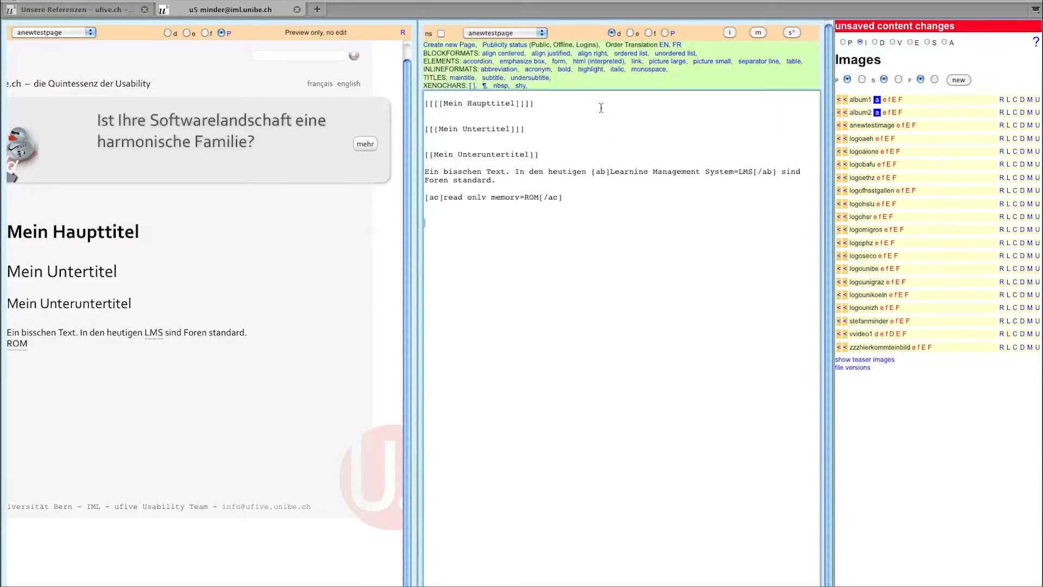
- Insert the ready-made contact form, then inspect its name_mandatory field and recipient e-mail address
click(561, 63)
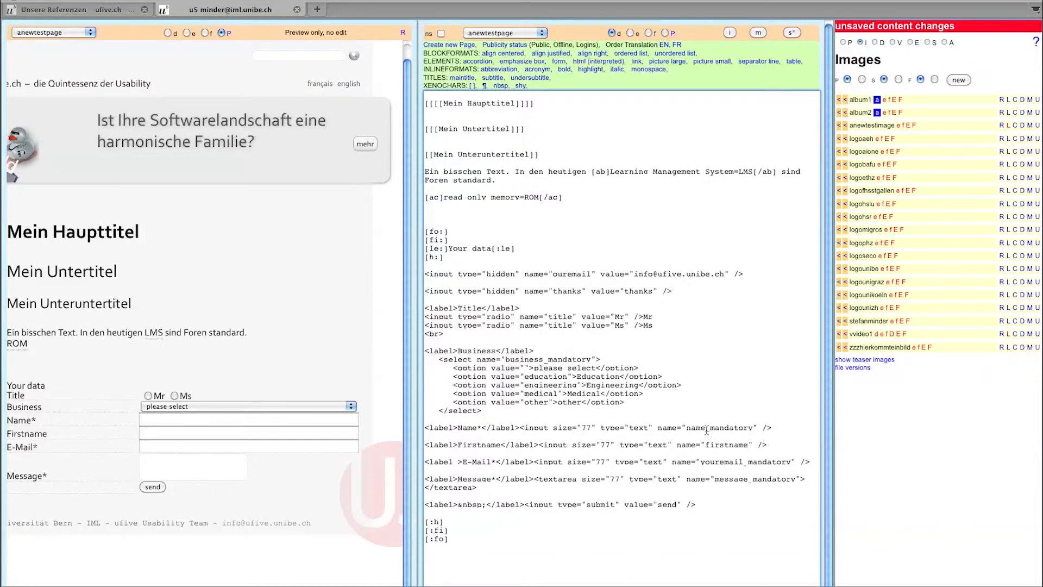
drag(704, 430, 686, 430)
drag(707, 428, 751, 428)
click(481, 427)
drag(634, 274, 725, 273)
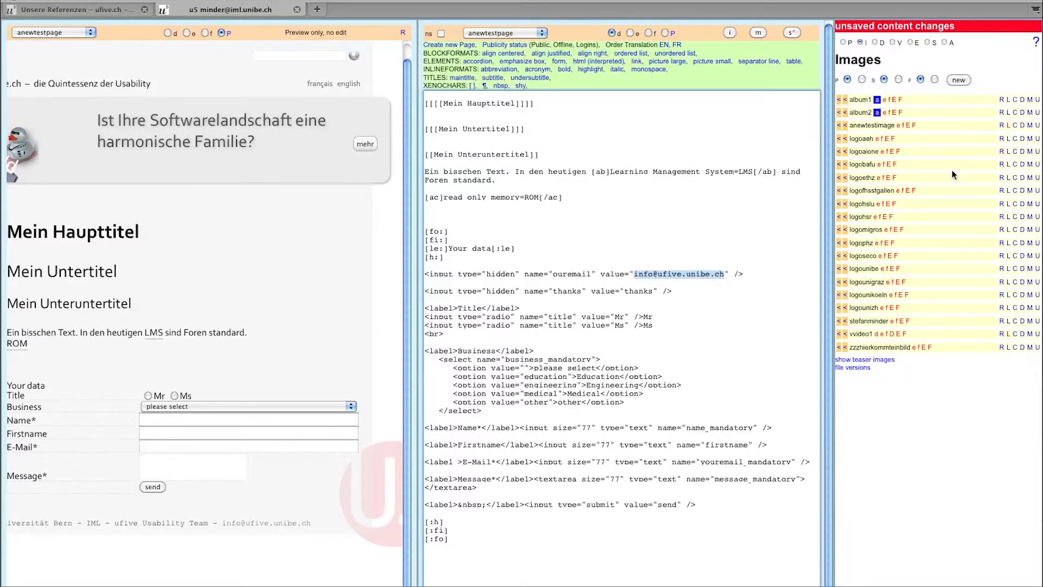
- Show the special functions, view received form data, and review then close the title fixum window
click(927, 42)
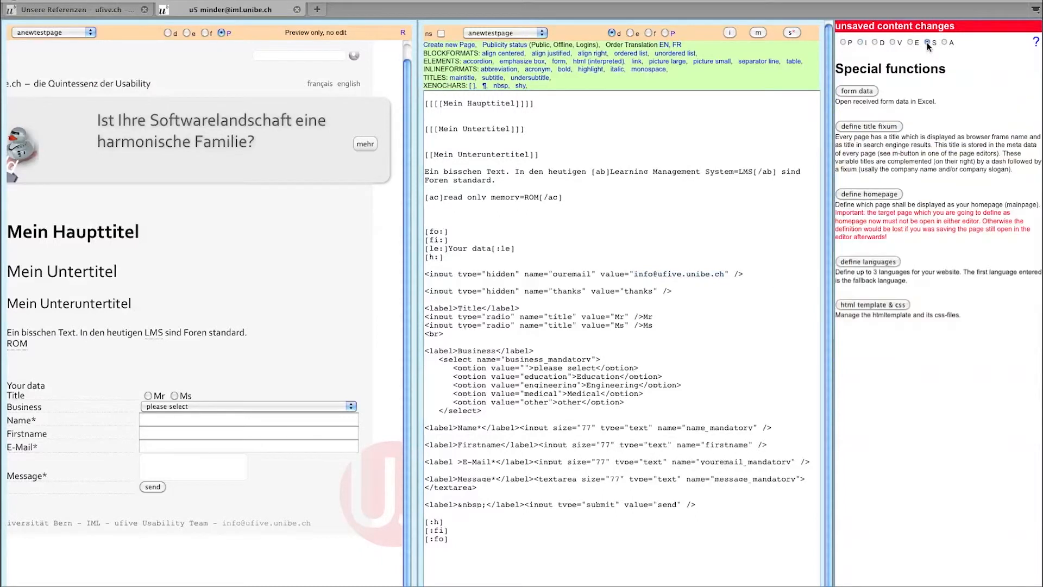
click(866, 93)
click(895, 129)
drag(439, 0, 504, 81)
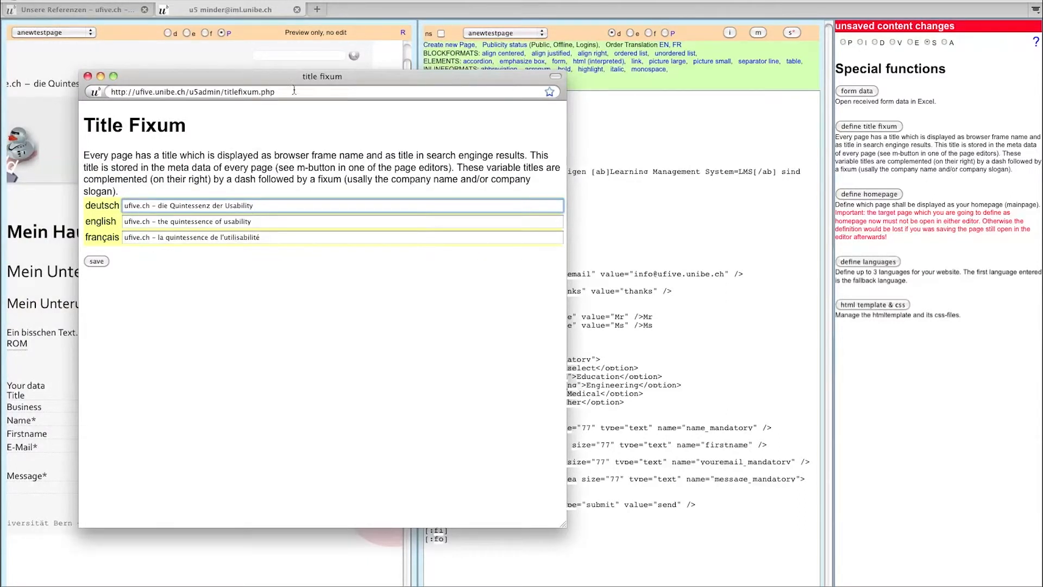
click(88, 76)
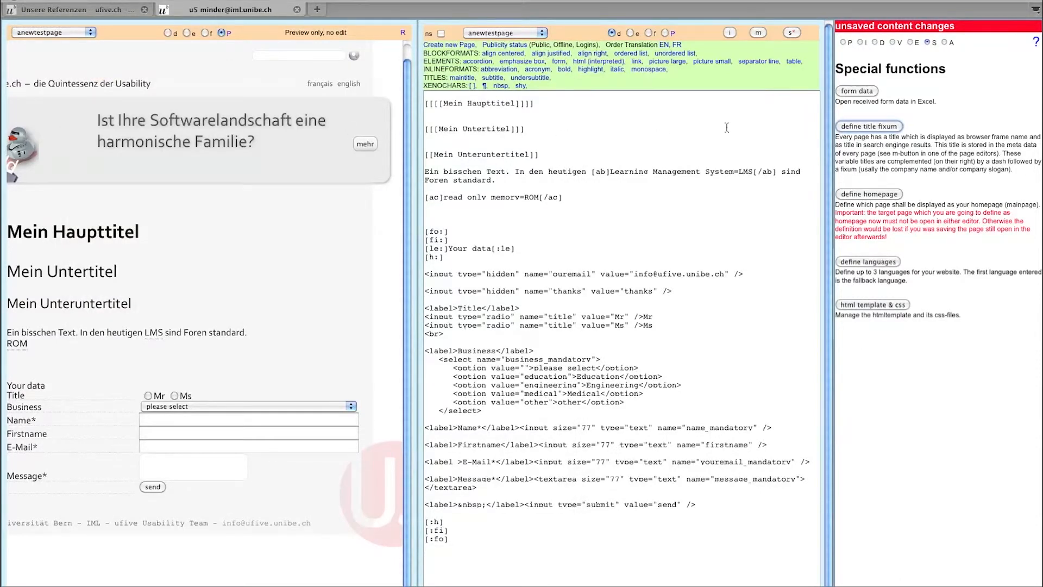
- Change anewtestpage's title to 'Meine Testseite', save it, and confirm the new title in the live preview
click(758, 33)
click(557, 100)
text(Meine Testseite)
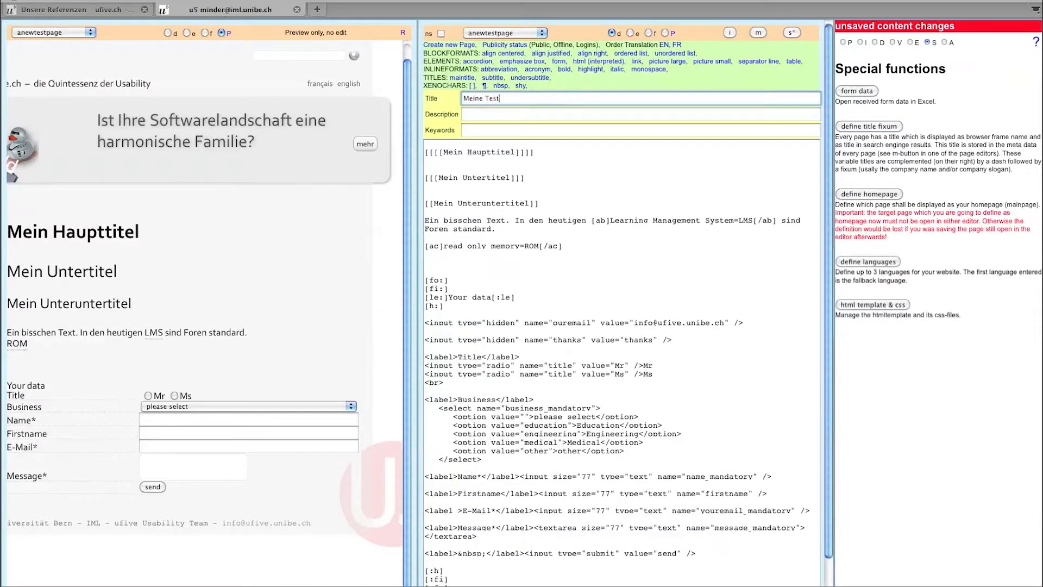
click(790, 32)
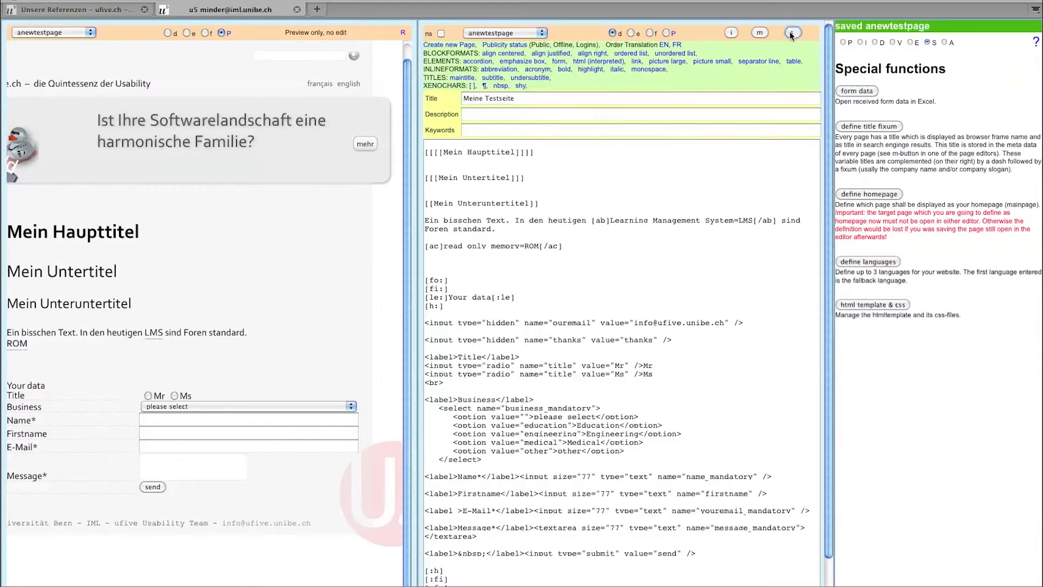
click(674, 35)
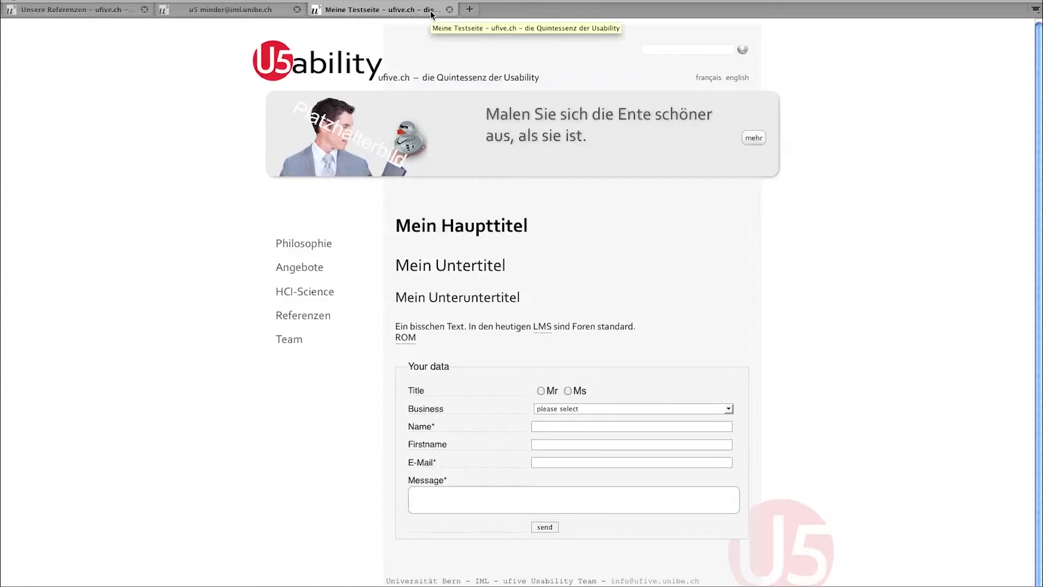
click(449, 10)
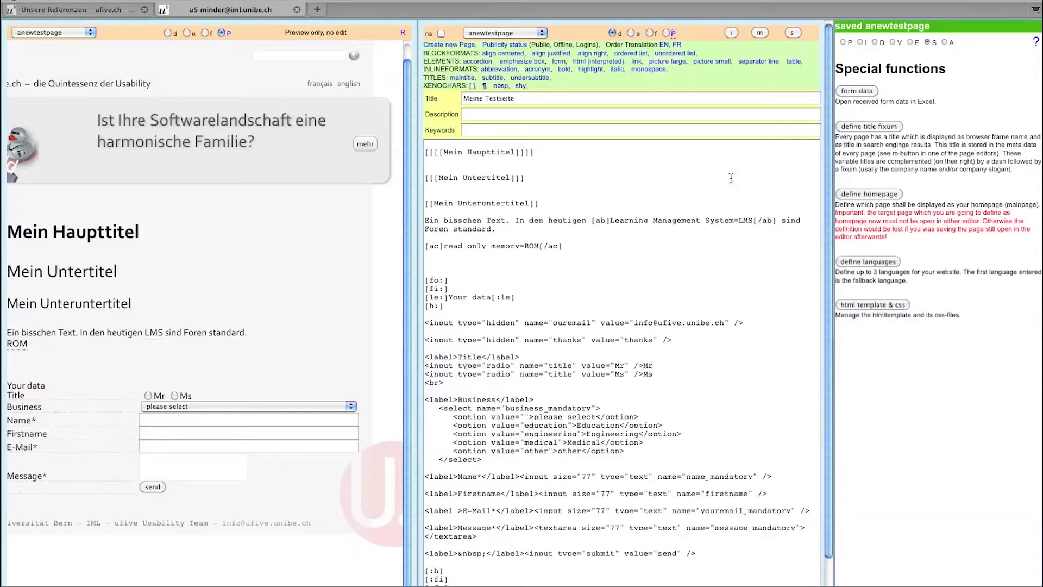
- Confirm philosophie is set as the homepage, then show the Pages list
click(867, 196)
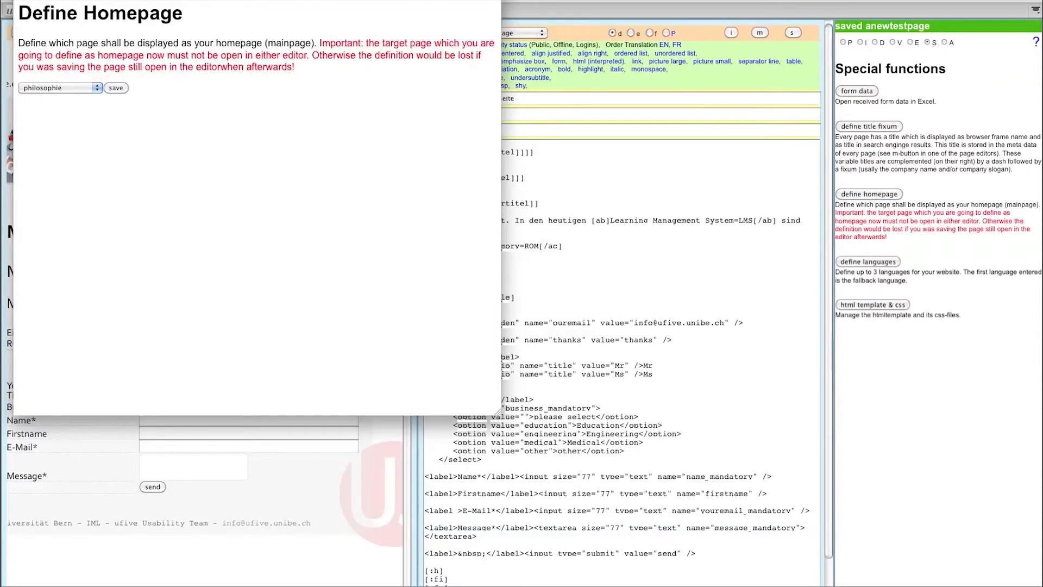
click(21, 0)
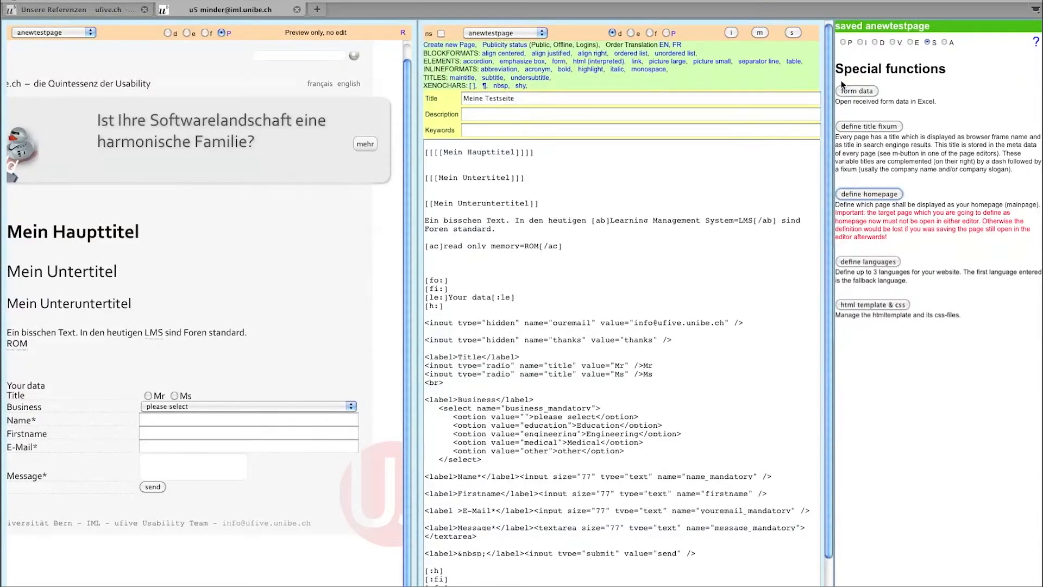
click(842, 42)
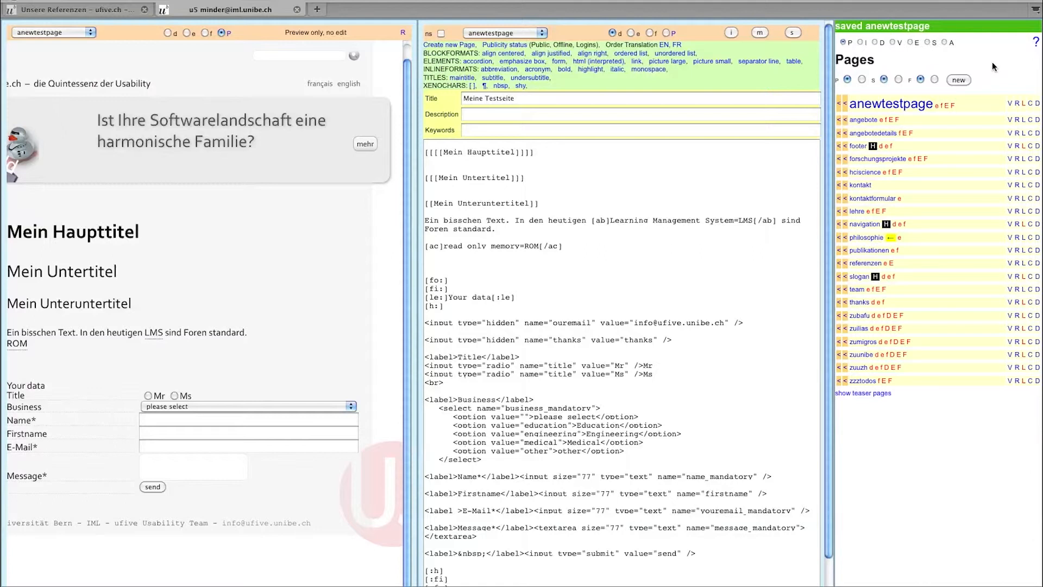
- Load ufive.unibe.ch in a new tab to view the live homepage, then close it
click(318, 11)
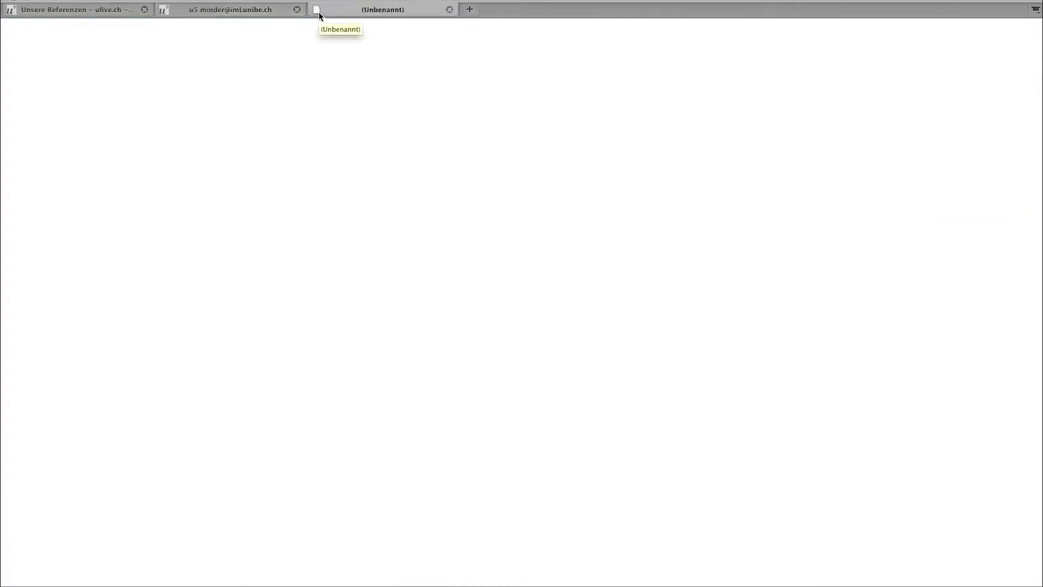
text(ufive.unibe.ch)
key(Return)
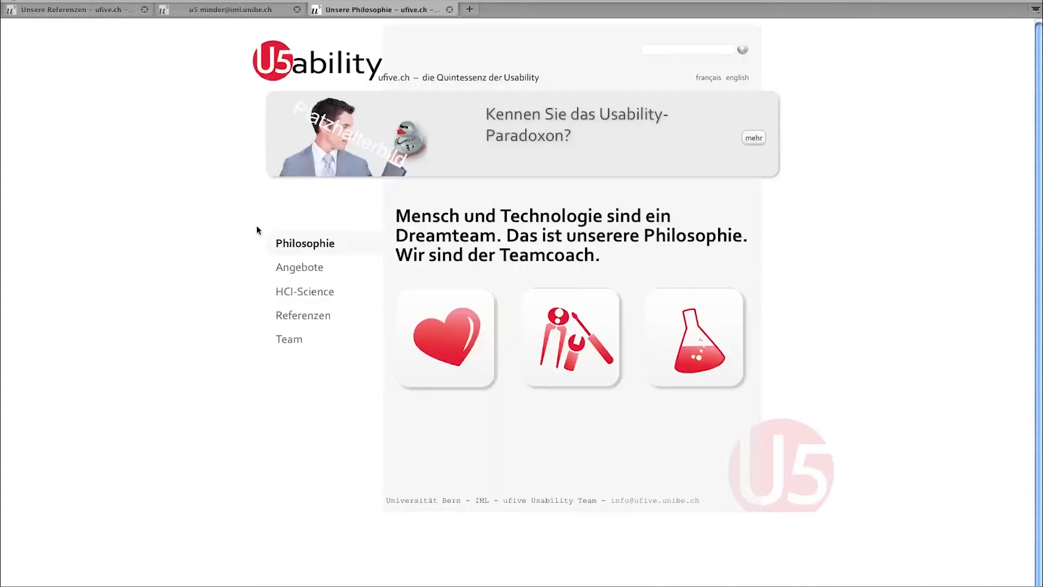
click(449, 10)
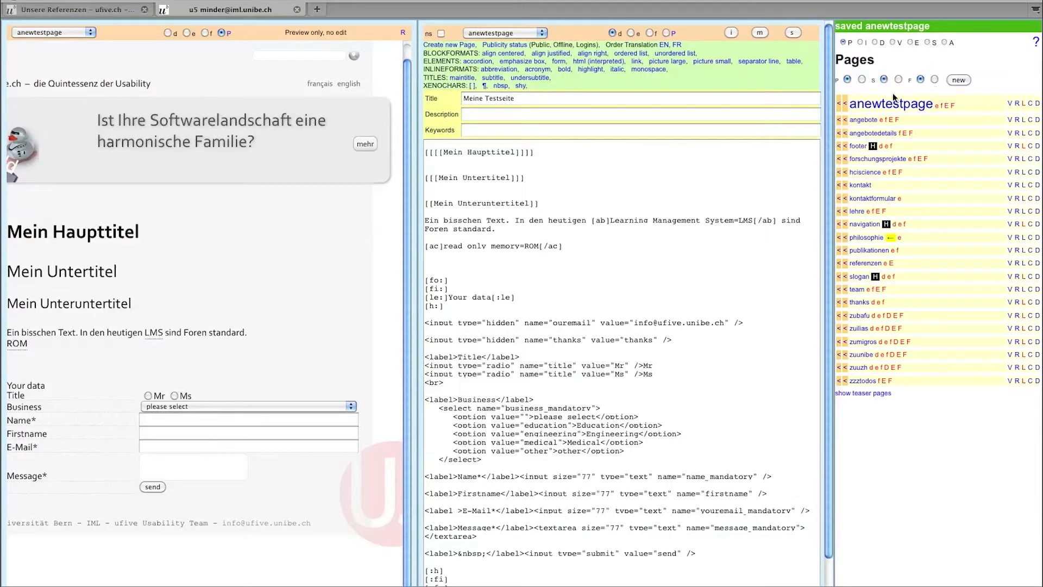
- Show the Images list and try both the thumbnail and compact views
click(860, 42)
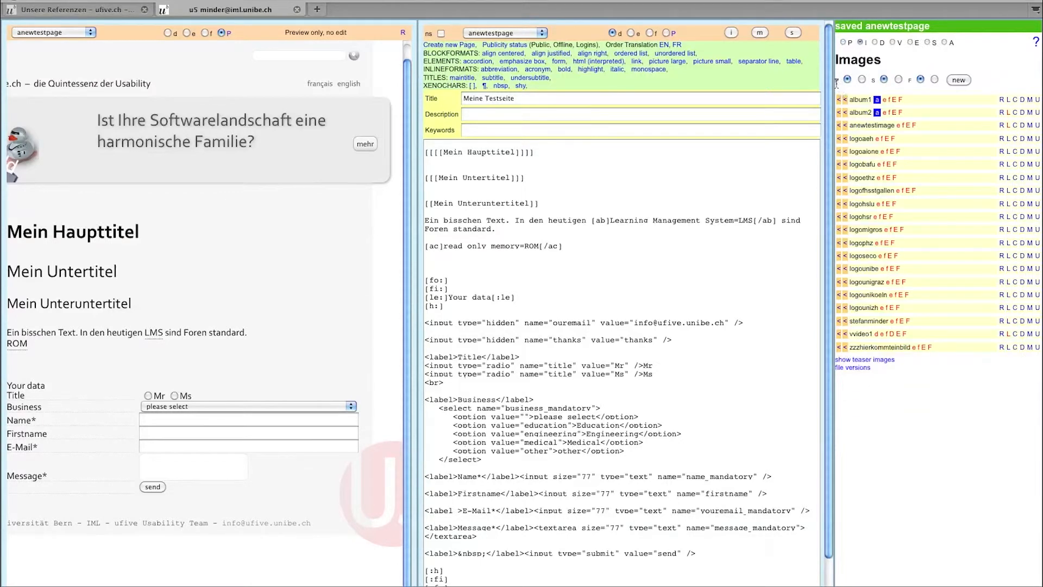
click(862, 80)
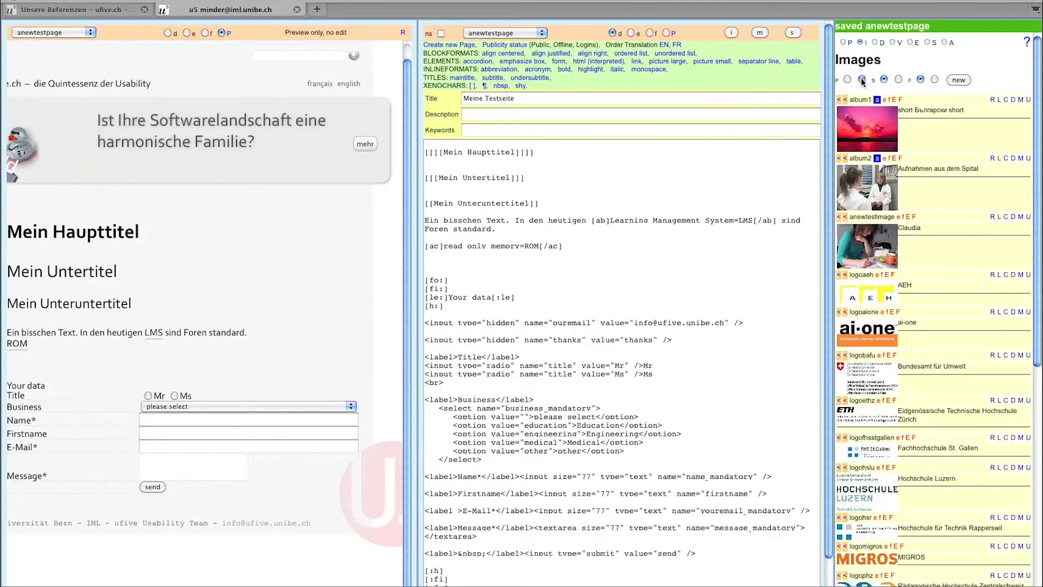
click(847, 80)
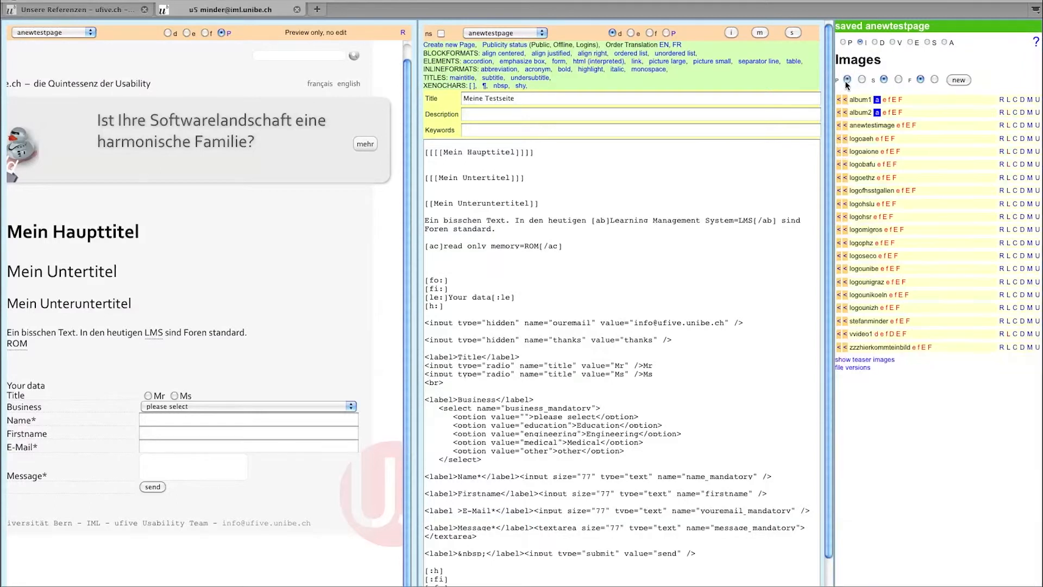
click(860, 80)
click(847, 80)
- Try both sort orders, then filter the images down to album2, anewtestimage and vvideo1
click(897, 80)
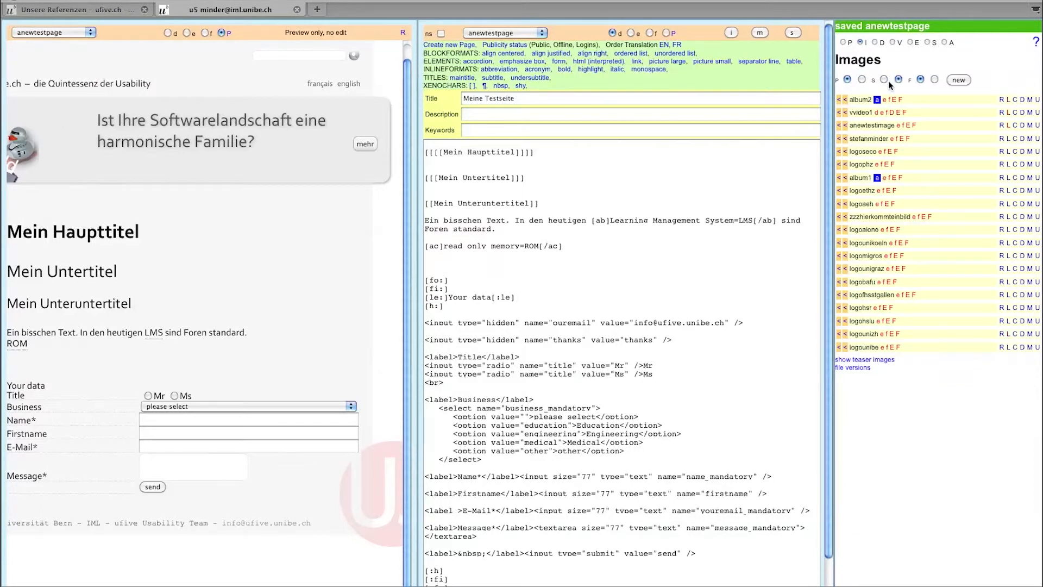
click(884, 80)
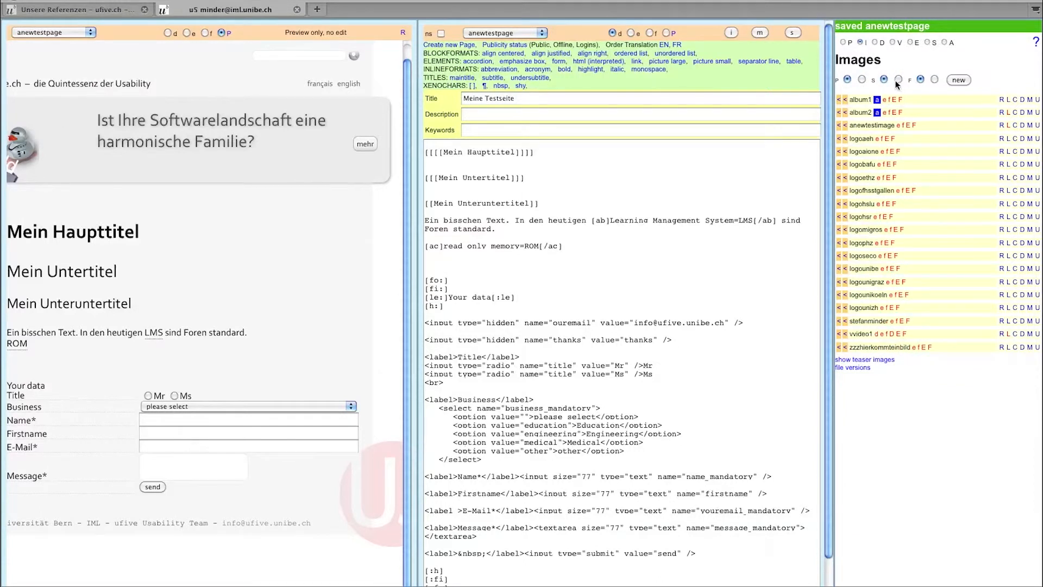
click(897, 80)
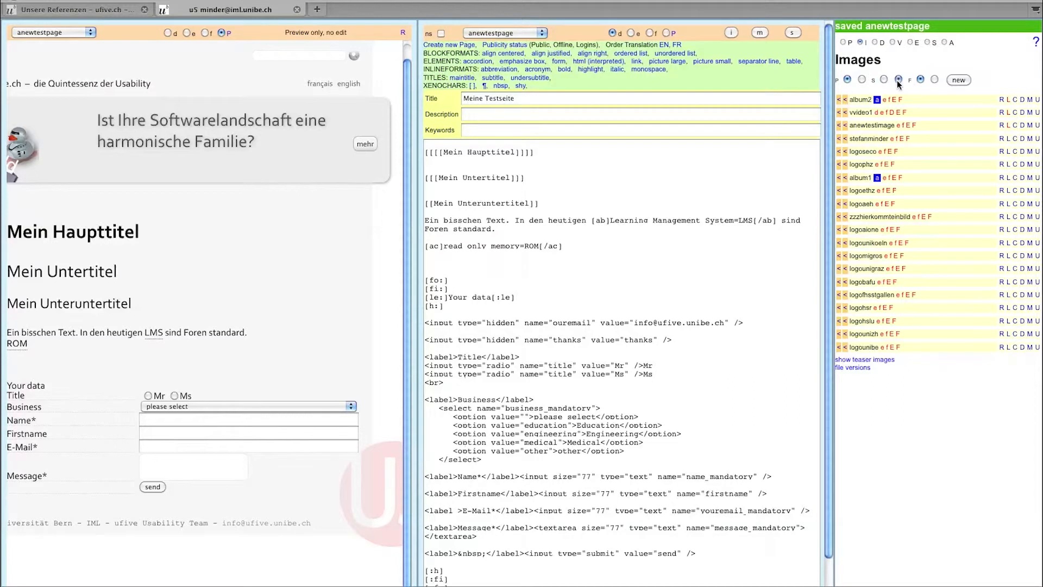
click(884, 80)
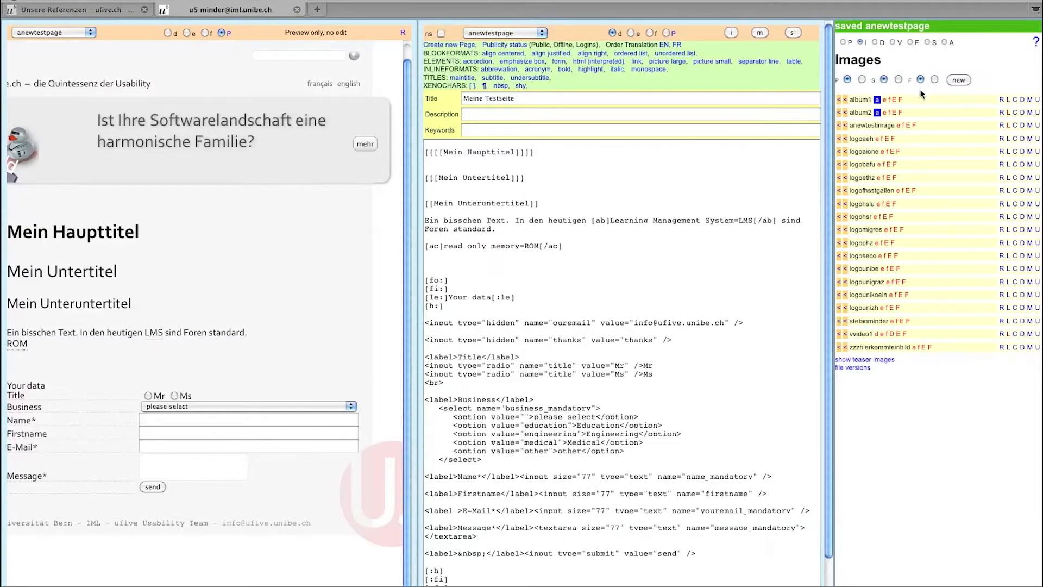
click(934, 80)
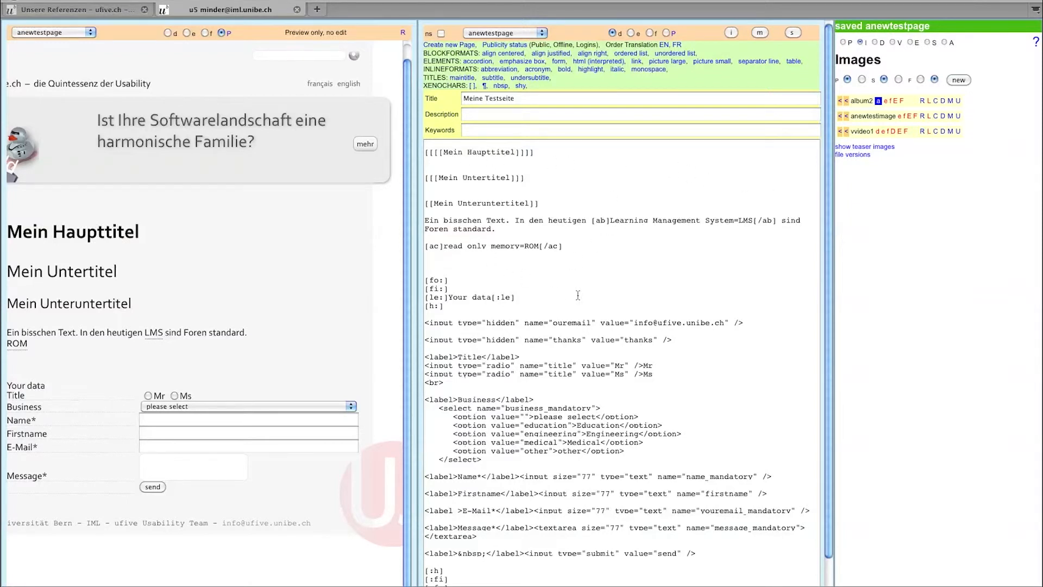
- Clear the image filter and check which pages use album1
click(920, 80)
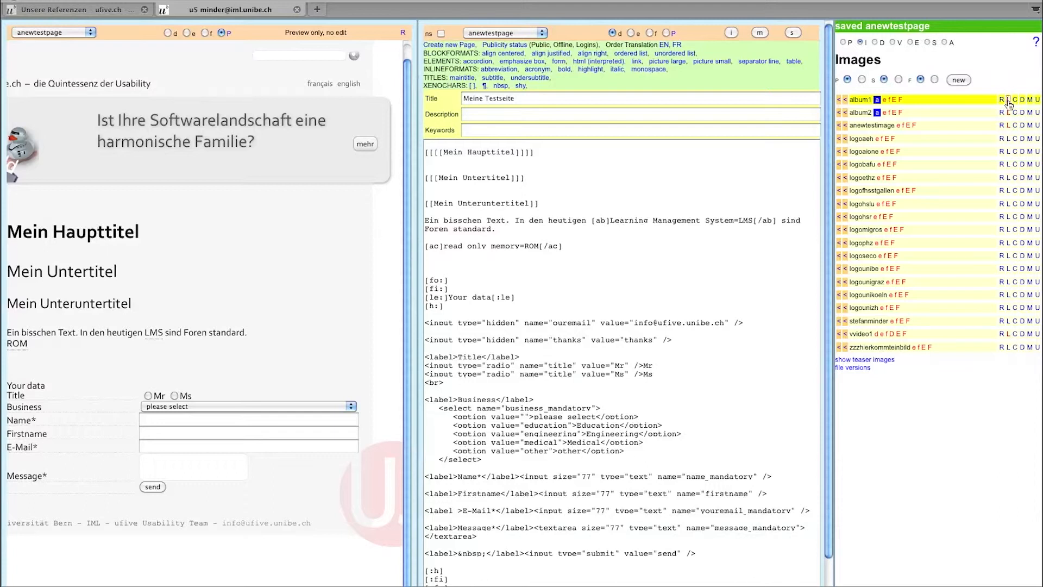
click(1008, 100)
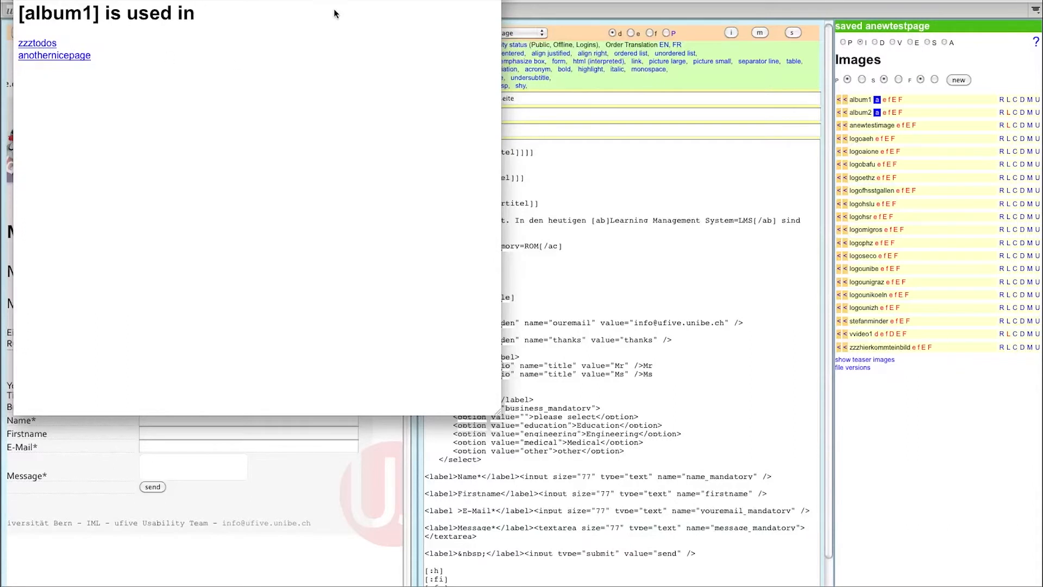
key(super+w)
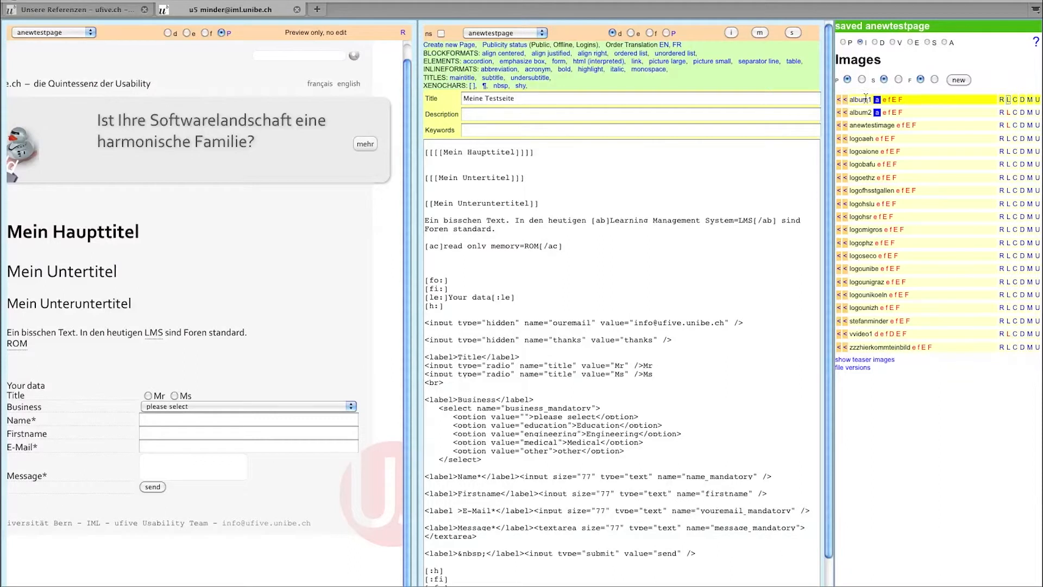
- Review album1's metadata and uploaded files, then show the Account options
click(1029, 101)
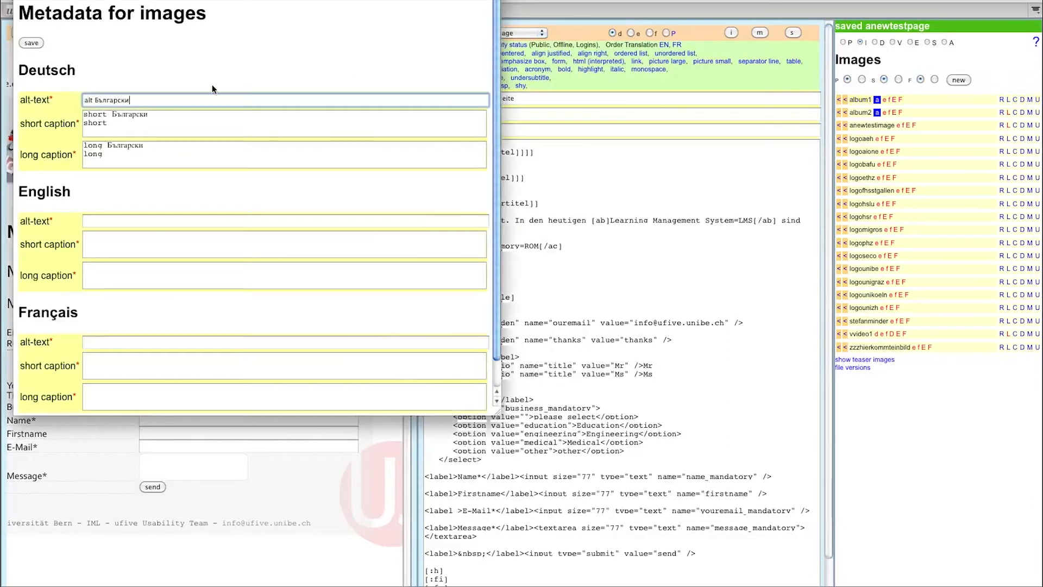
click(19, 1)
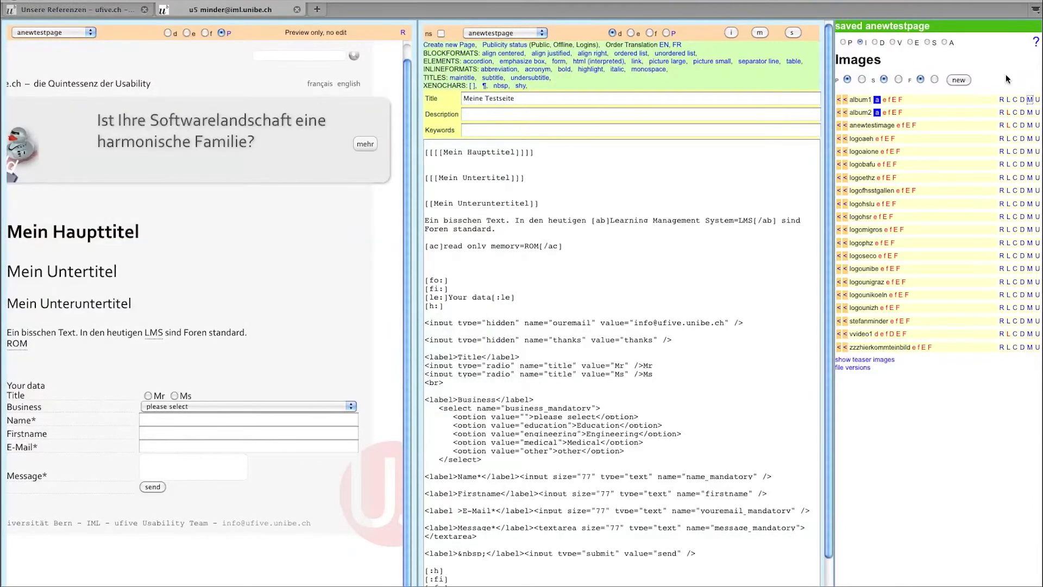
click(1037, 102)
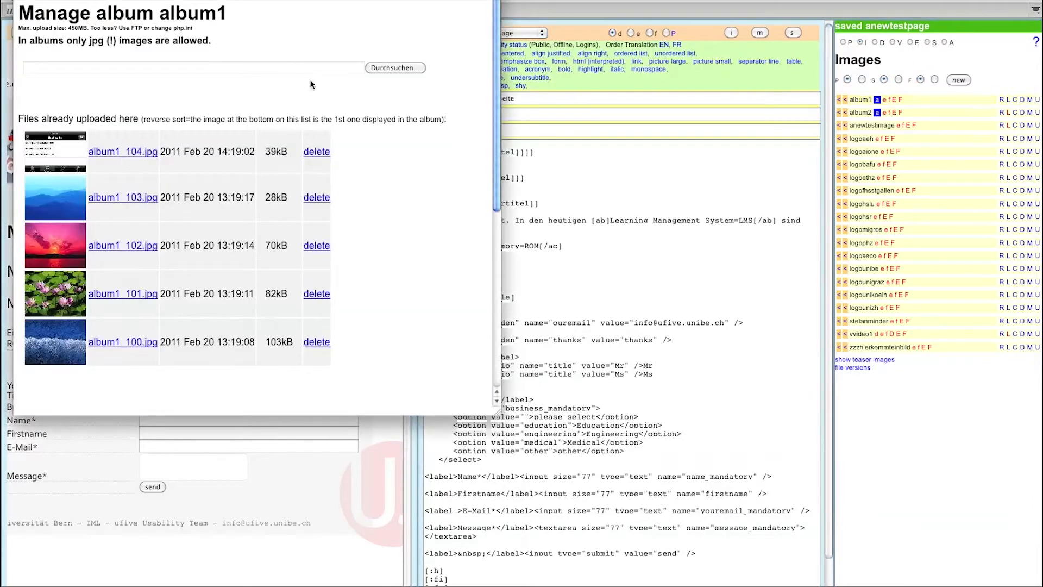
click(18, 0)
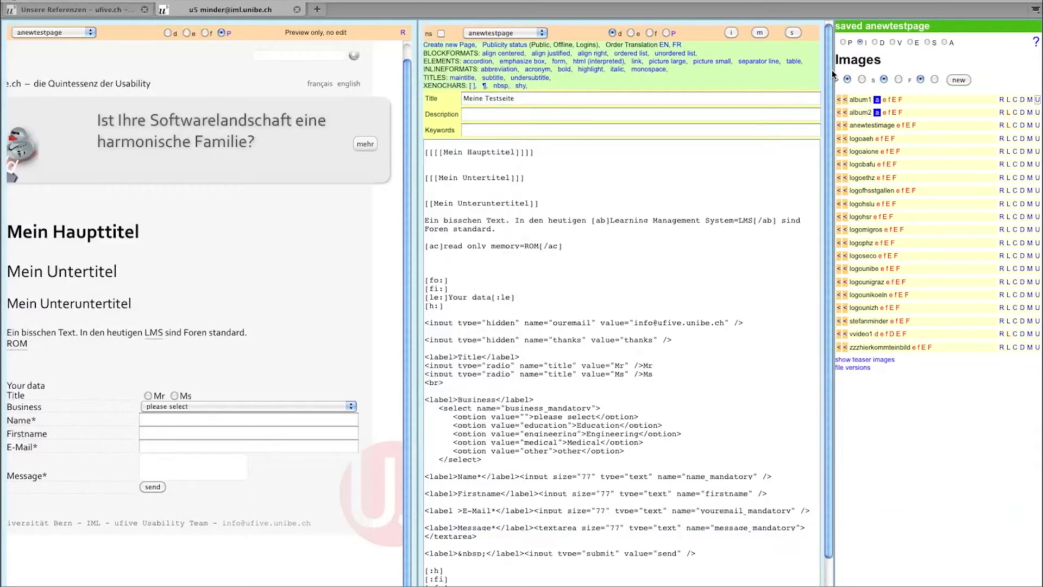
click(944, 41)
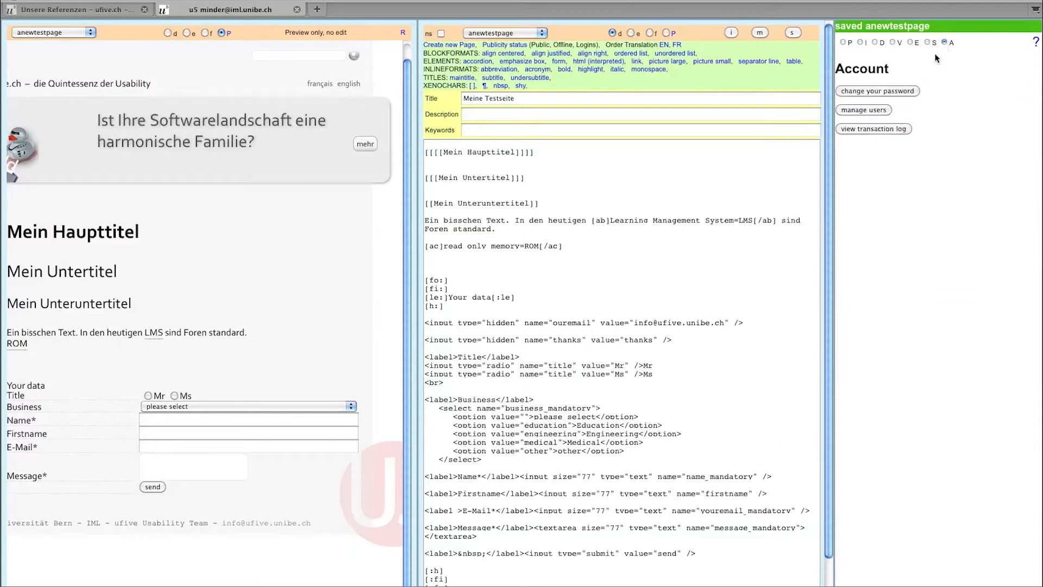
click(884, 110)
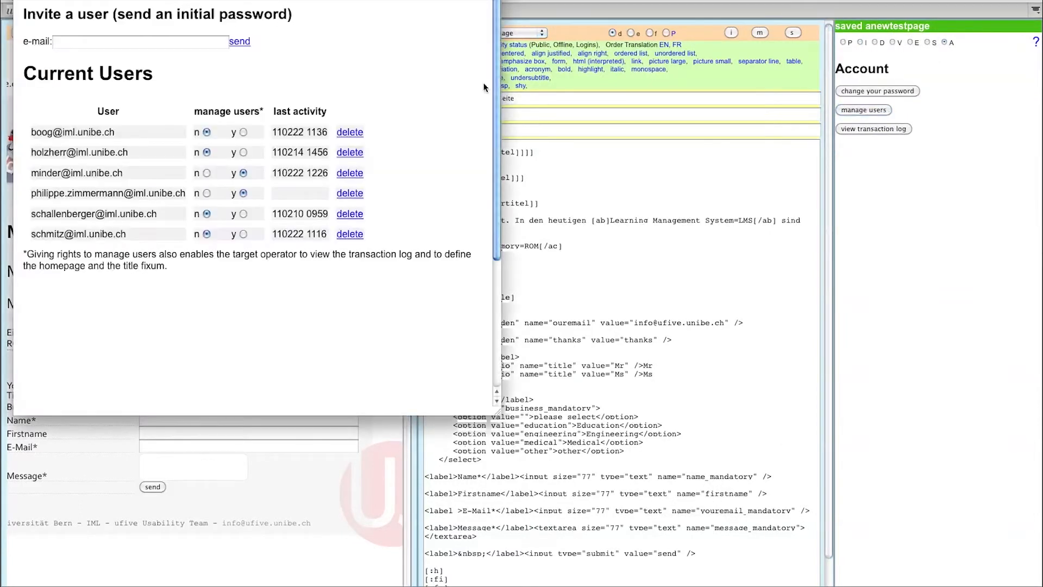
click(169, 42)
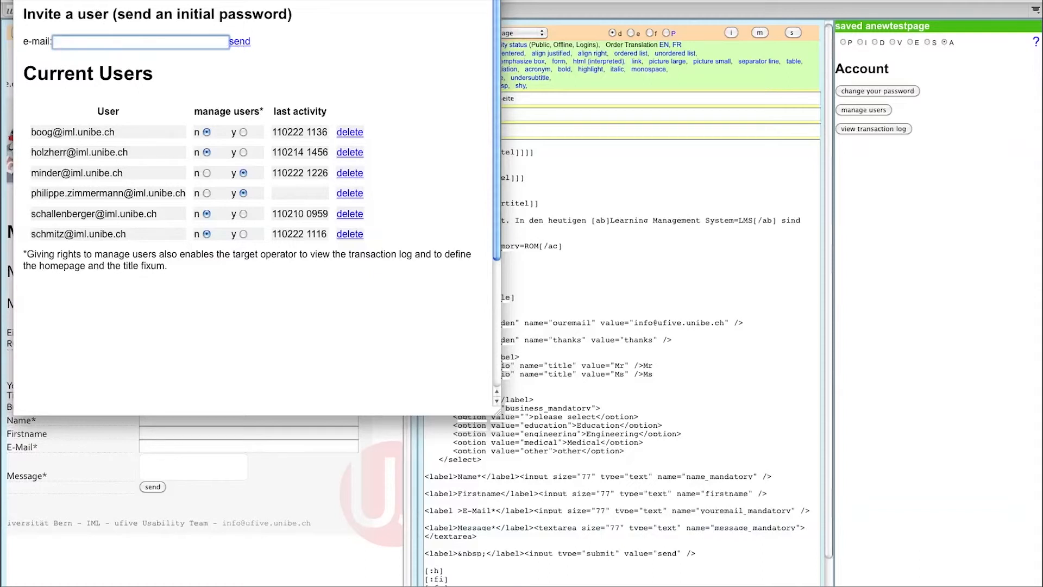
key(super+w)
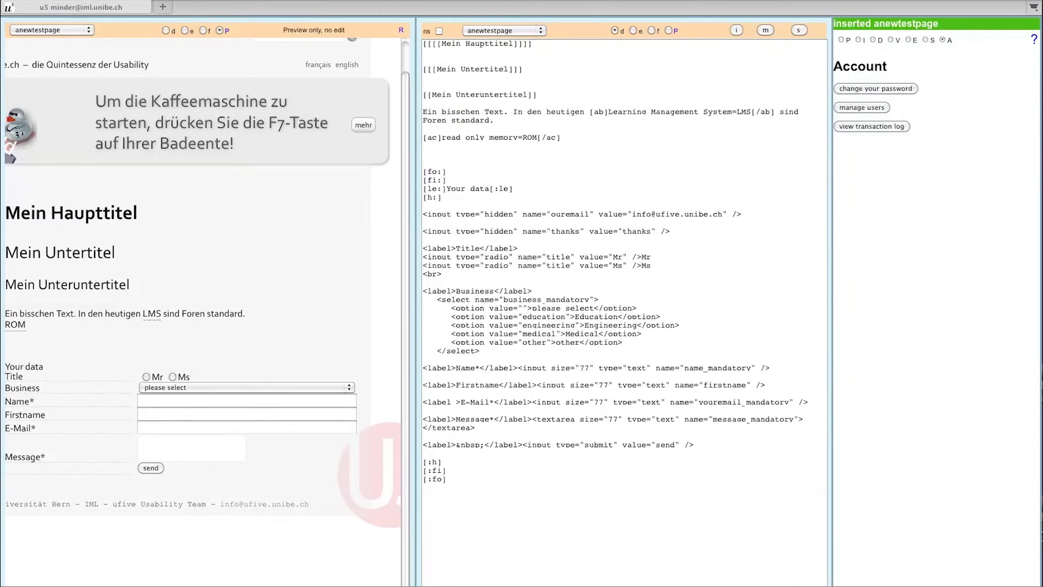
- Show the Pages list, then select and delete all of anewtestpage's source text
click(842, 41)
click(842, 41)
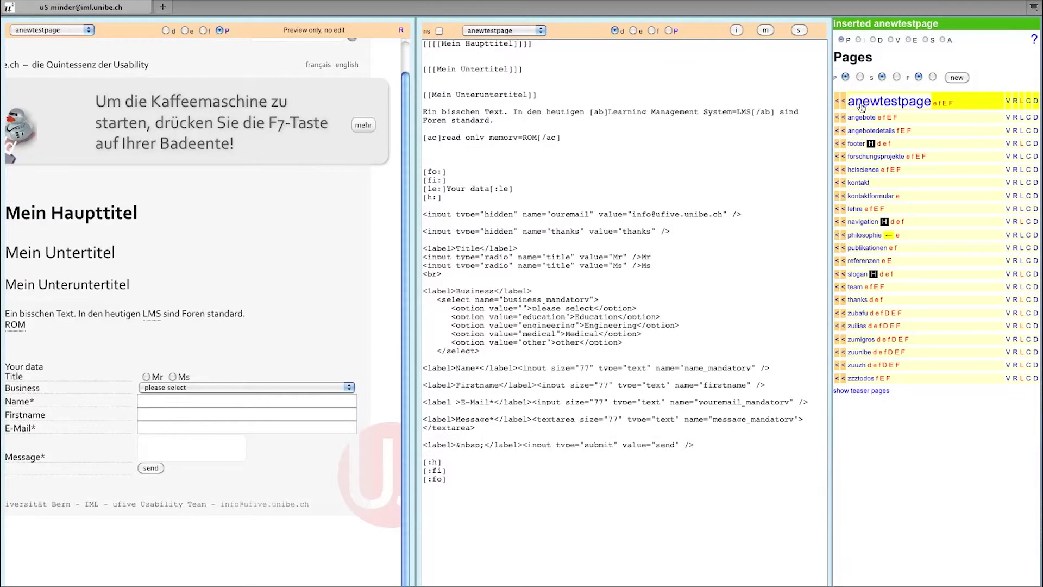
drag(481, 483, 452, 33)
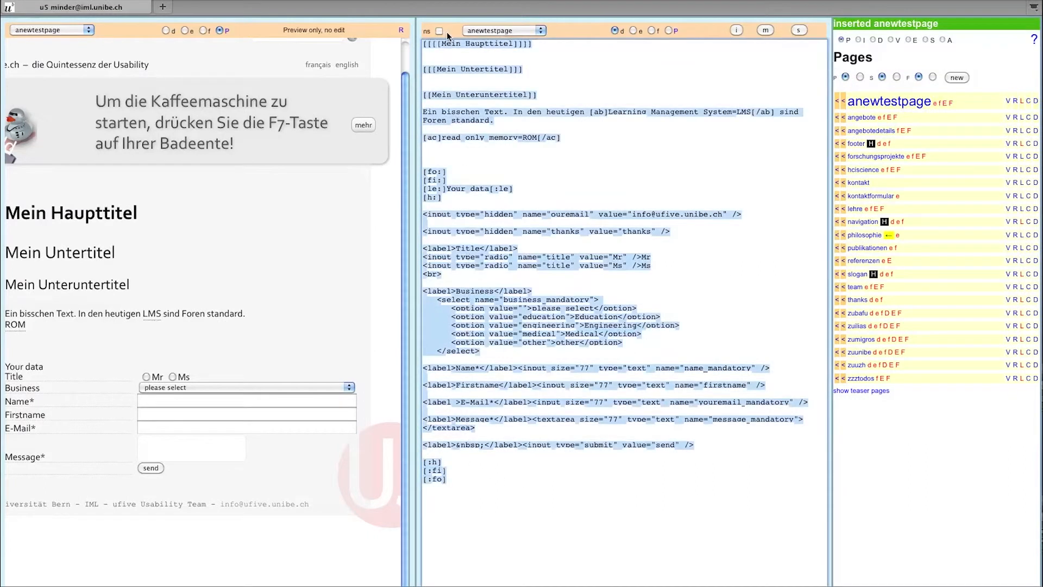
key(BackSpace)
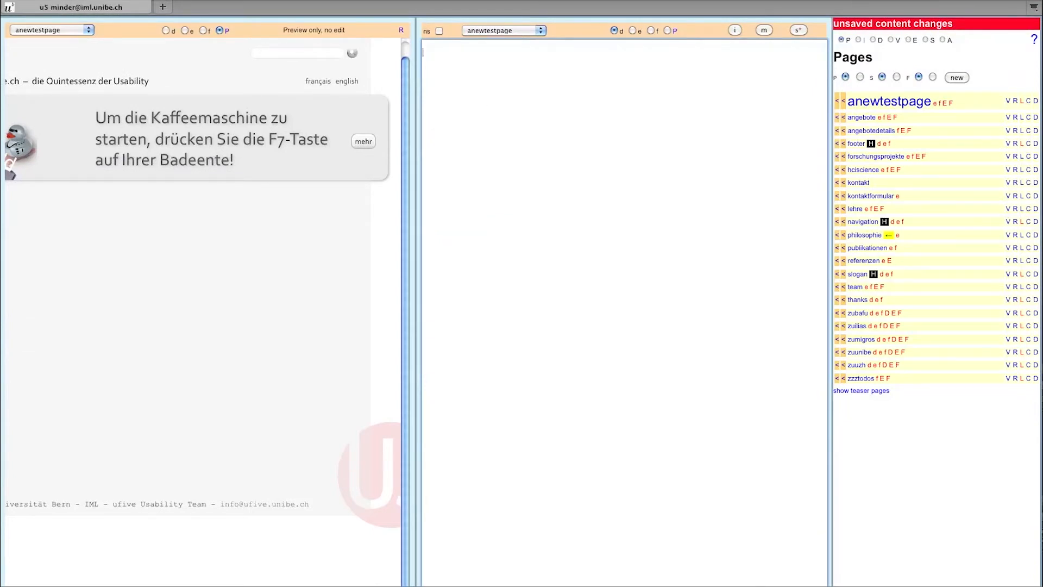
- Insert an internal [link_text:philosophie] link into anewtestpage
click(843, 236)
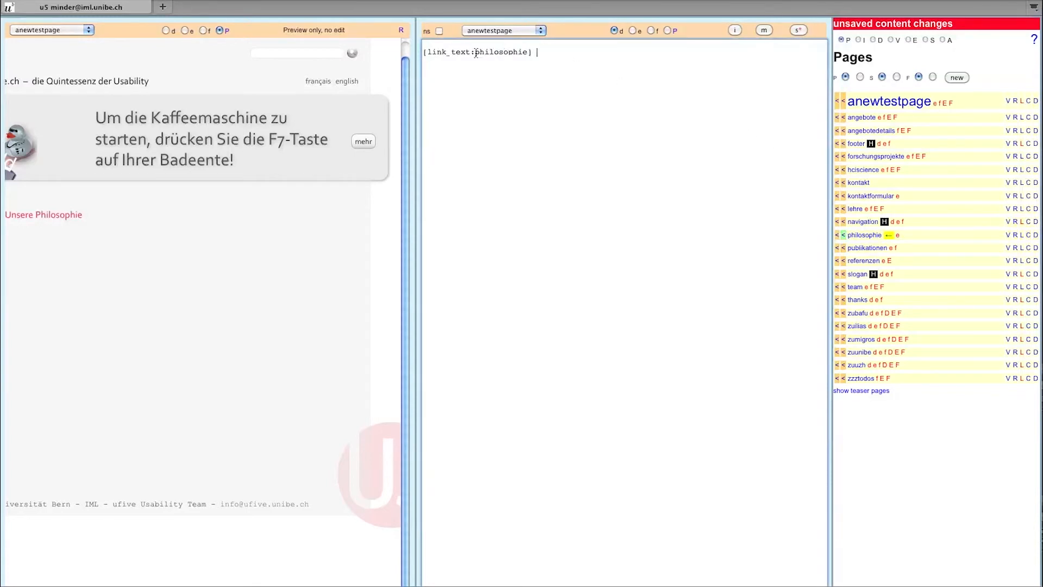
drag(527, 53, 475, 53)
drag(471, 52, 432, 50)
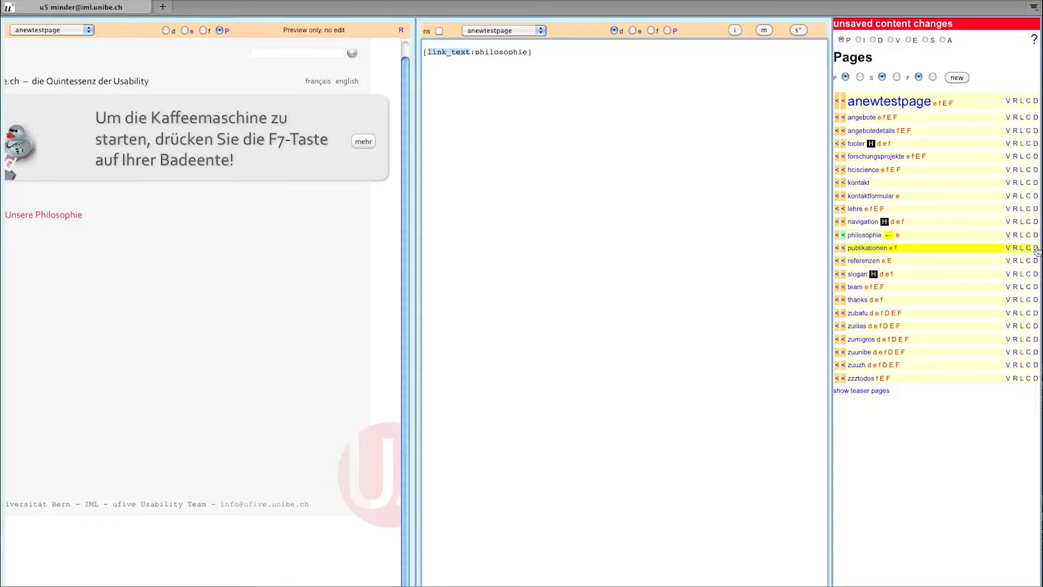
- Save anewtestpage and open the philosophie page for editing
click(861, 235)
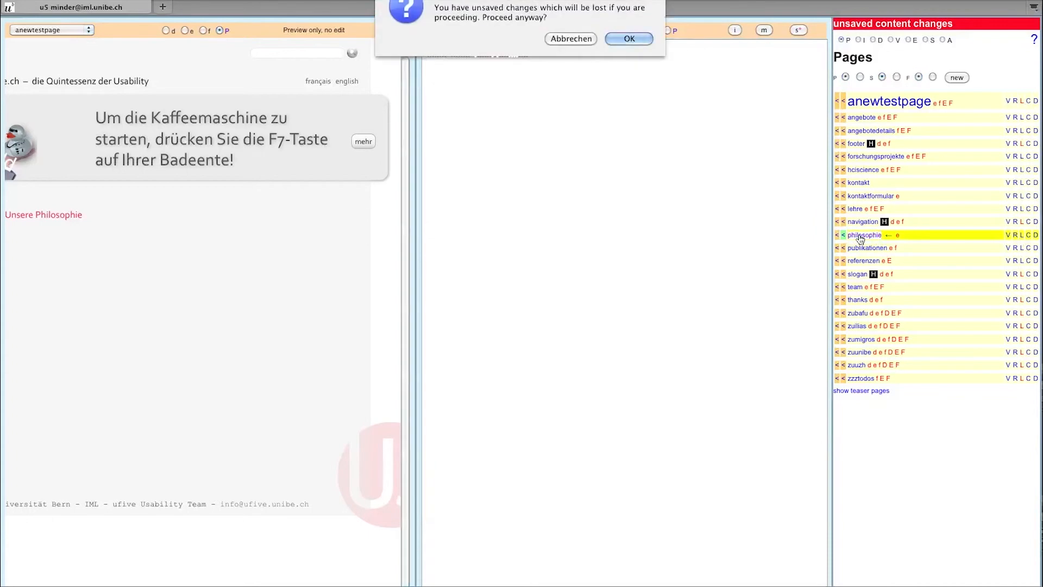
click(572, 39)
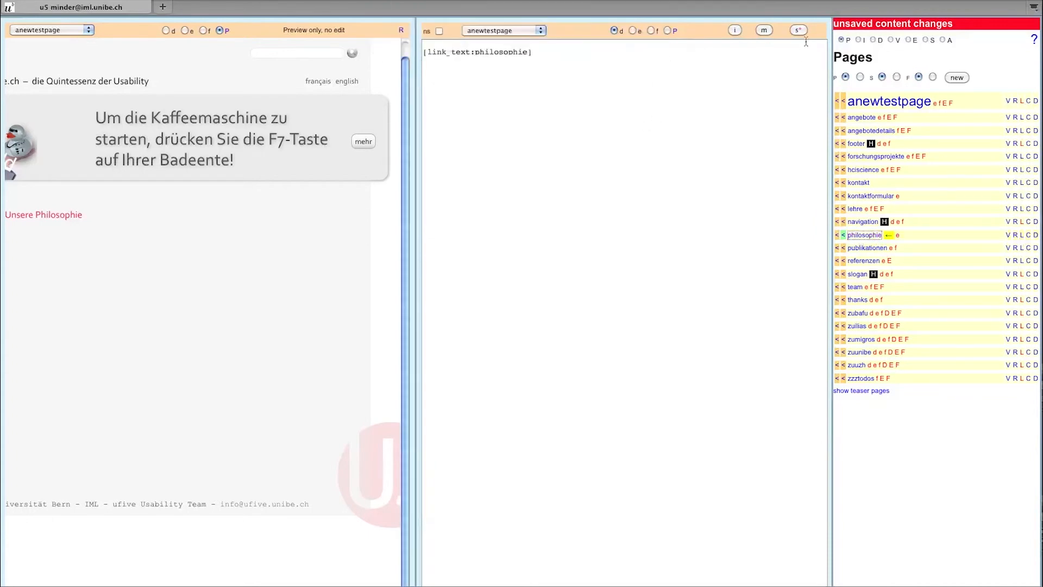
click(797, 30)
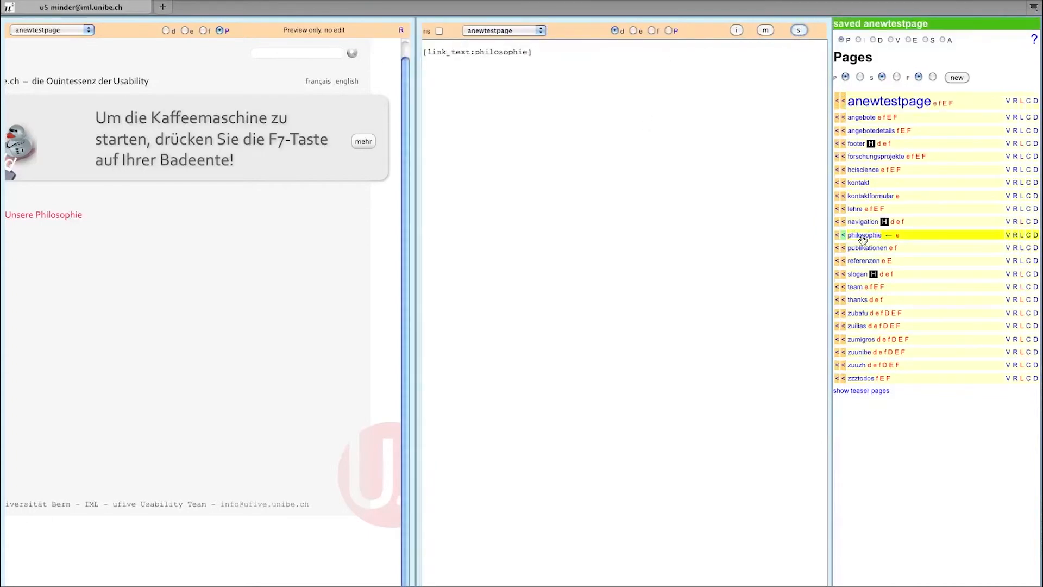
click(864, 235)
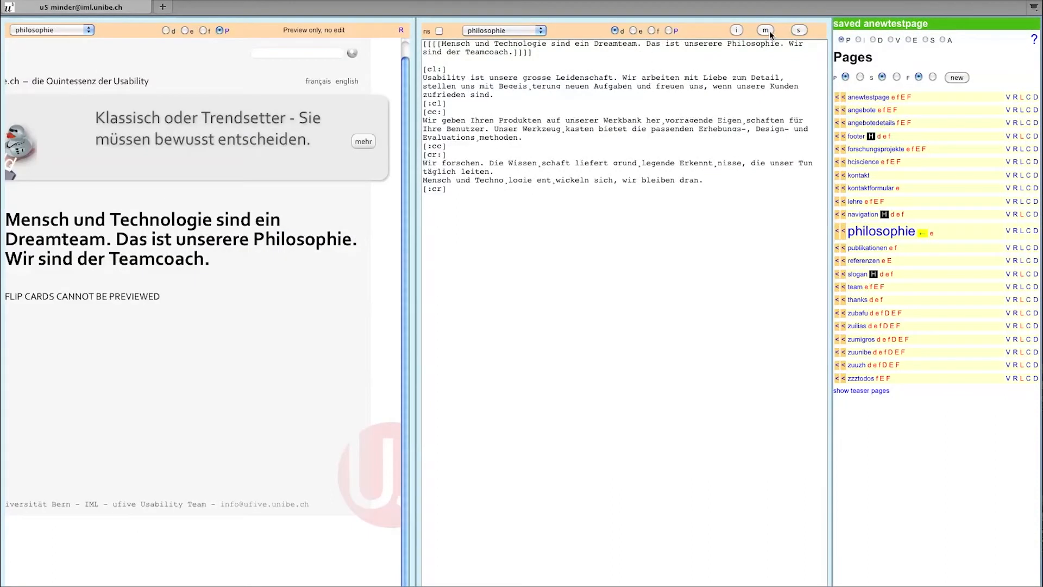
- Verify philosophie's title reads 'Unsere Philosophie', then go back to anewtestpage
click(767, 30)
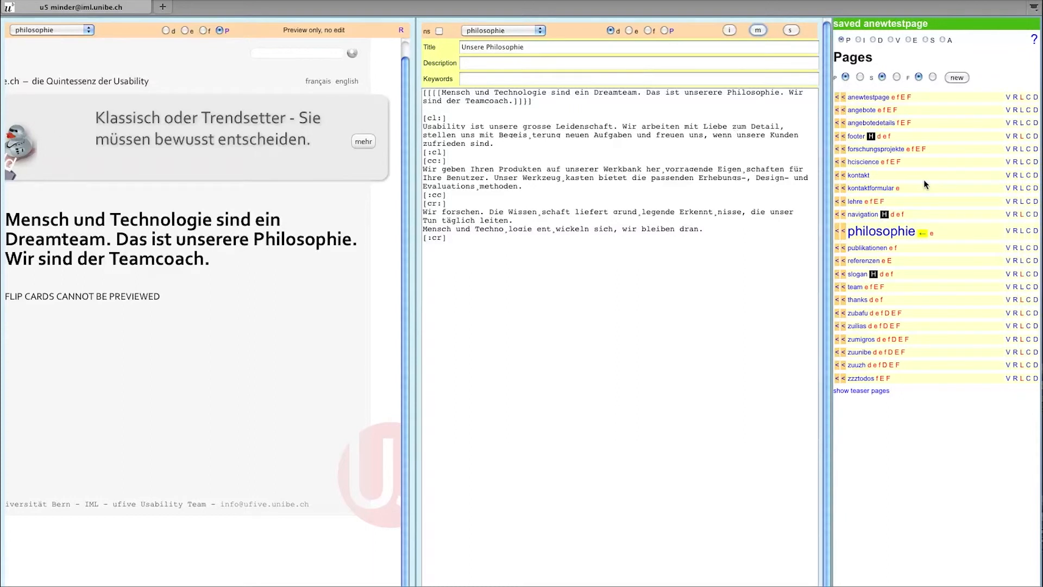
click(877, 101)
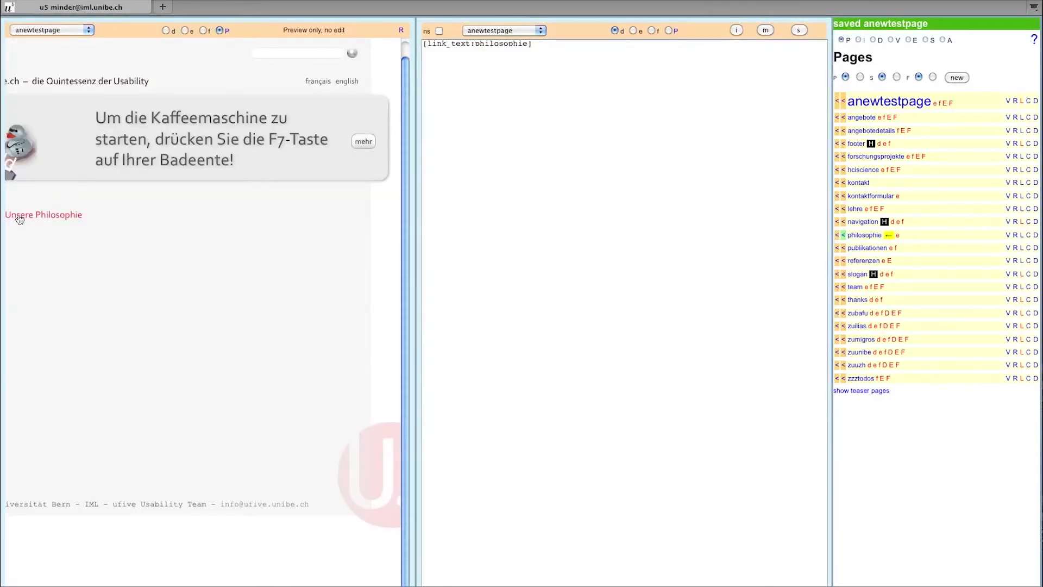
- Replace the philosophie link's link_text placeholder with 'Link zur Startseite'
click(470, 43)
key(BackSpace)
key(BackSpace)
key(BackSpace)
key(BackSpace)
key(BackSpace)
key(BackSpace)
key(BackSpace)
key(BackSpace)
key(BackSpace)
text(Link zur Startseite)
key(Right)
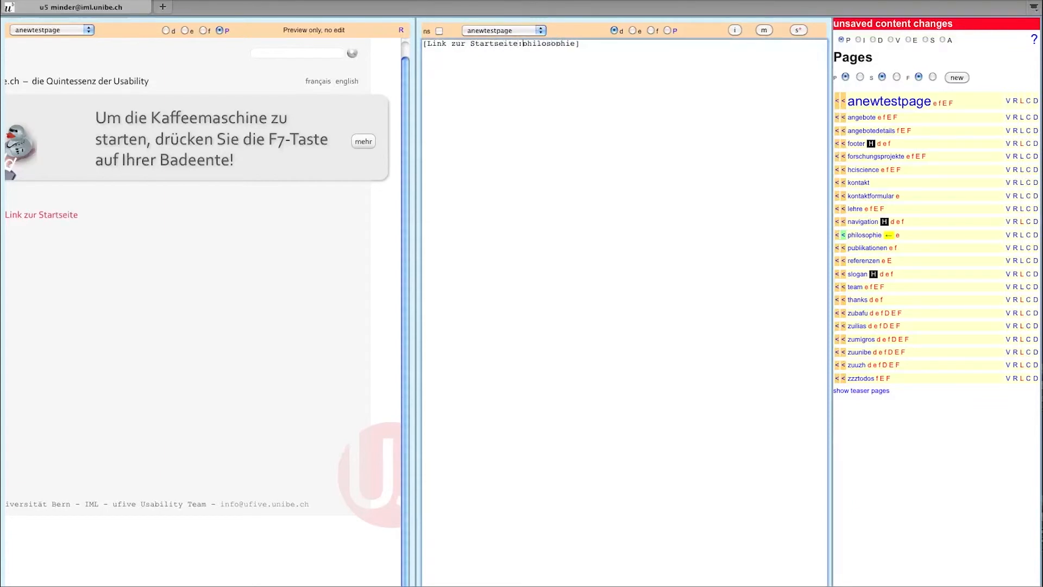
key(Right)
key(Right)
key(Right)
key(Right)
key(Right)
- Add a trial e-mail address line below the link, then delete it again
key(Return)
key(Return)
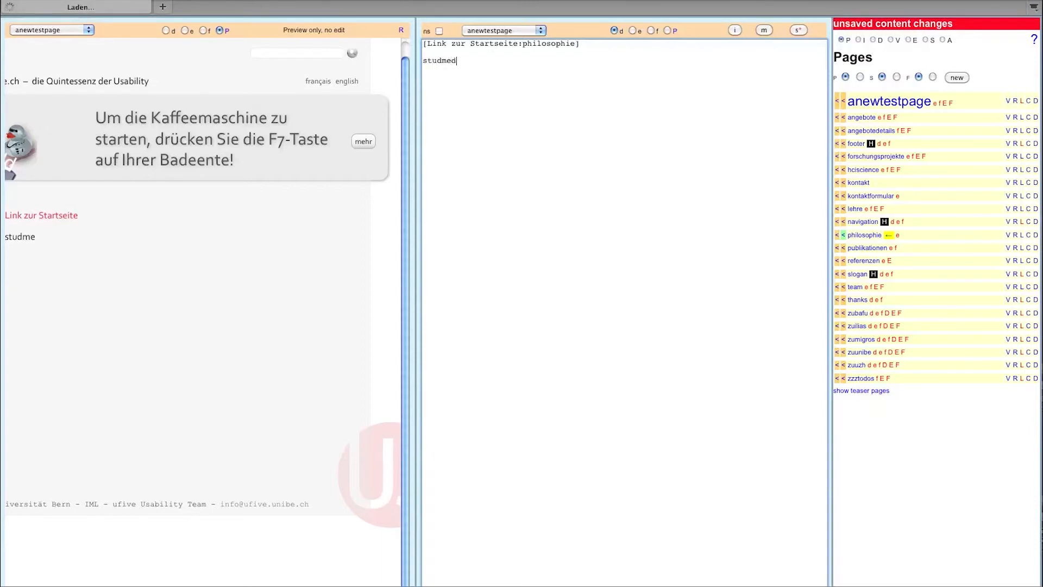
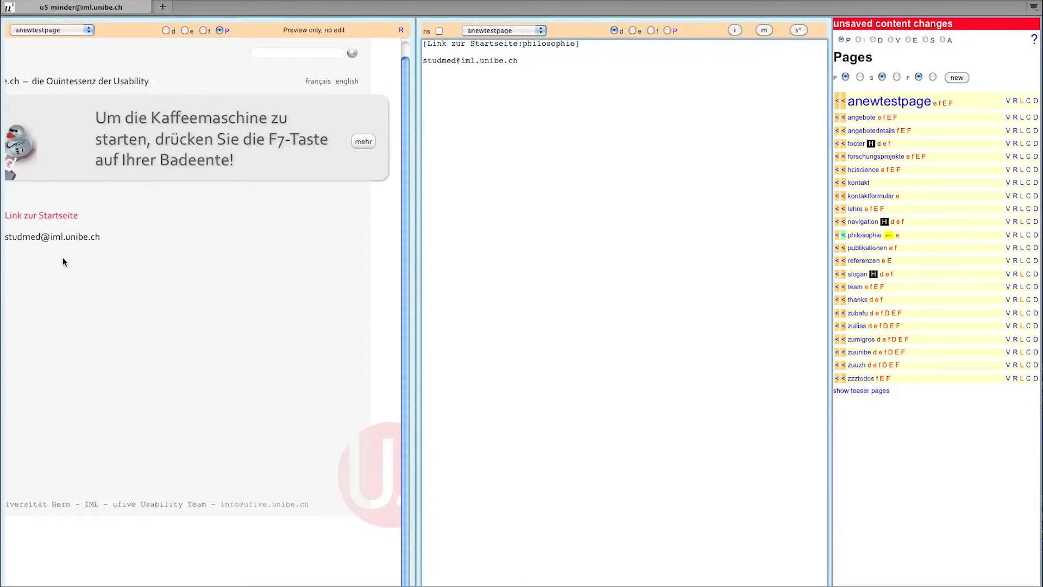
drag(518, 60, 423, 57)
key(BackSpace)
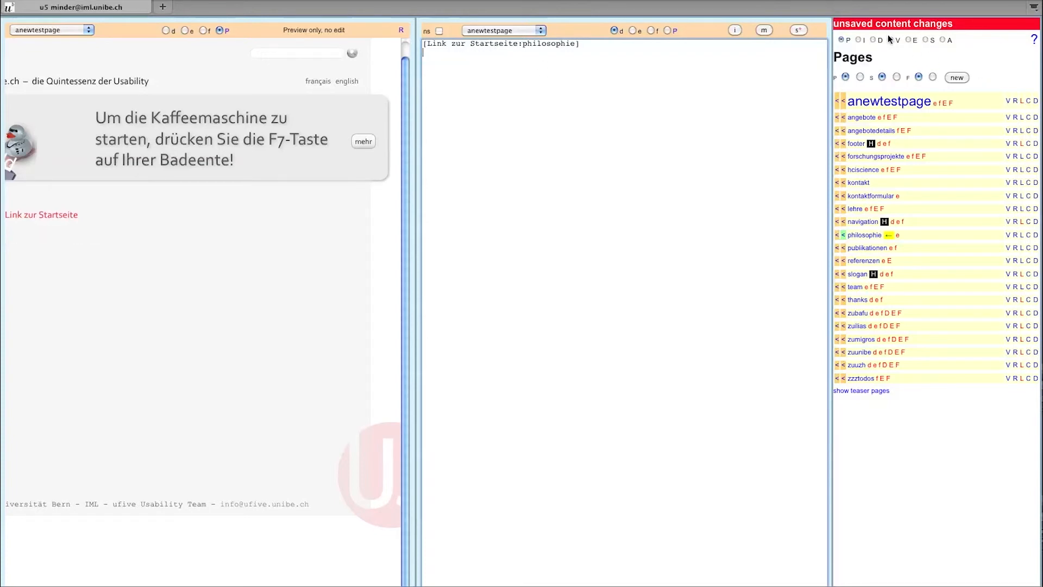
- Create a new external link named 'mailtostudmed'
click(908, 40)
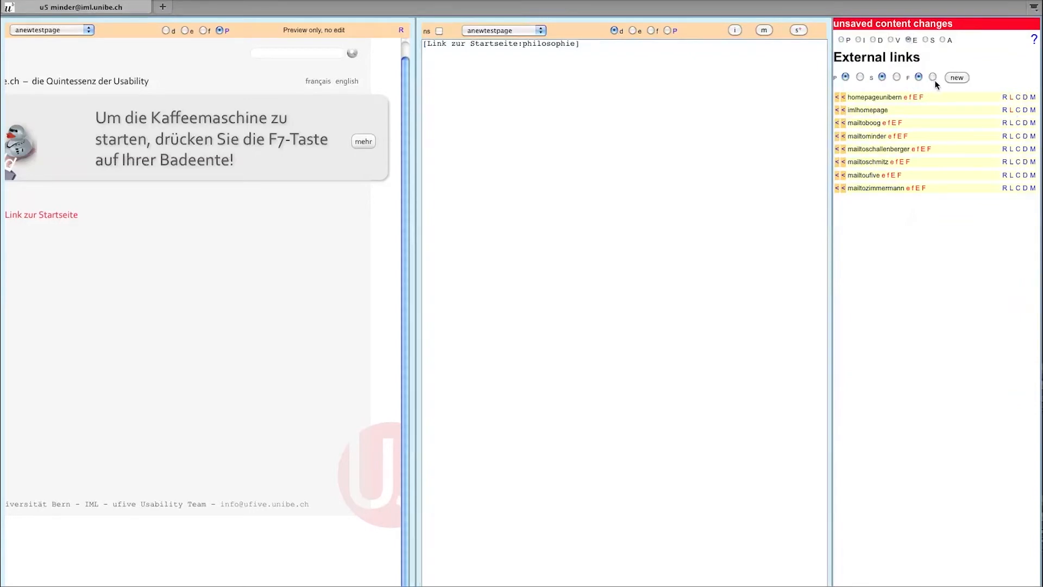
click(958, 78)
text(mailtostudmed)
click(58, 233)
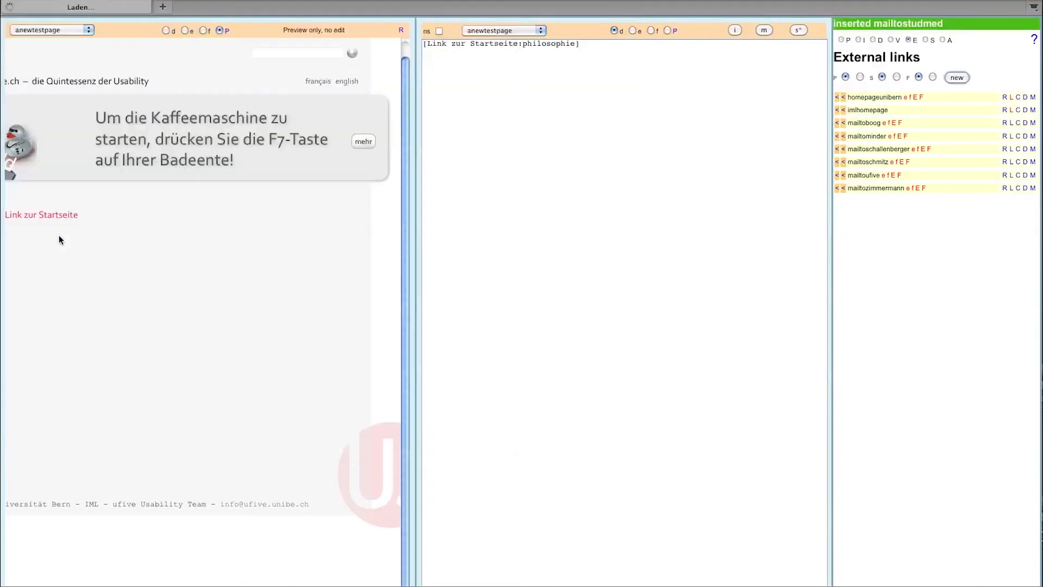
- Set the link text to the contact e-mail and the URL to its mailto address, save, and insert it
click(1032, 176)
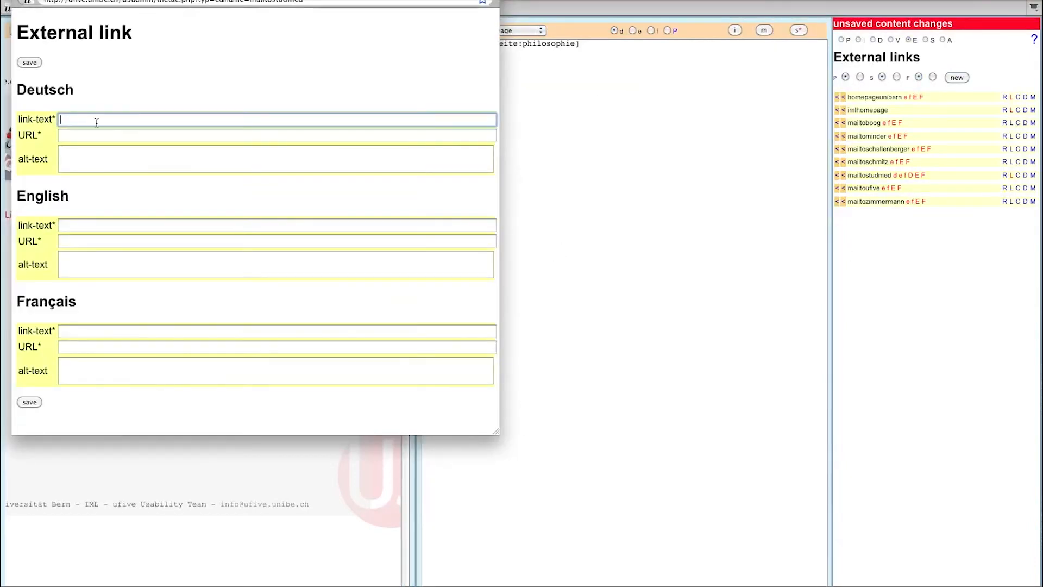
key(Tab)
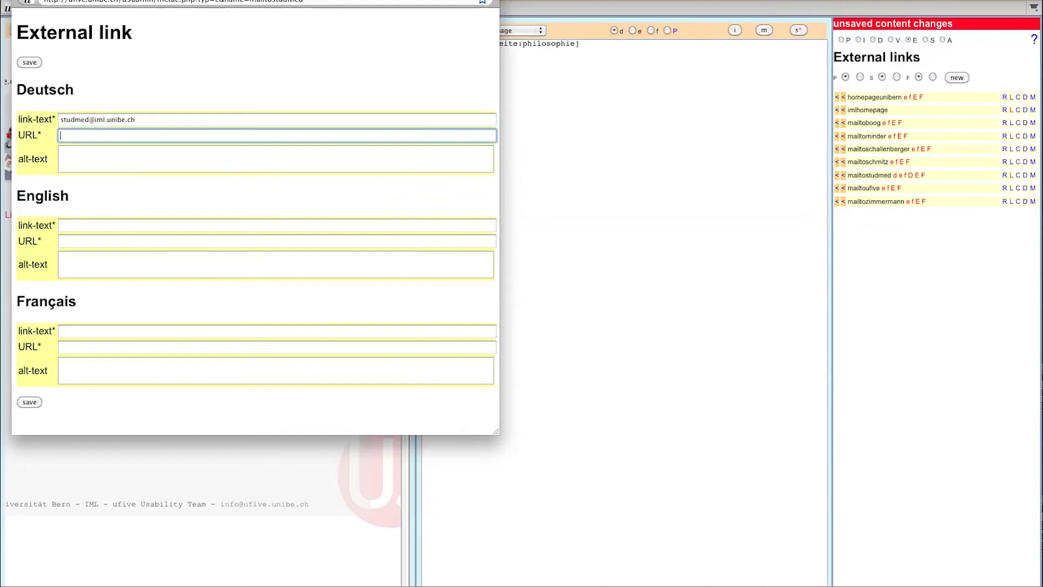
click(27, 403)
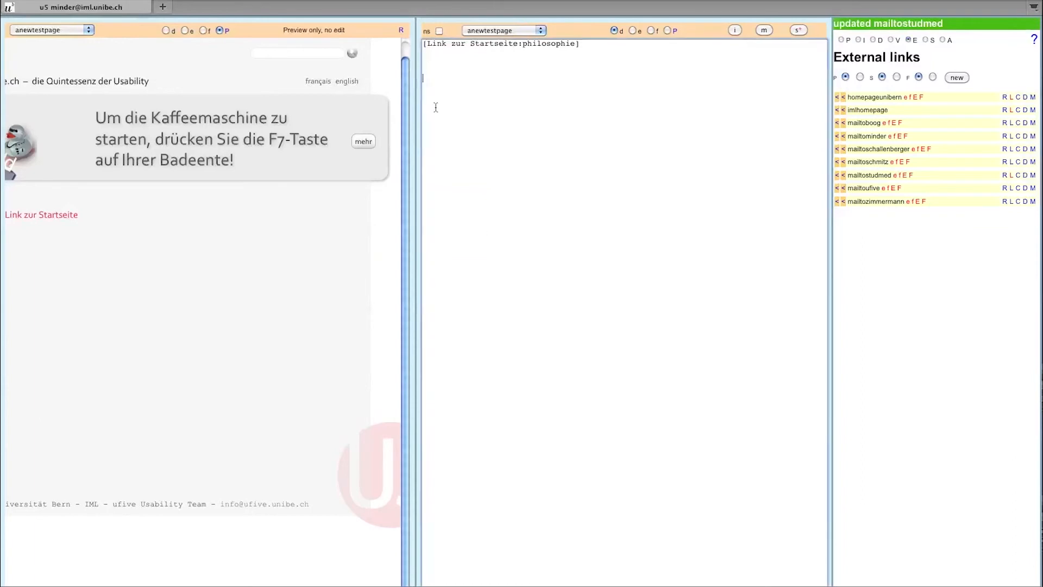
click(843, 176)
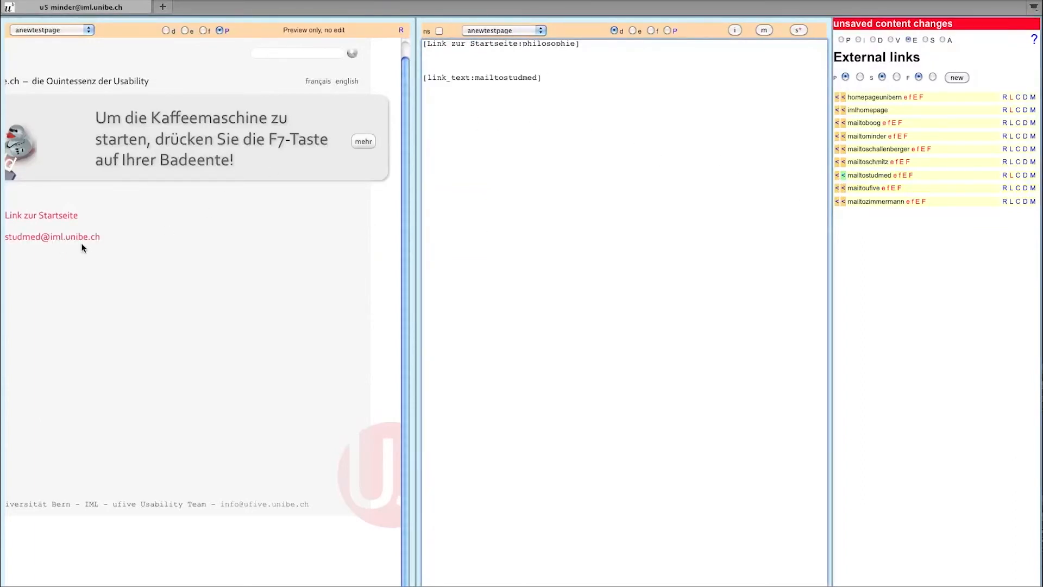
- Remove the 'link_text:' prefix from the e-mail link tag and return to the Pages list
click(470, 77)
key(BackSpace)
key(BackSpace)
key(BackSpace)
key(BackSpace)
key(BackSpace)
key(BackSpace)
key(BackSpace)
key(BackSpace)
key(BackSpace)
key(BackSpace)
click(423, 103)
click(841, 40)
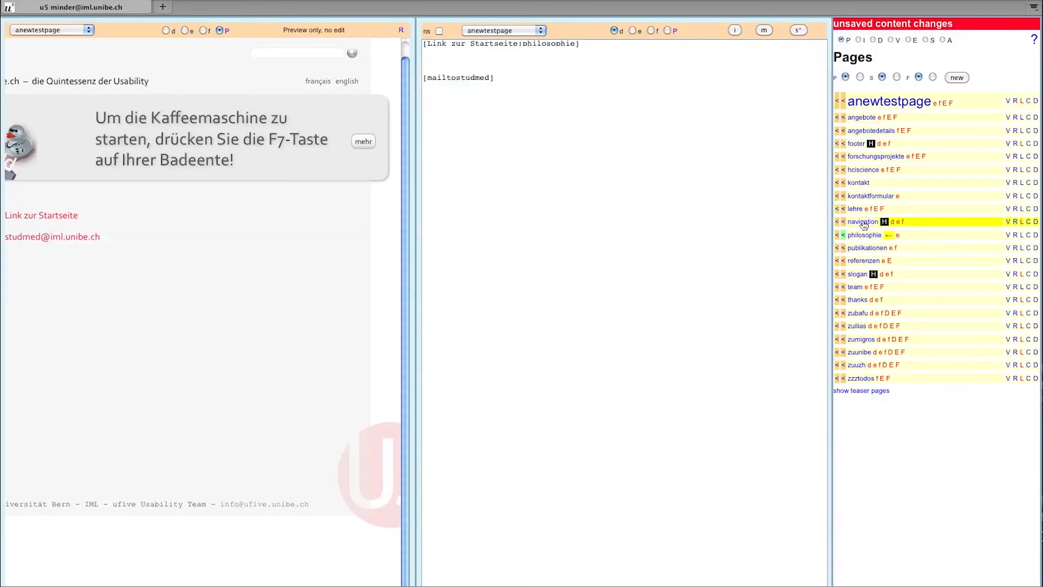
- Switch to the navigation page, discarding anewtestpage's unsaved link changes
click(862, 223)
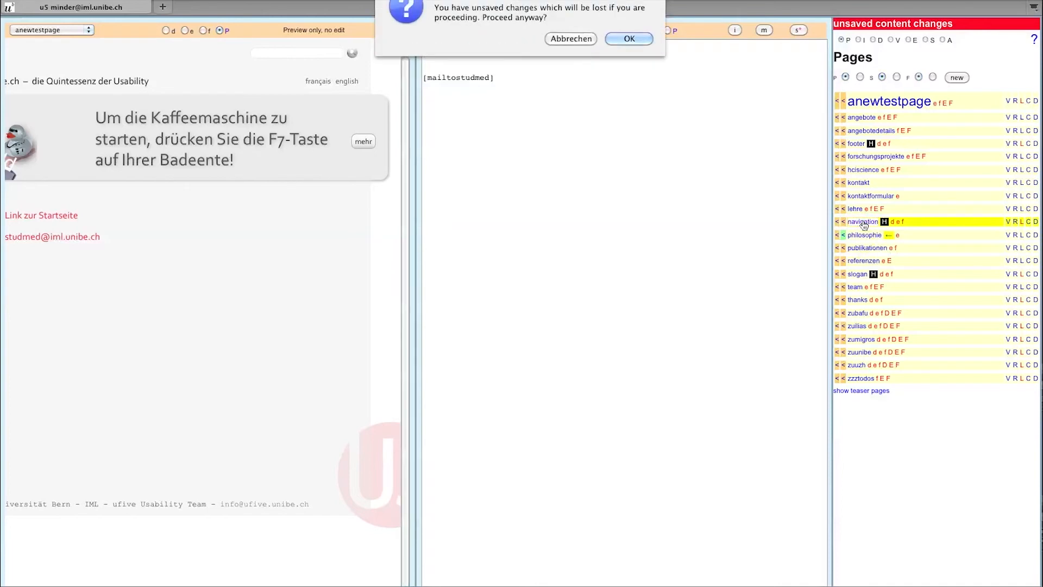
click(627, 38)
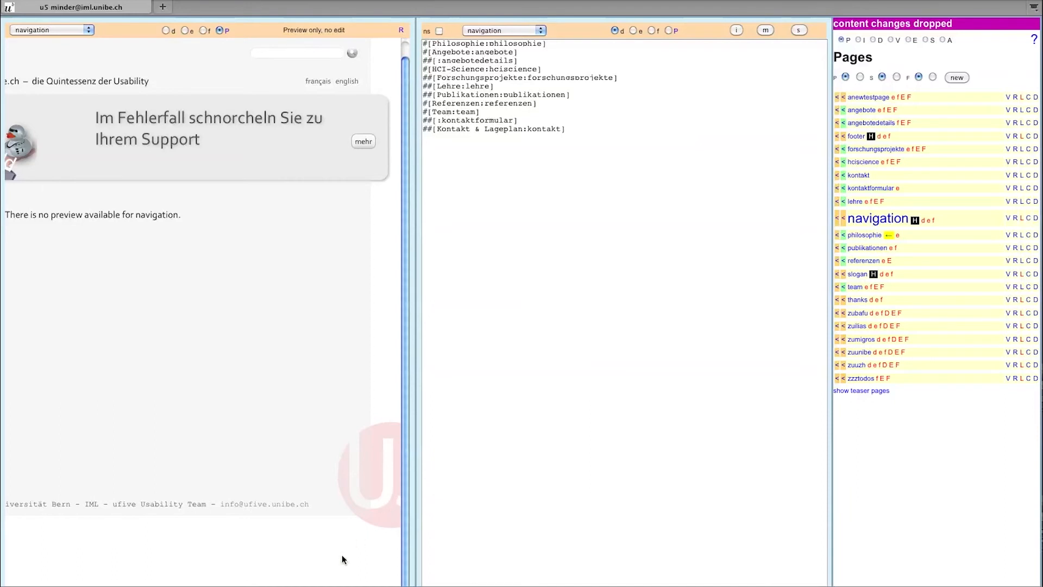
scroll(203, 282, left, 5)
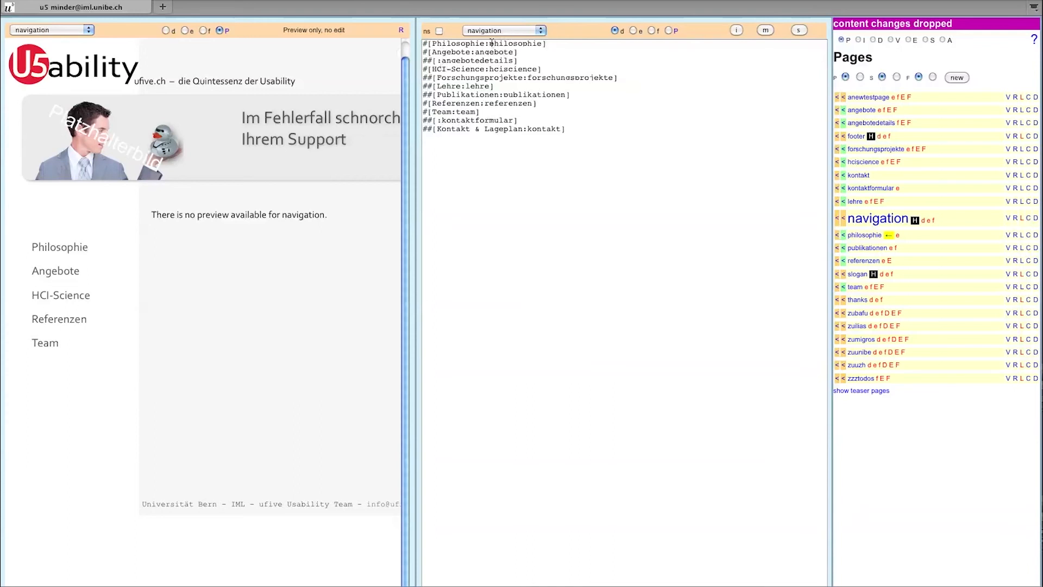
drag(490, 42, 542, 43)
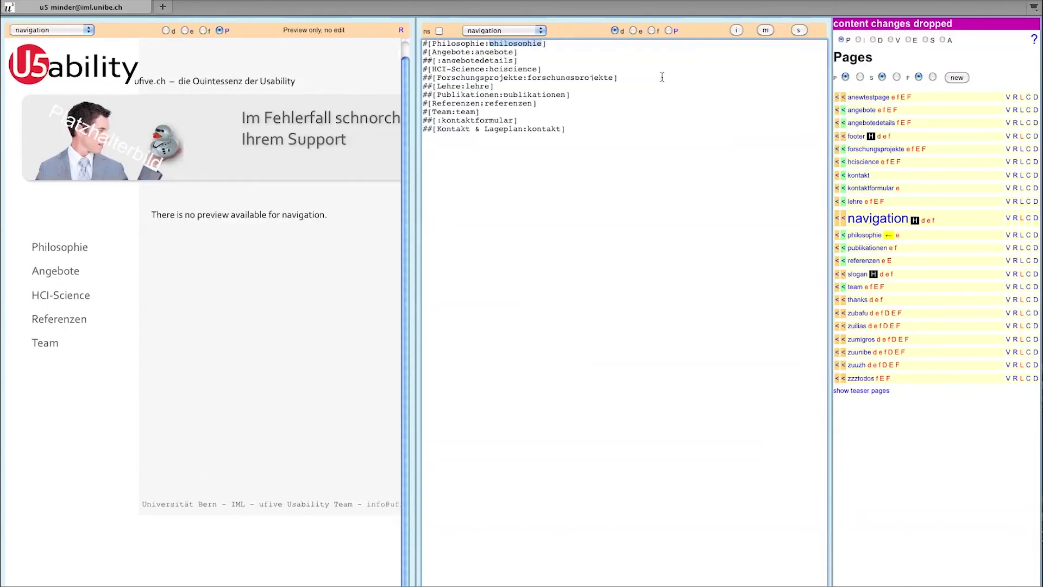
drag(484, 43, 434, 44)
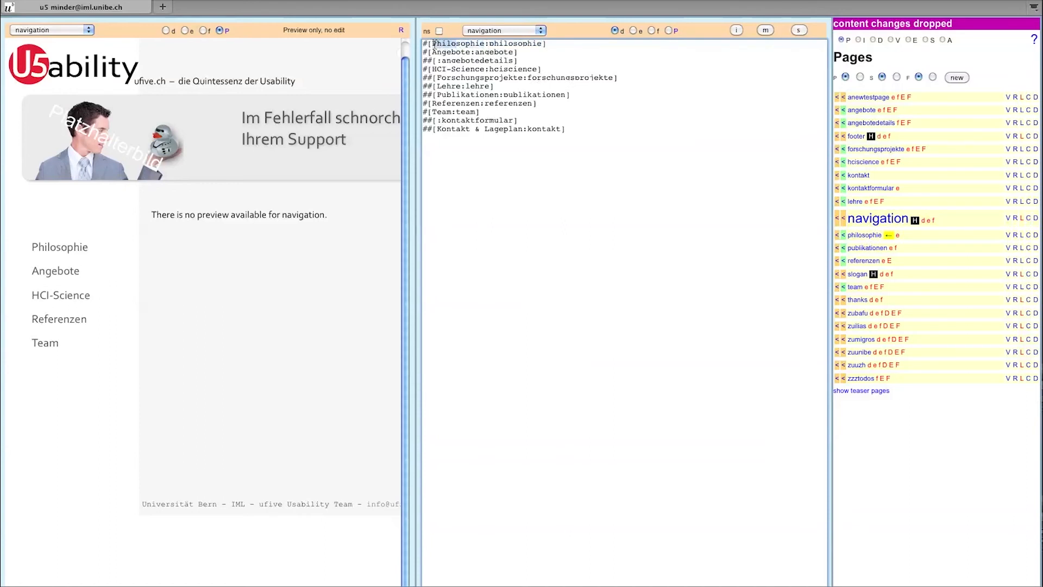
click(434, 43)
drag(440, 60, 512, 60)
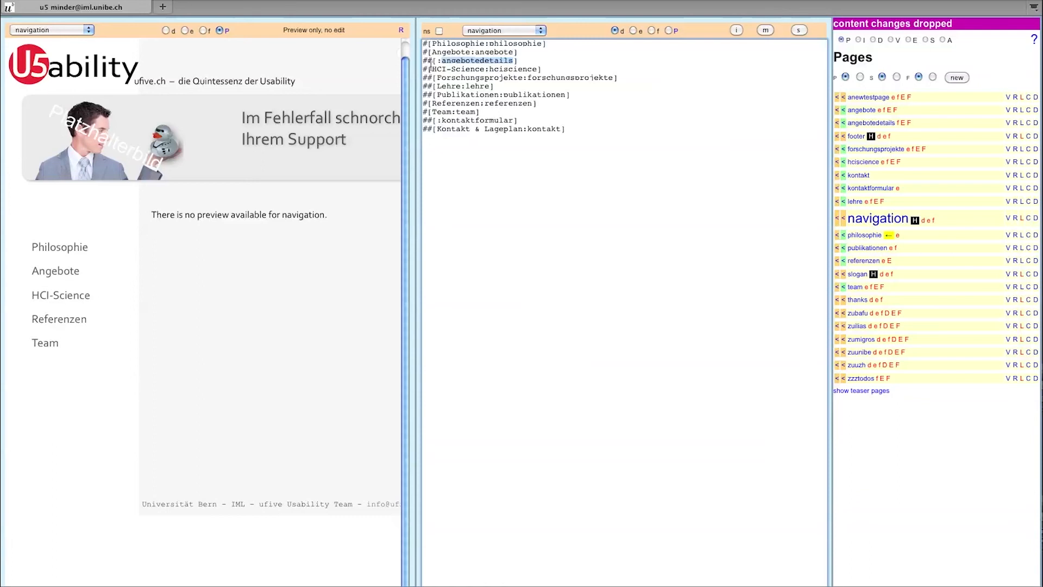
drag(431, 69, 537, 70)
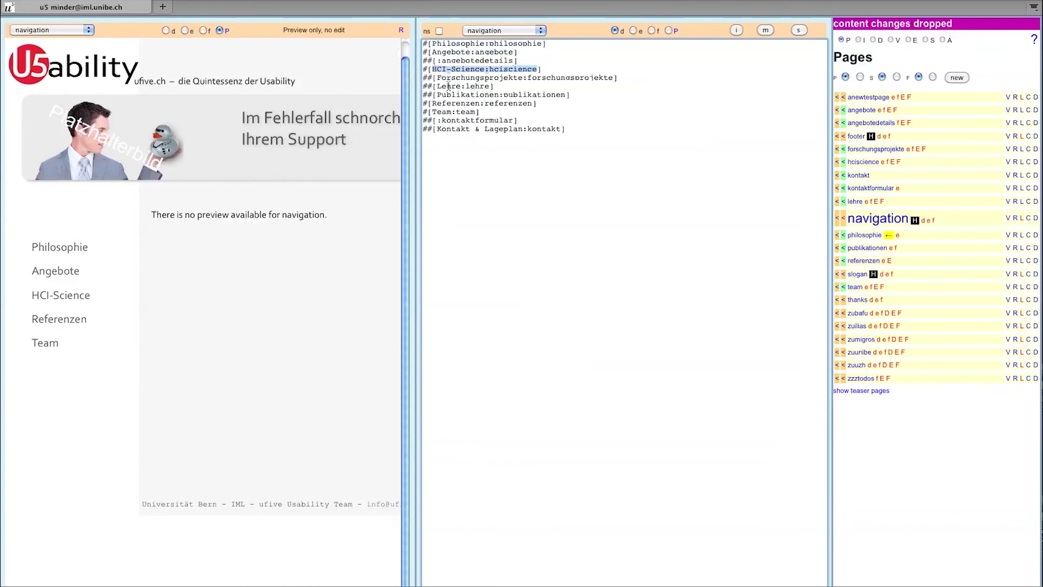
- In the preview, go HCI-Science → Team → Kontakt & Lageplan, then open the contact form
click(86, 297)
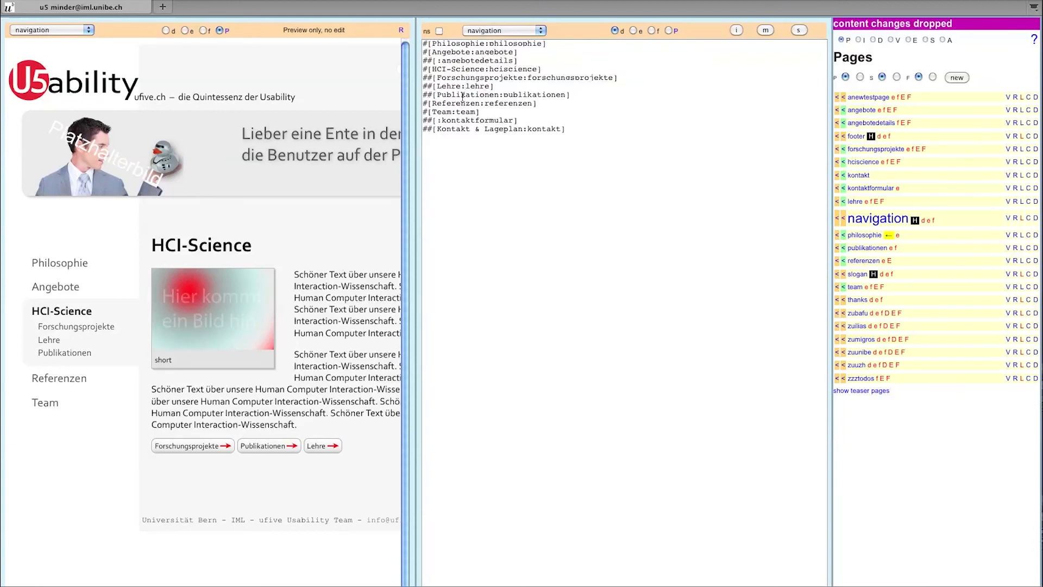
click(40, 407)
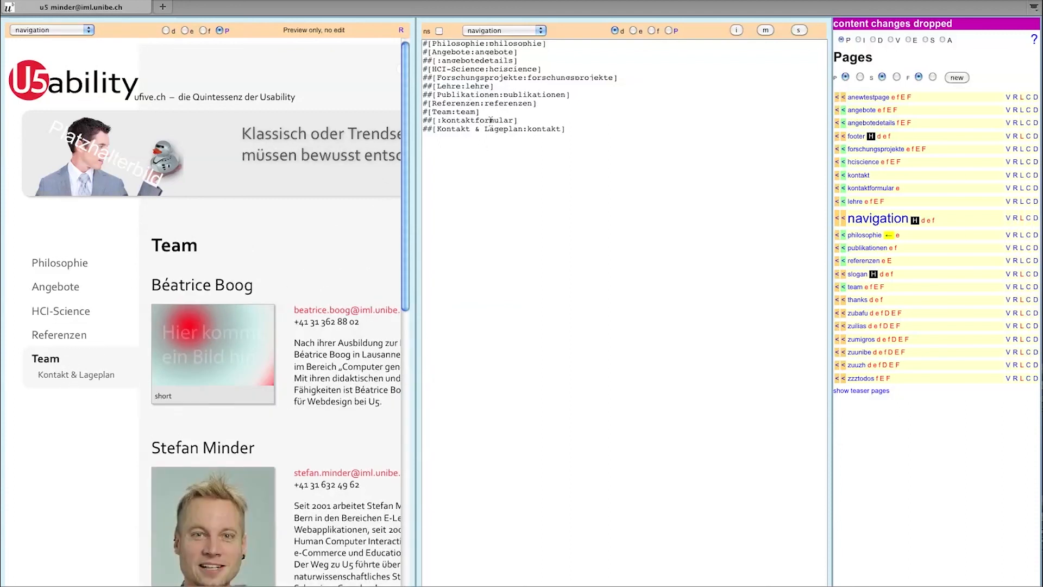
mouse_move(405, 288)
mouse_down()
mouse_move(391, 577)
mouse_move(408, 465)
mouse_move(407, 283)
mouse_up()
click(81, 374)
click(231, 361)
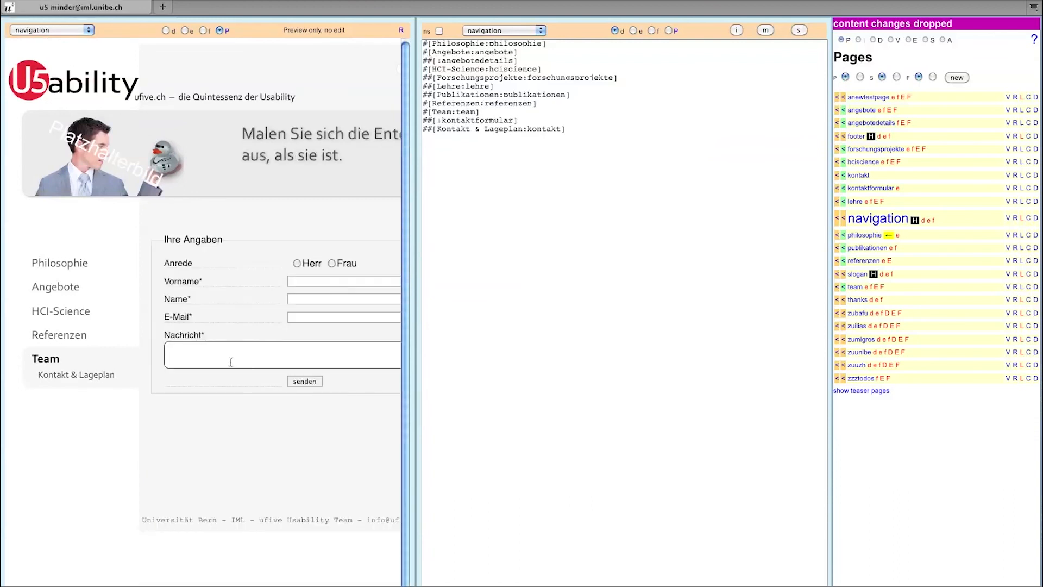